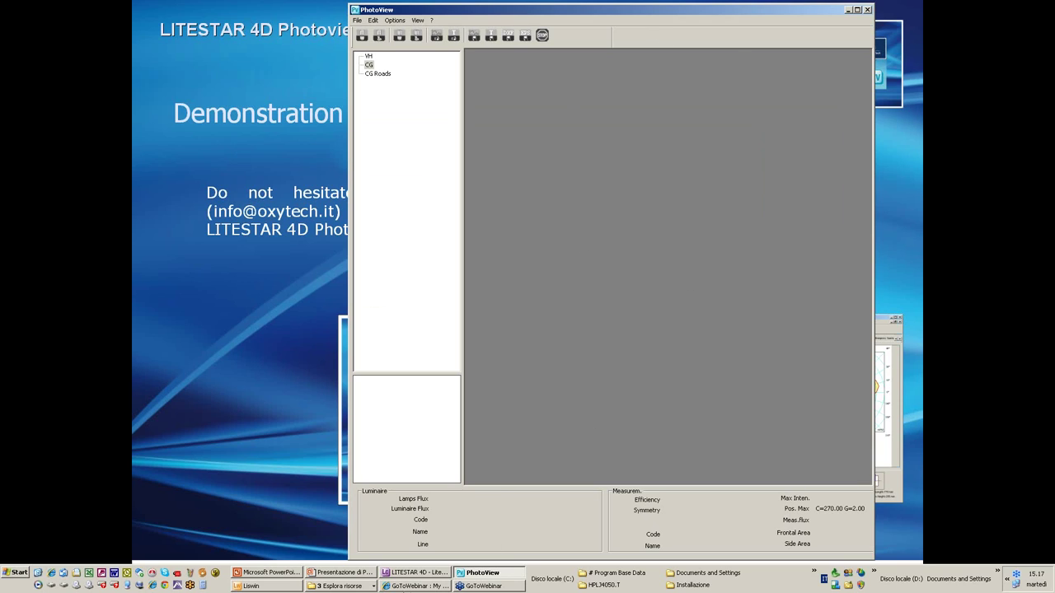
Load 1192J250.LDT from the Sample Photometries Eulumdat/Disano folder into PhotoView and widen the PhotoView window to show more of the data
{"action": "left_click", "coordinate": [335, 586]}
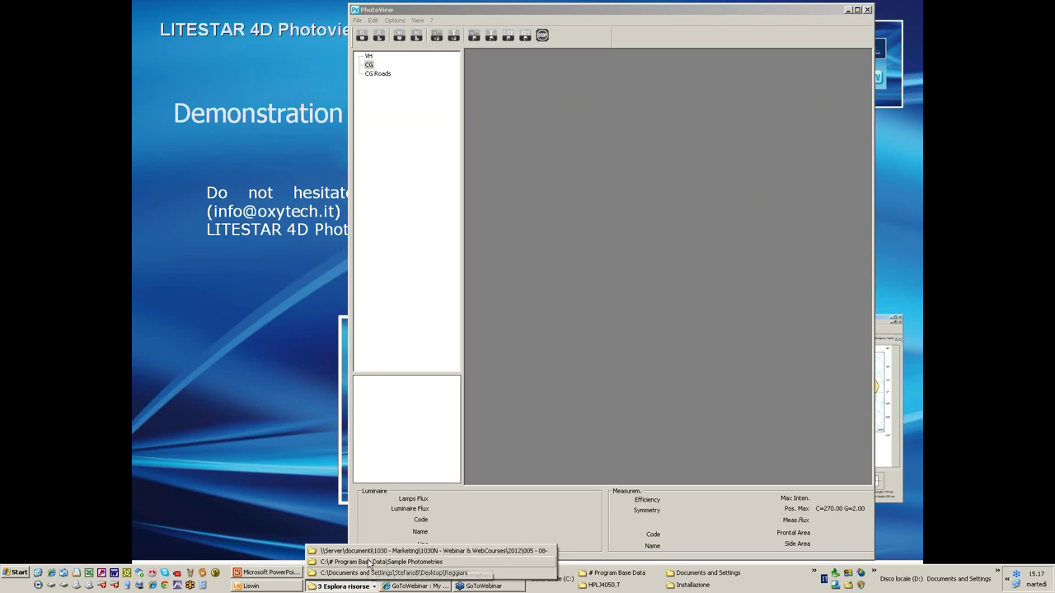
{"action": "left_click", "coordinate": [365, 574]}
{"action": "double_click", "coordinate": [183, 74]}
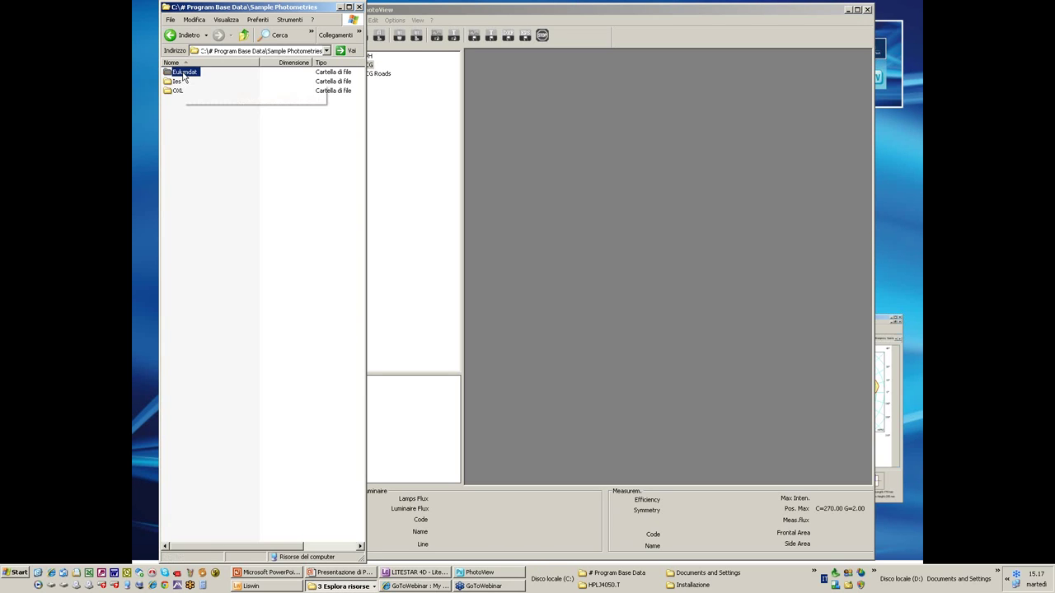
{"action": "double_click", "coordinate": [181, 73]}
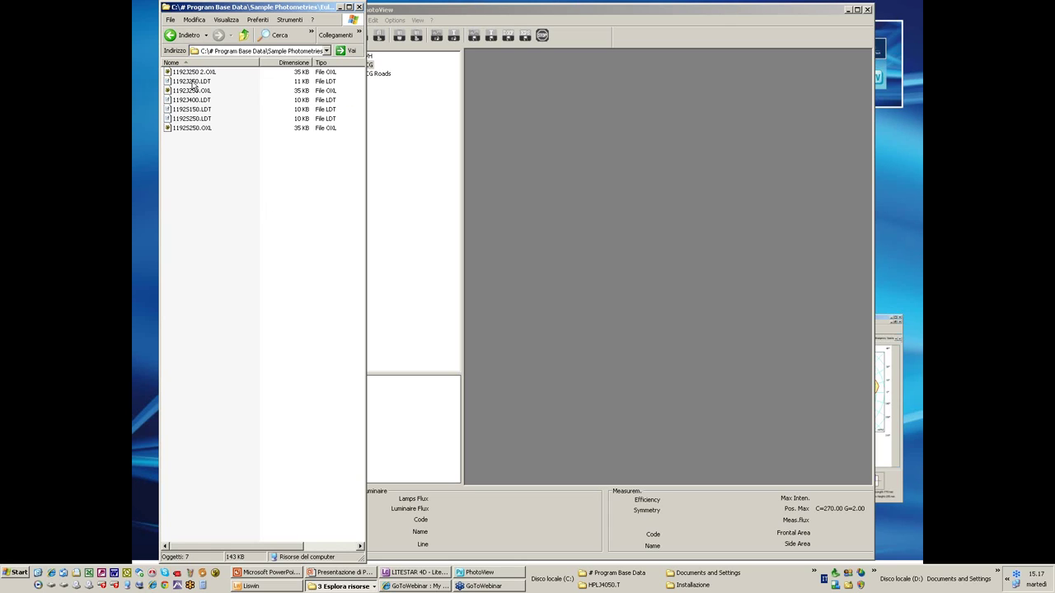
{"action": "left_click", "coordinate": [194, 83]}
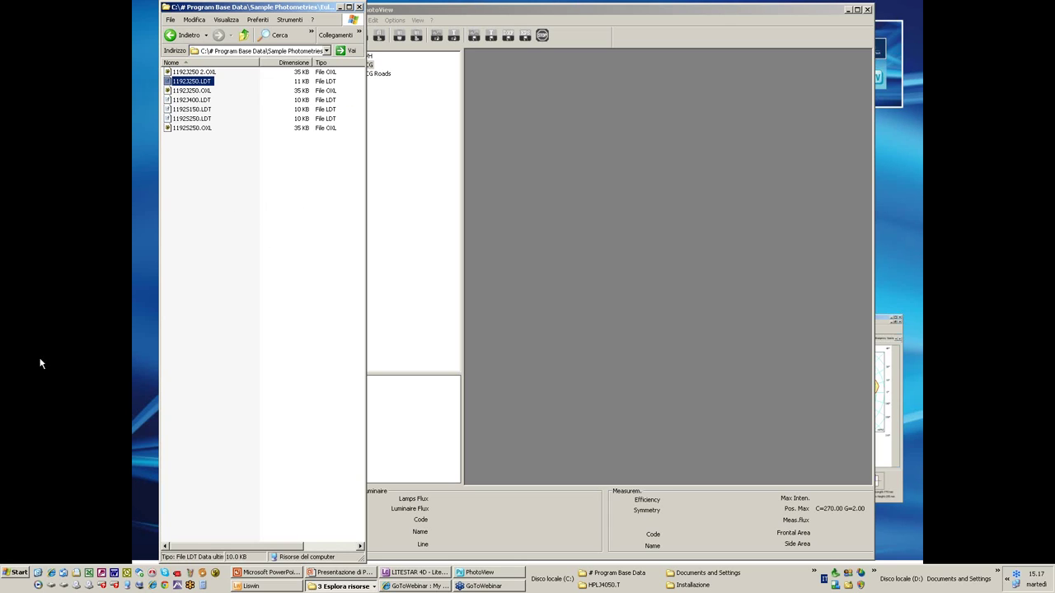
{"action": "left_click_drag", "start_coordinate": [195, 83], "coordinate": [640, 269]}
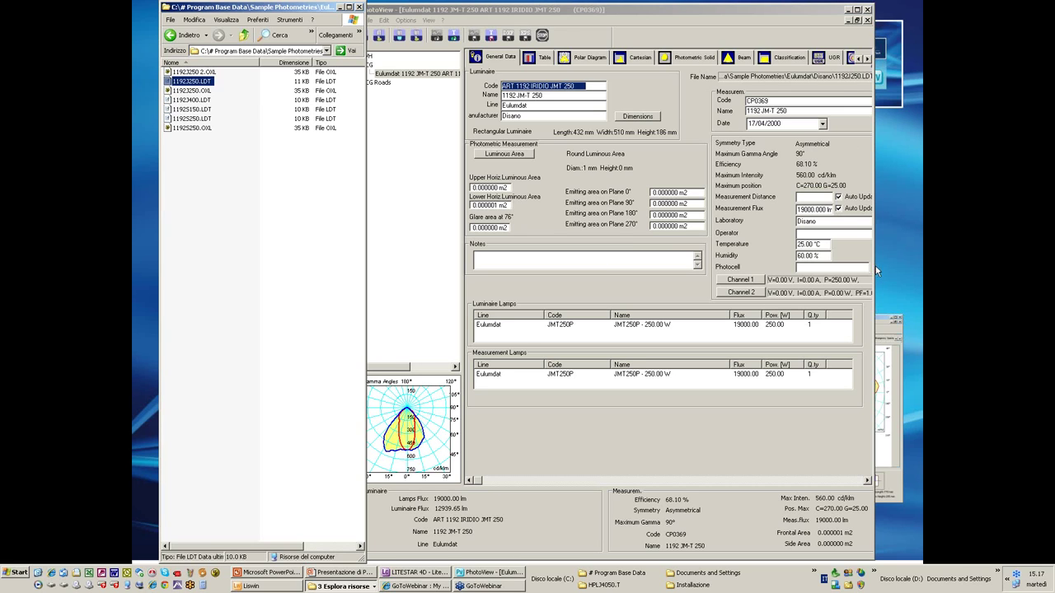
{"action": "left_click_drag", "start_coordinate": [877, 262], "coordinate": [1037, 272]}
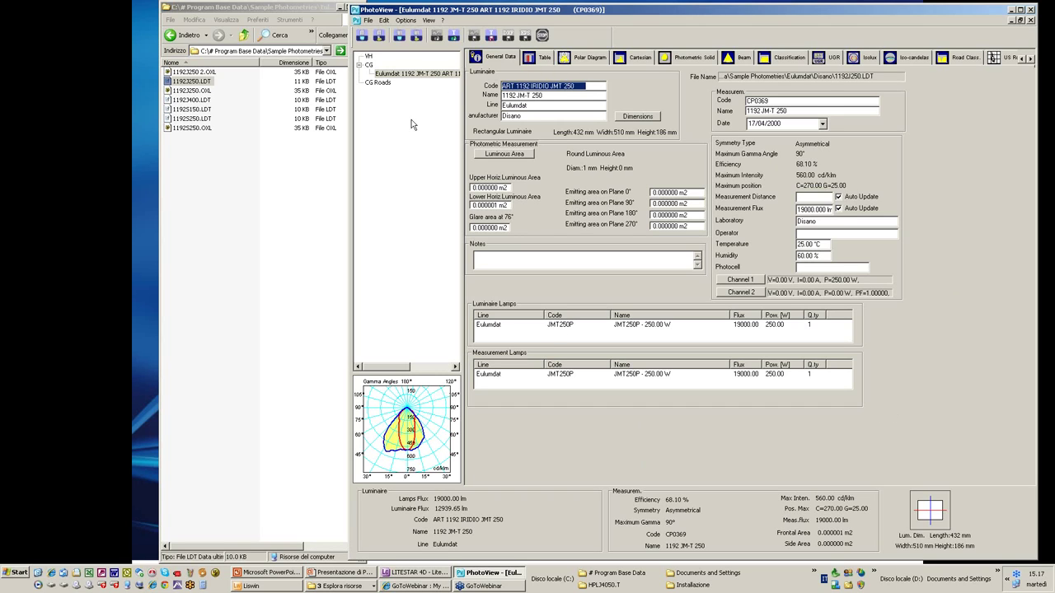
Open the Eulumdat file 1192S250.LDT from C:\# Program Base Data\Sample Photometries\Eulumdat\Disano through the file-opening dialog
{"action": "left_click", "coordinate": [369, 21]}
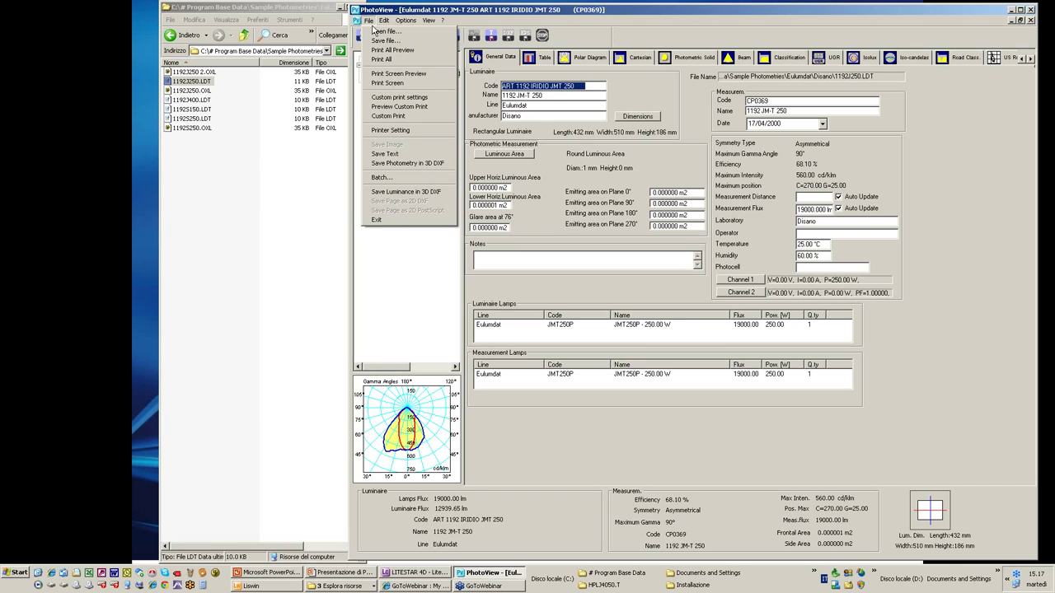
{"action": "left_click", "coordinate": [376, 32]}
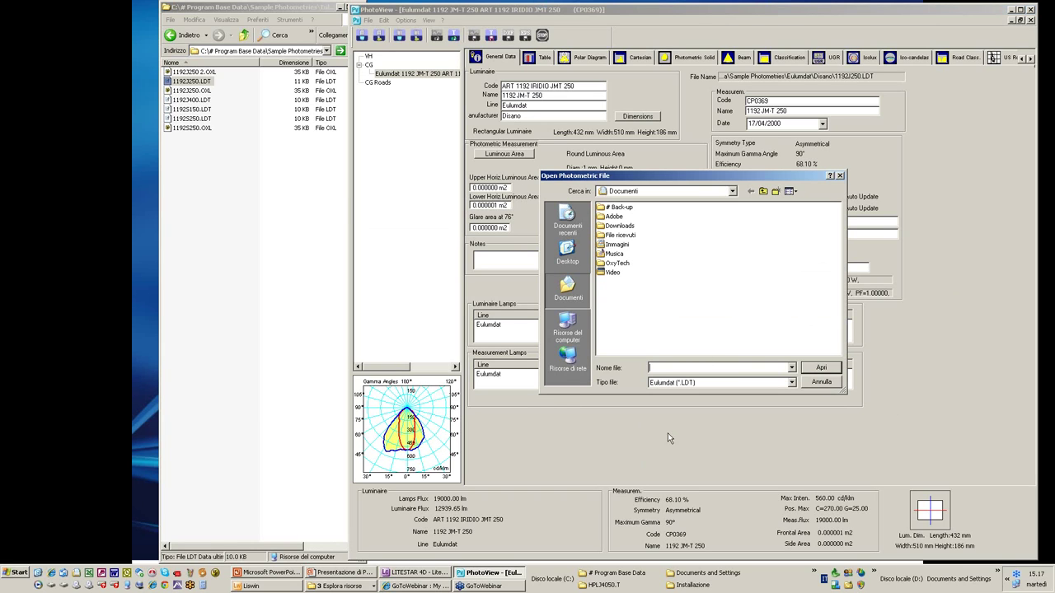
{"action": "left_click", "coordinate": [731, 192]}
{"action": "left_click", "coordinate": [731, 192]}
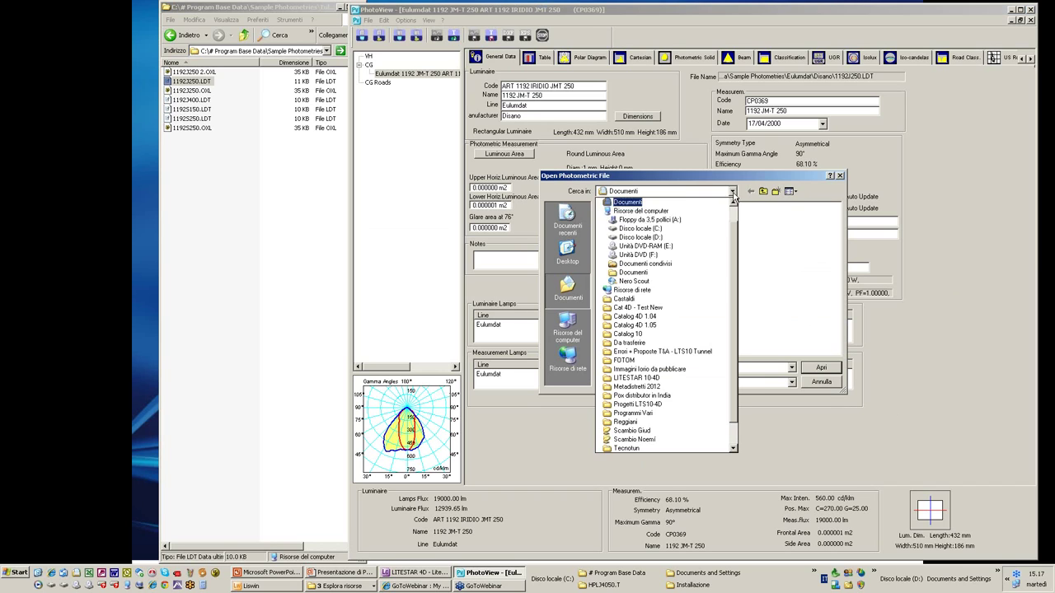
{"action": "left_click", "coordinate": [649, 235]}
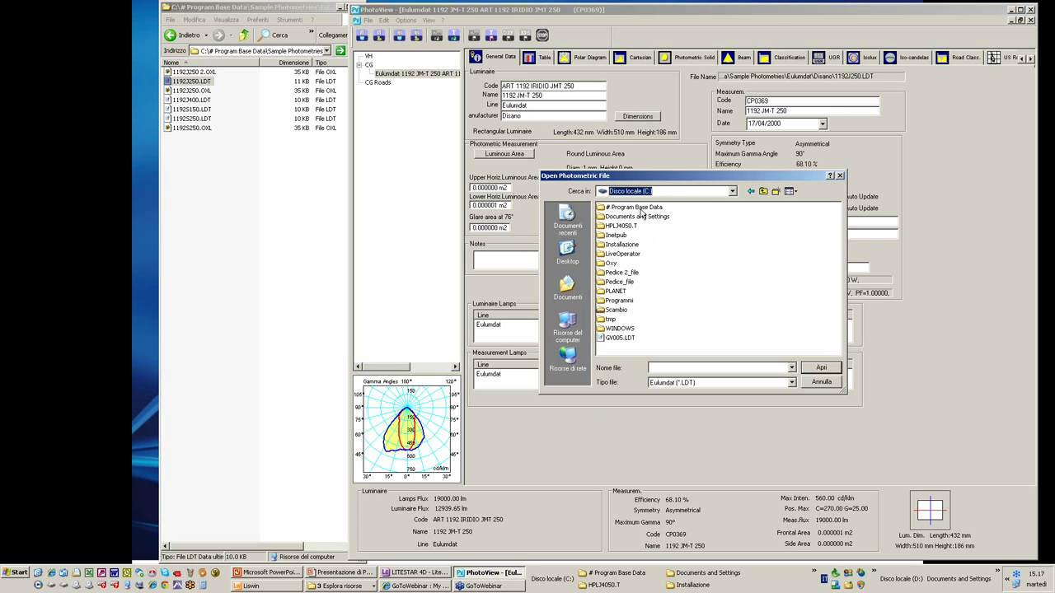
{"action": "double_click", "coordinate": [641, 208]}
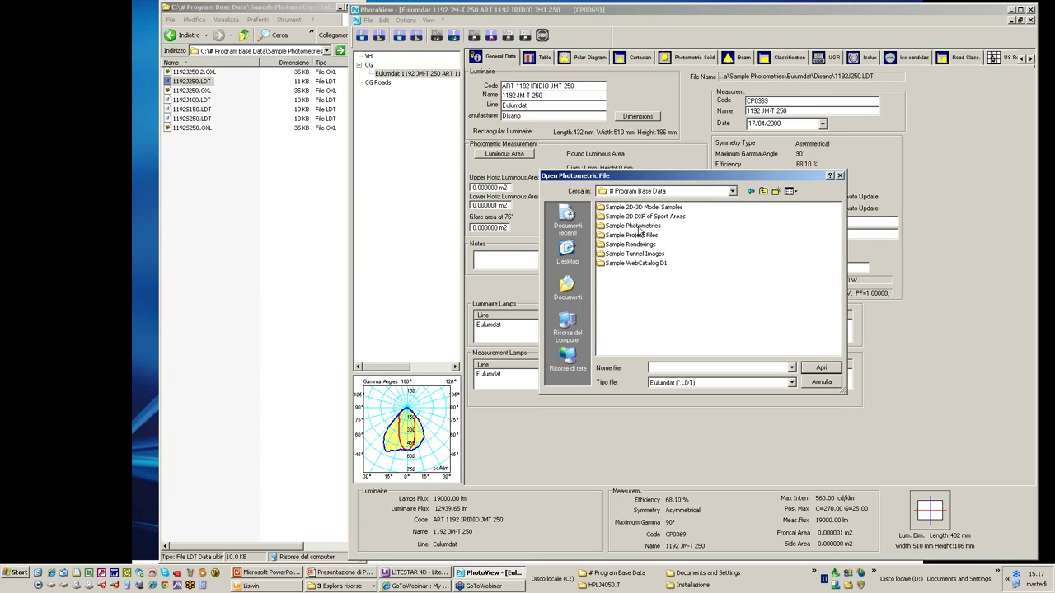
{"action": "double_click", "coordinate": [636, 227]}
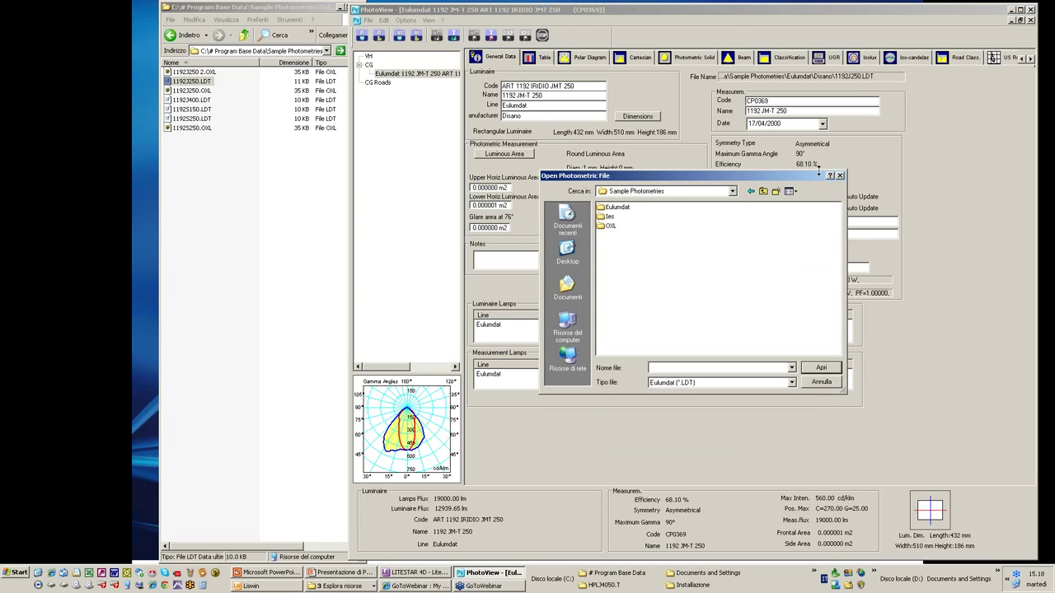
{"action": "double_click", "coordinate": [622, 212]}
{"action": "double_click", "coordinate": [620, 210]}
{"action": "left_click", "coordinate": [621, 236]}
{"action": "left_click", "coordinate": [820, 368]}
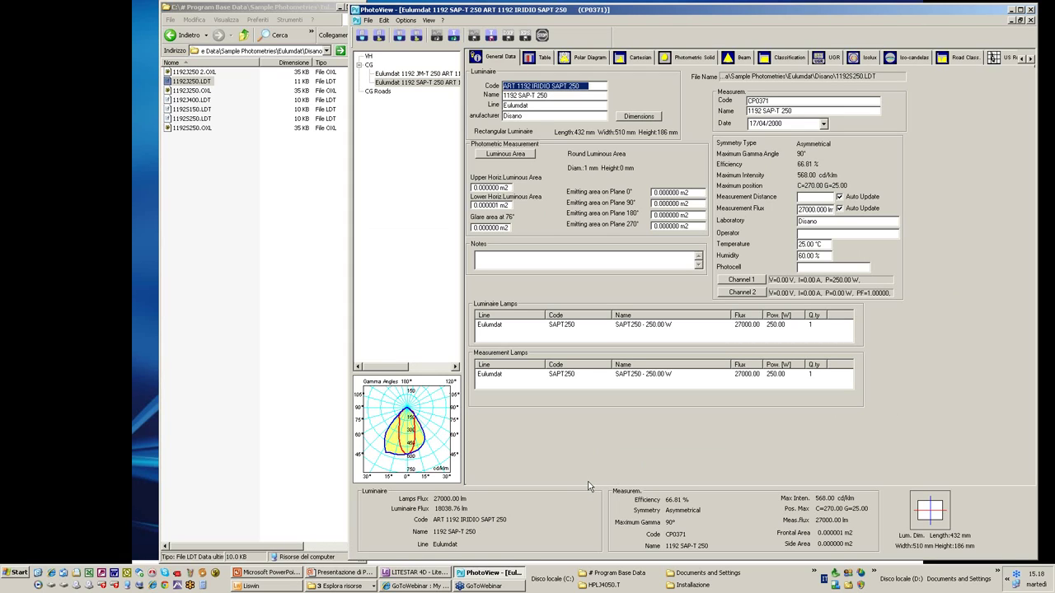
Switch to Liswin, keep Cortem Group as manufacturer and send product 3027227, TIGER/400 AS 250W HQI-T/NSI, to PhotoView
{"action": "left_click", "coordinate": [251, 585]}
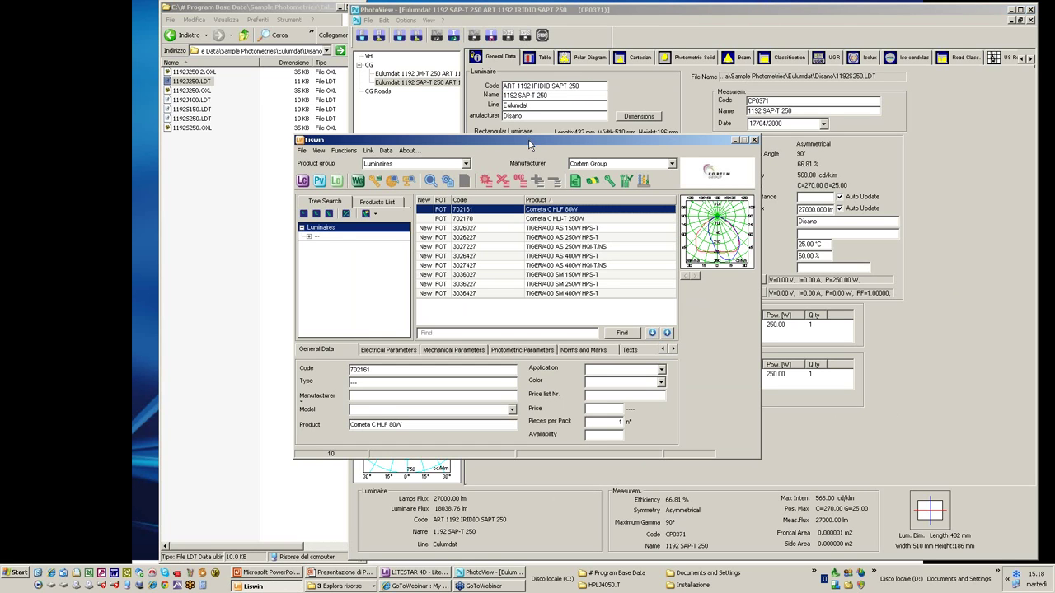
{"action": "left_click_drag", "start_coordinate": [528, 144], "coordinate": [261, 33]}
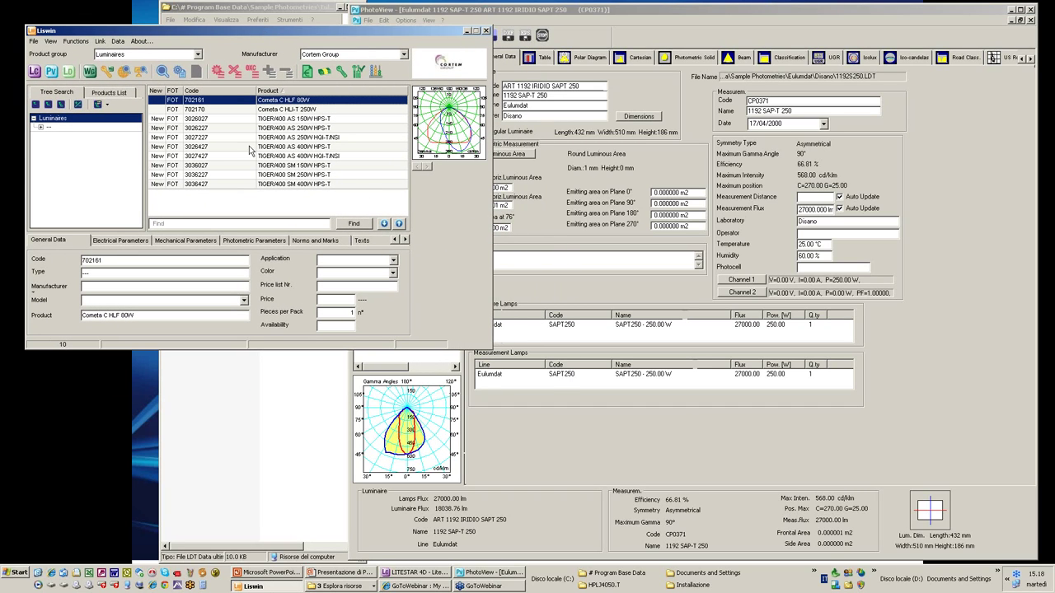
{"action": "left_click", "coordinate": [267, 129]}
{"action": "left_click", "coordinate": [404, 54]}
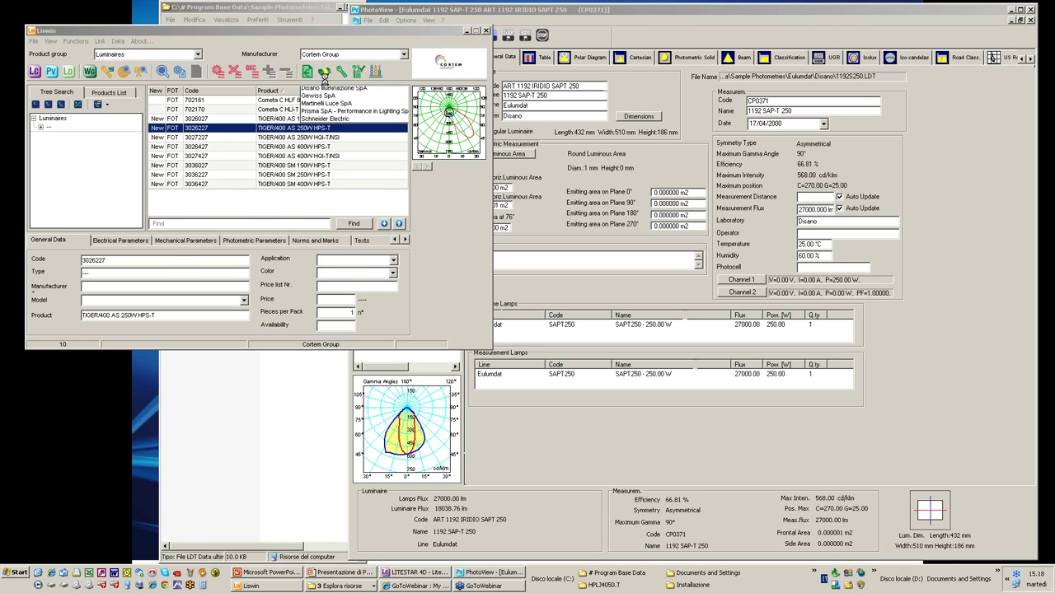
{"action": "left_click", "coordinate": [324, 78]}
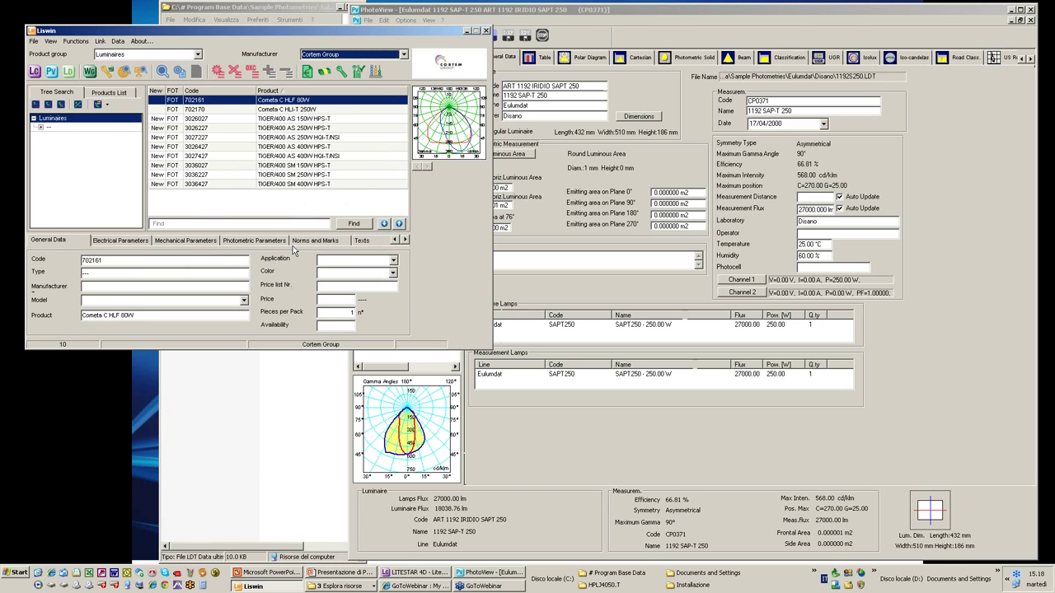
{"action": "left_click", "coordinate": [195, 138]}
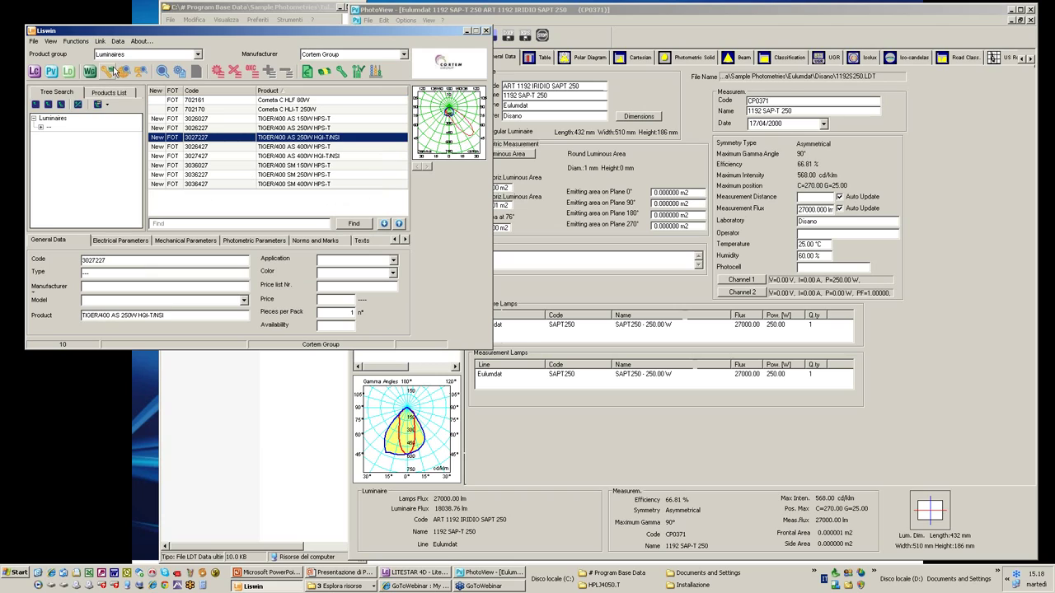
{"action": "left_click", "coordinate": [51, 73]}
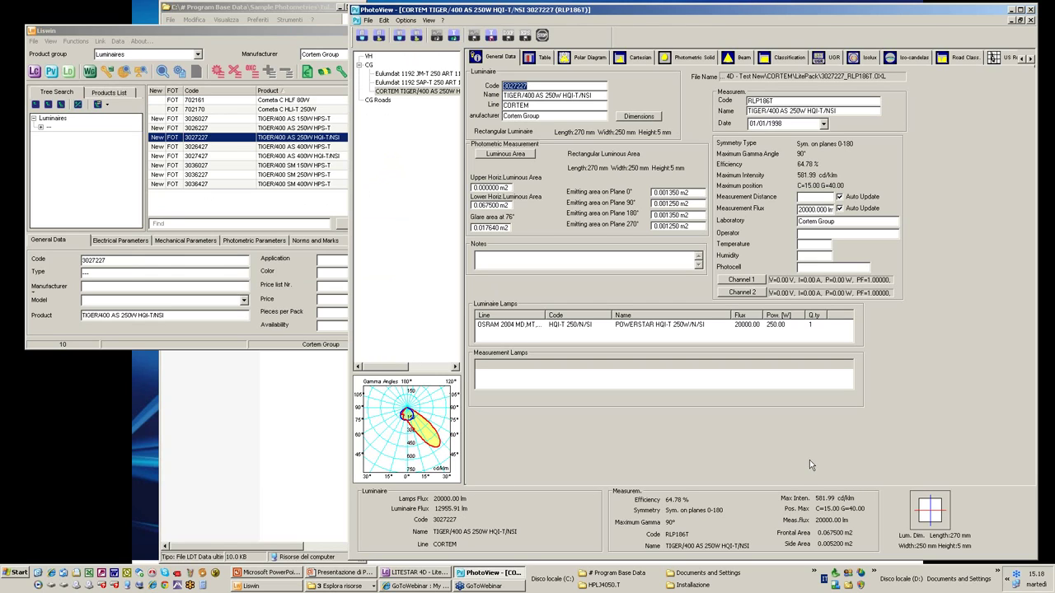
Switch from Liswin to the Cortem WebCatalog in the browser, search for "avn" and open the AVN-258 2x58W data sheet
{"action": "left_click_drag", "start_coordinate": [221, 34], "coordinate": [403, 145]}
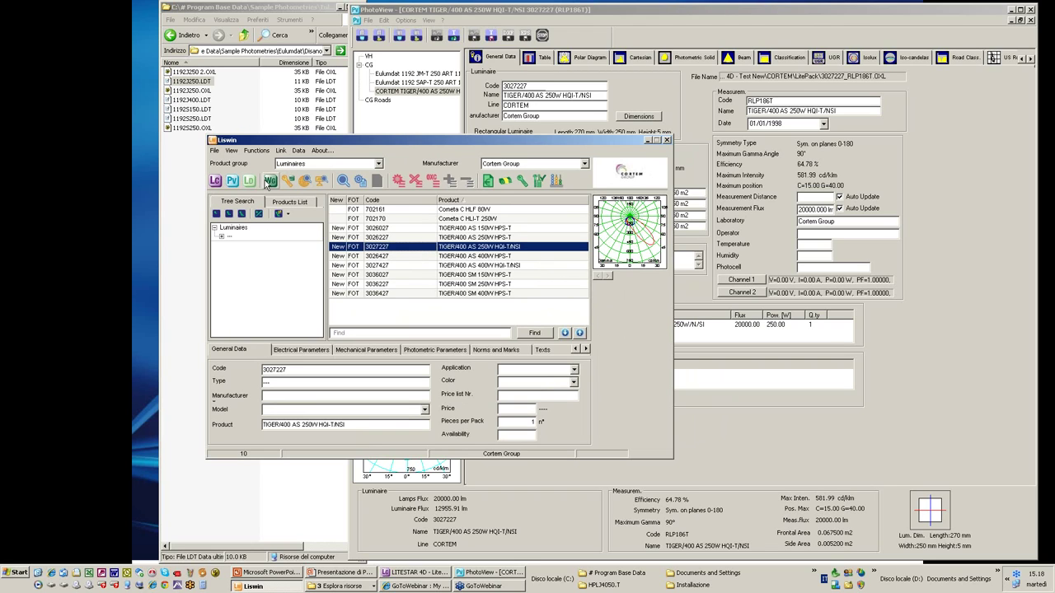
{"action": "key", "text": "alt+Tab"}
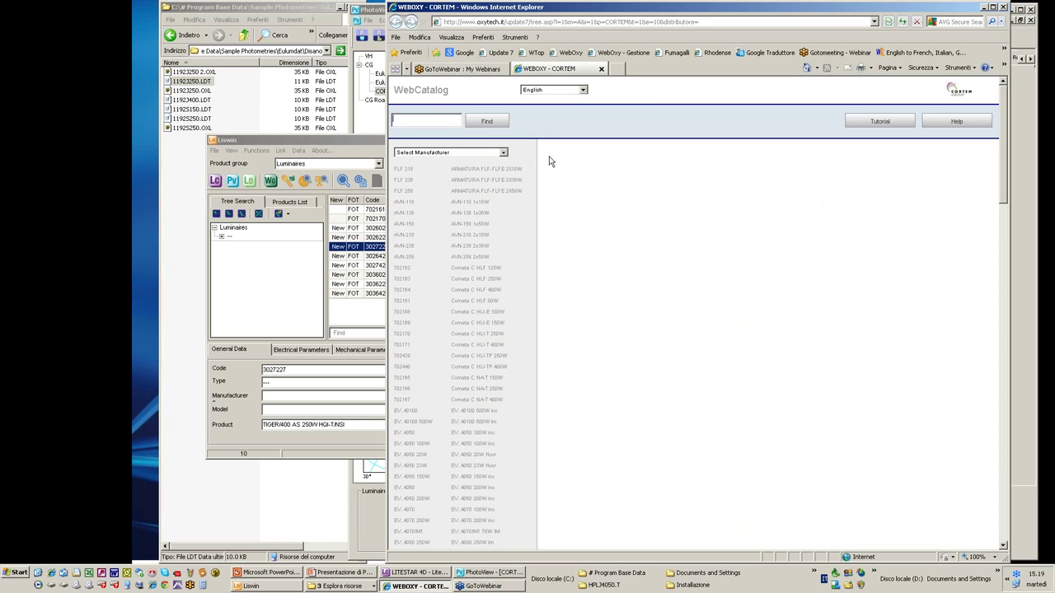
{"action": "type", "text": "avn"}
{"action": "left_click", "coordinate": [495, 121]}
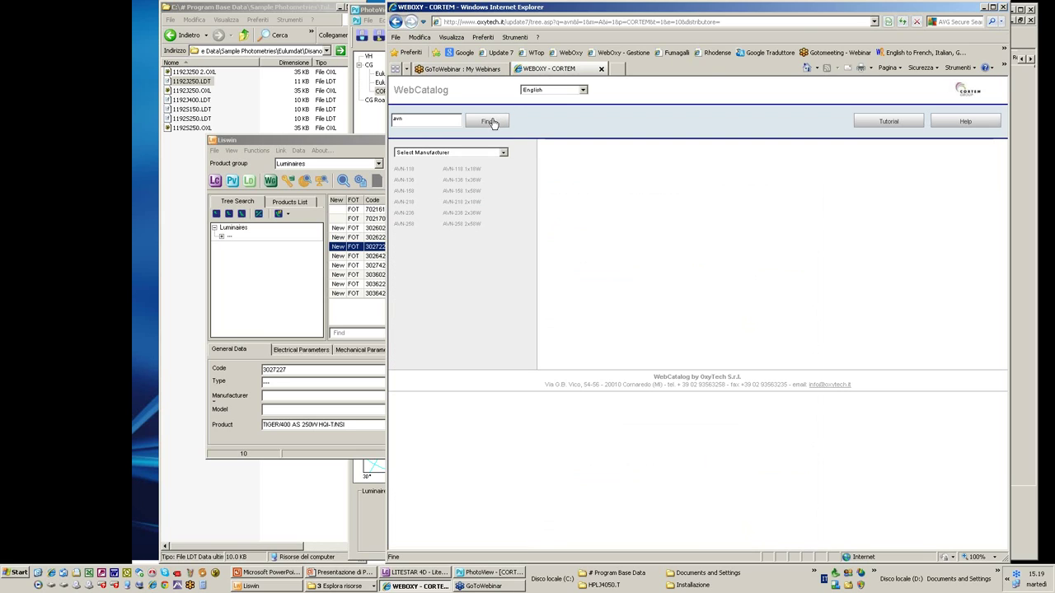
{"action": "left_click", "coordinate": [459, 192]}
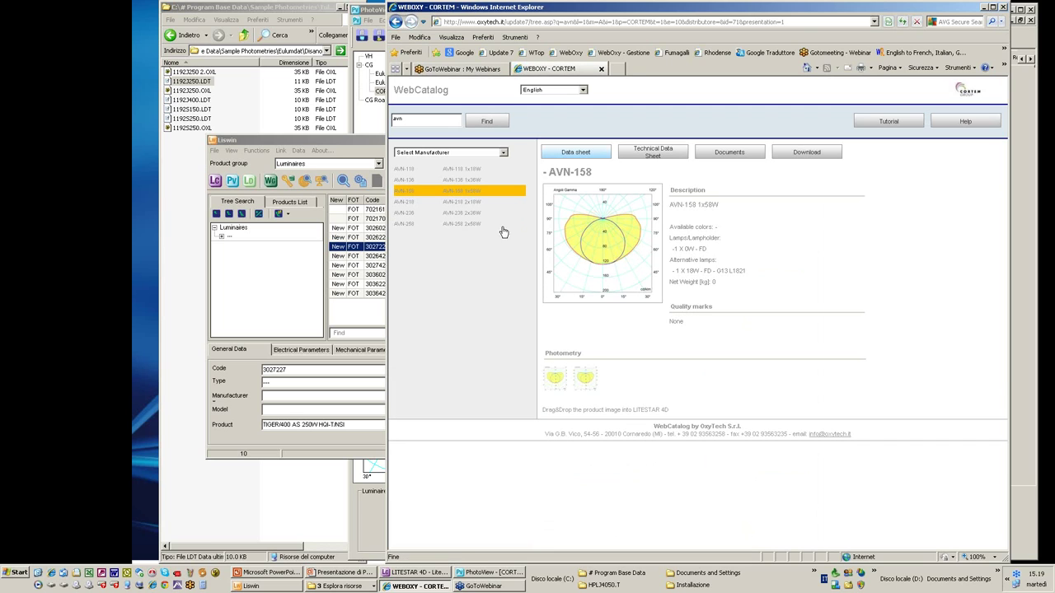
{"action": "left_click", "coordinate": [470, 223]}
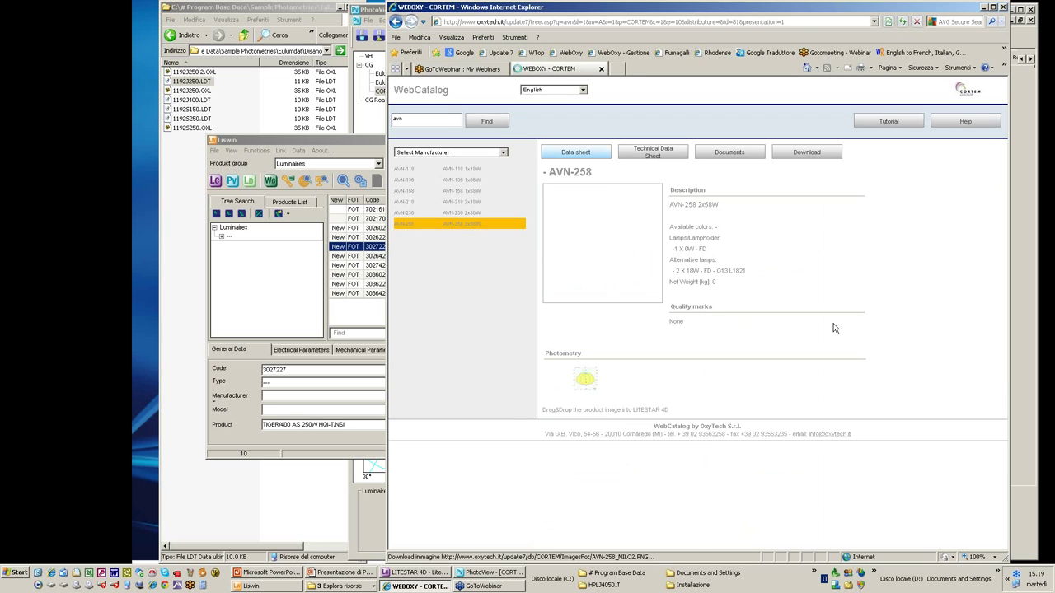
Import the AVN-258 2x58W product from the WebCatalog data sheet into the Liswin product list
{"action": "left_click", "coordinate": [349, 140]}
{"action": "left_click", "coordinate": [604, 261]}
{"action": "left_click_drag", "start_coordinate": [604, 261], "coordinate": [277, 293]}
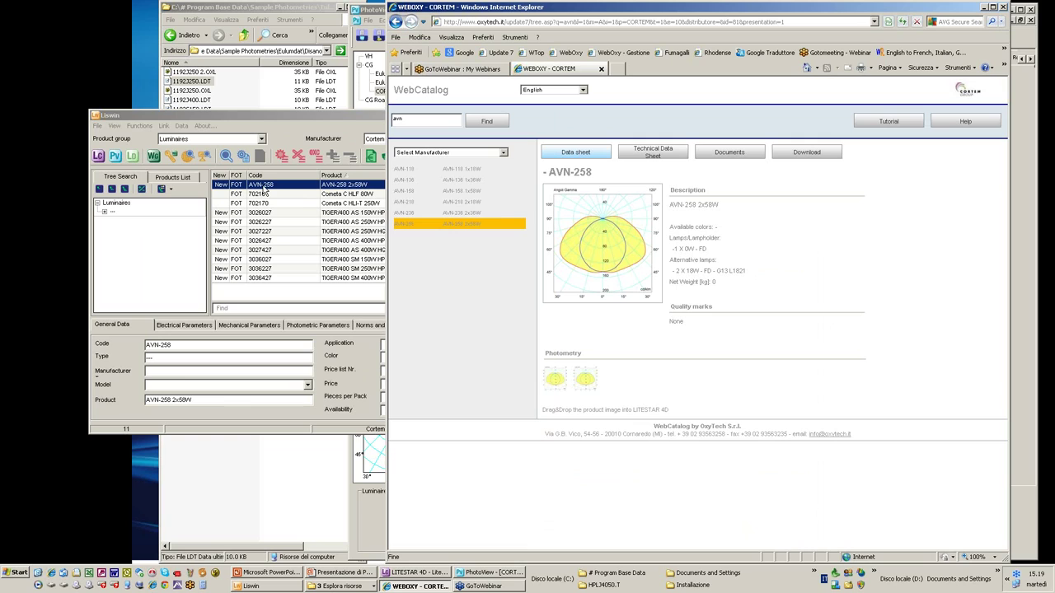
{"action": "left_click", "coordinate": [325, 126]}
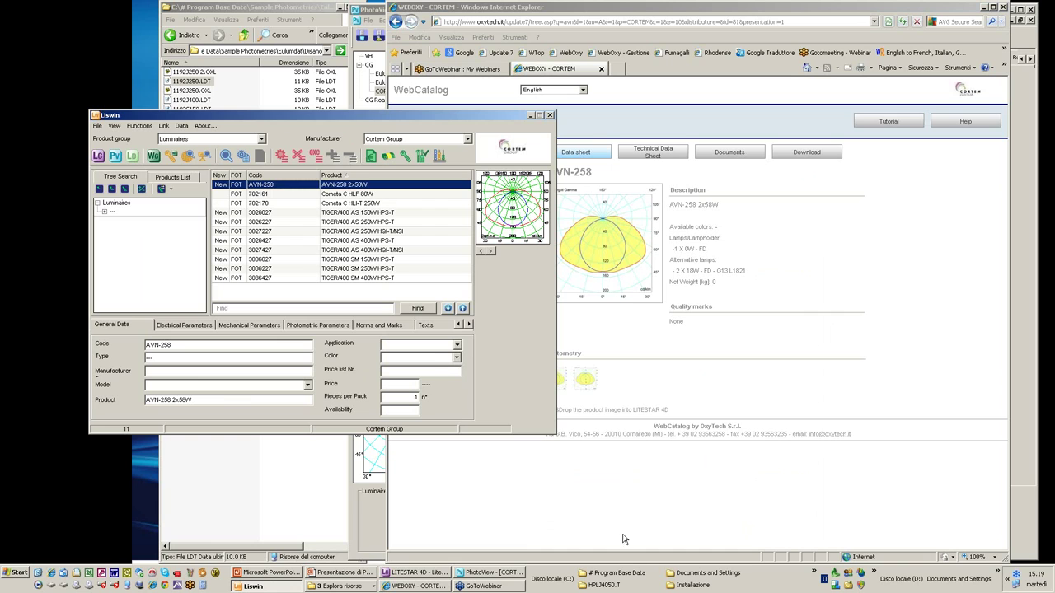
Place the Liswin window over PhotoView and send the imported AVN-258 2x58W luminaire to PhotoView
{"action": "left_click", "coordinate": [488, 572]}
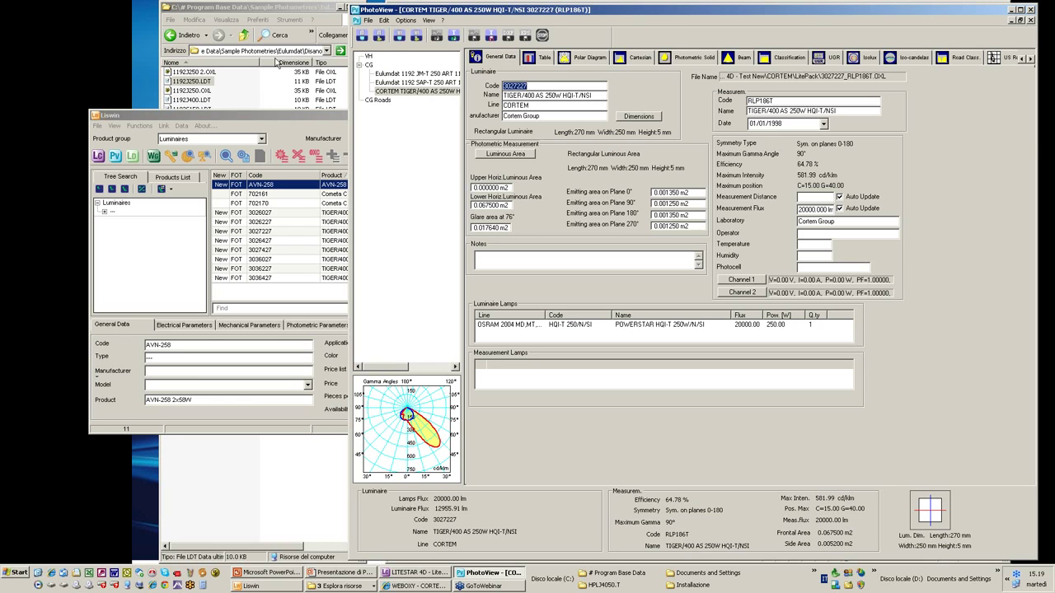
{"action": "left_click_drag", "start_coordinate": [271, 110], "coordinate": [230, 57]}
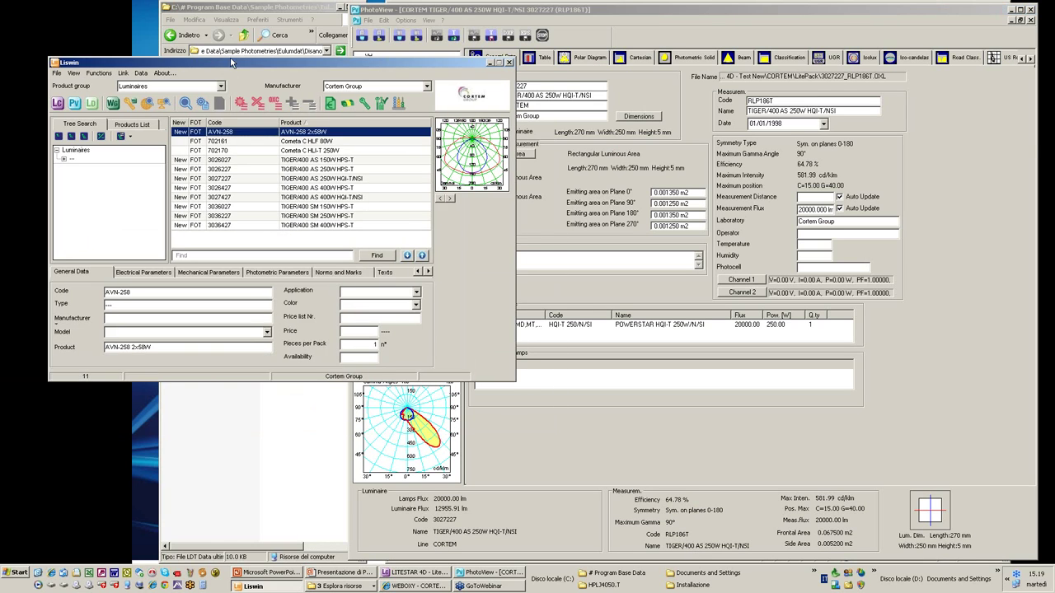
{"action": "left_click", "coordinate": [73, 104]}
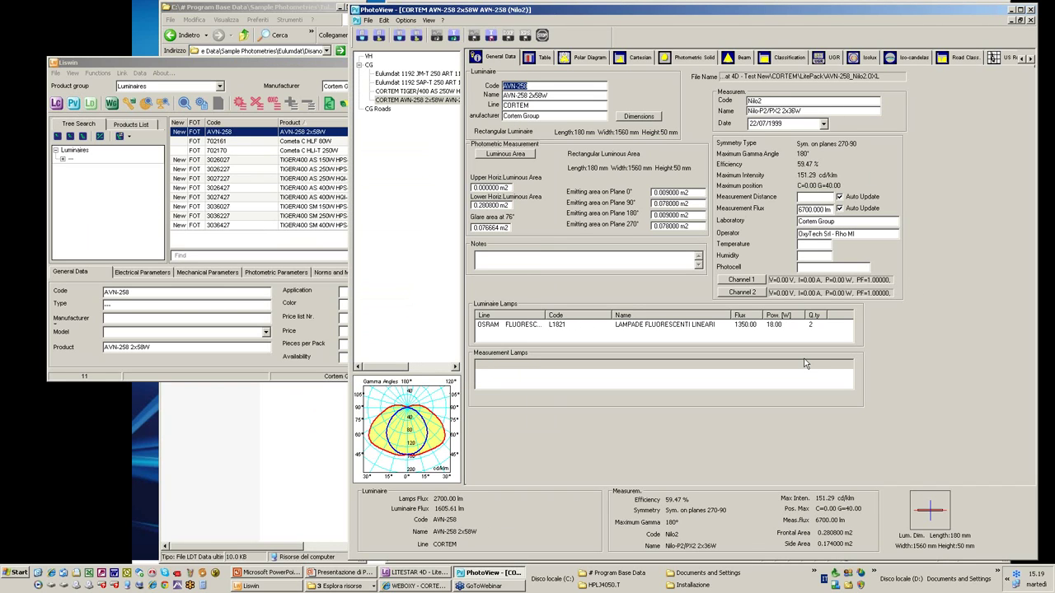
Move the Liswin window clear of the Windows Explorer folder and close the Explorer window
{"action": "left_click_drag", "start_coordinate": [281, 63], "coordinate": [612, 128]}
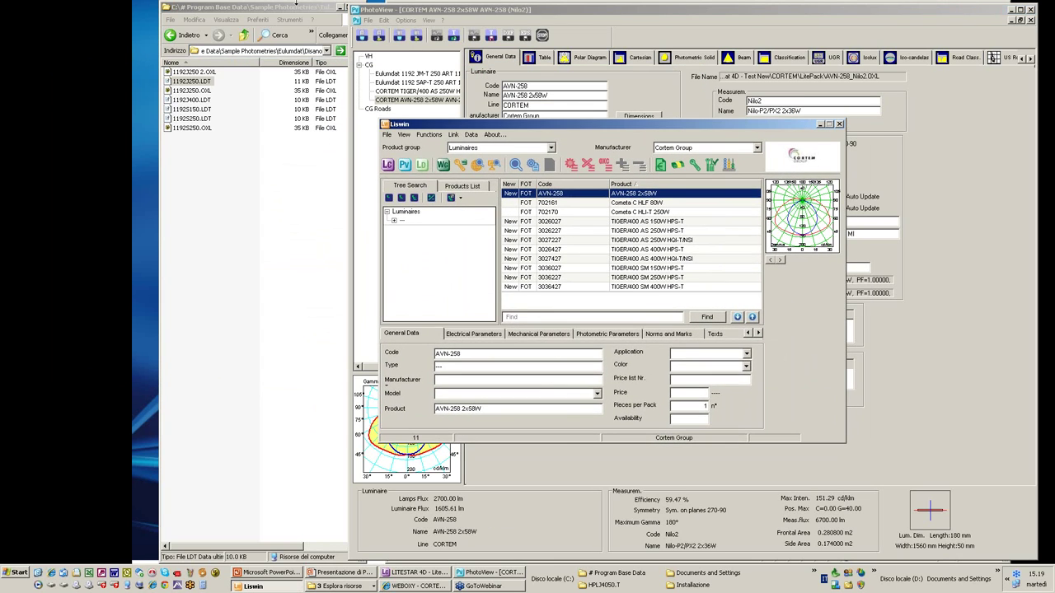
{"action": "left_click", "coordinate": [326, 4]}
{"action": "left_click", "coordinate": [358, 8]}
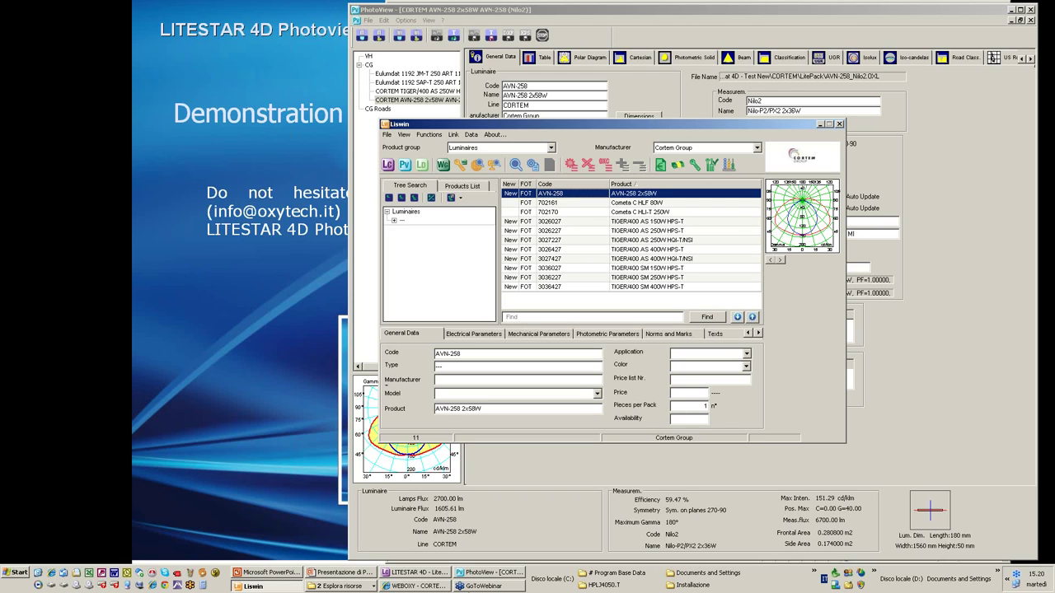
Bring up Litecalc with the WebCatalog in front, open the AVN-236 2x36W data sheet and insert its product into the empty scene
{"action": "left_click", "coordinate": [416, 577]}
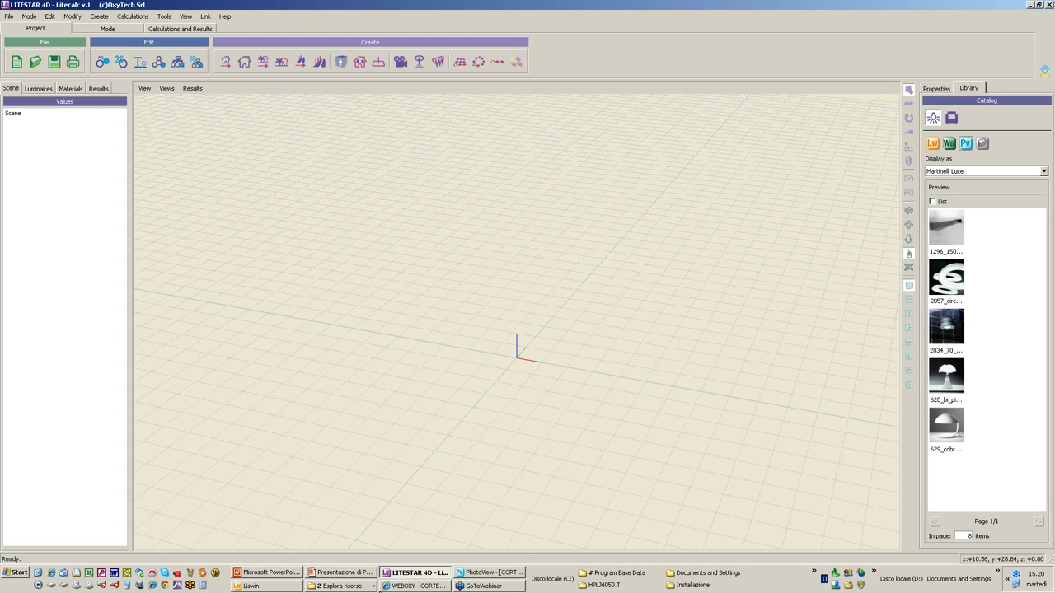
{"action": "left_click", "coordinate": [430, 586]}
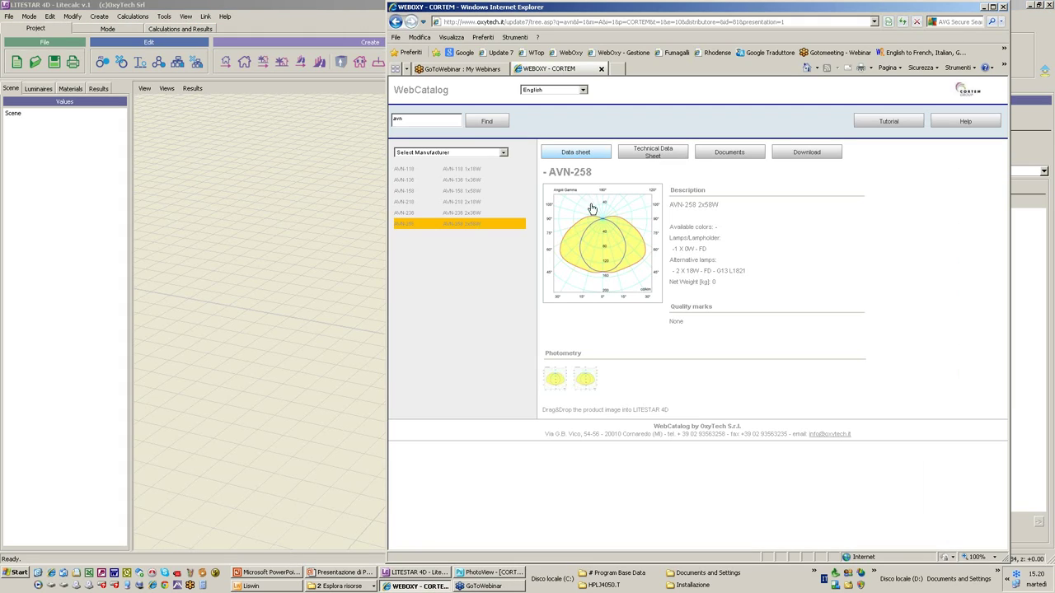
{"action": "left_click", "coordinate": [463, 214]}
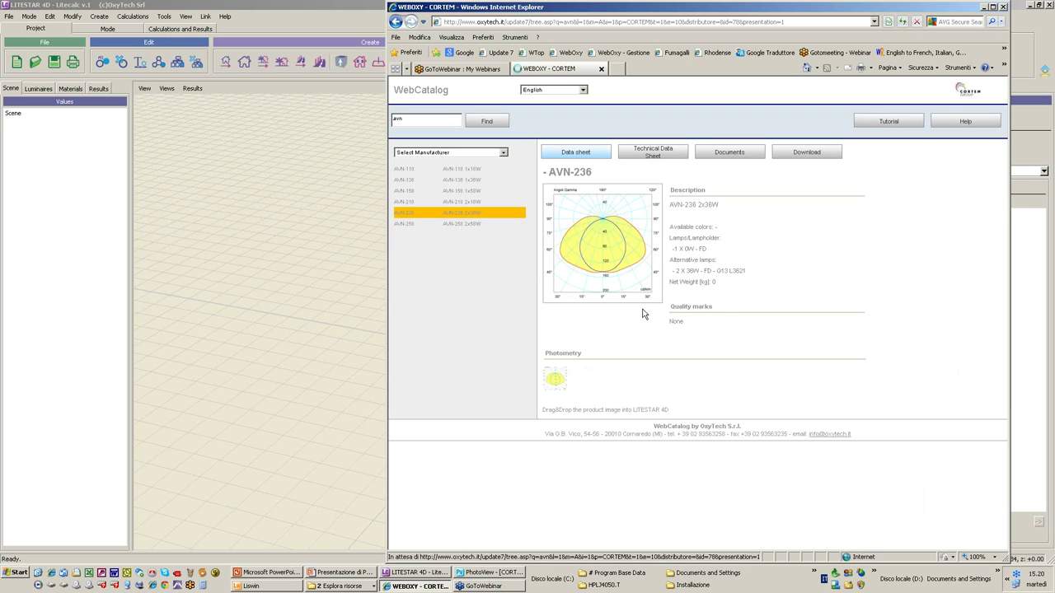
{"action": "left_click_drag", "start_coordinate": [616, 252], "coordinate": [299, 413]}
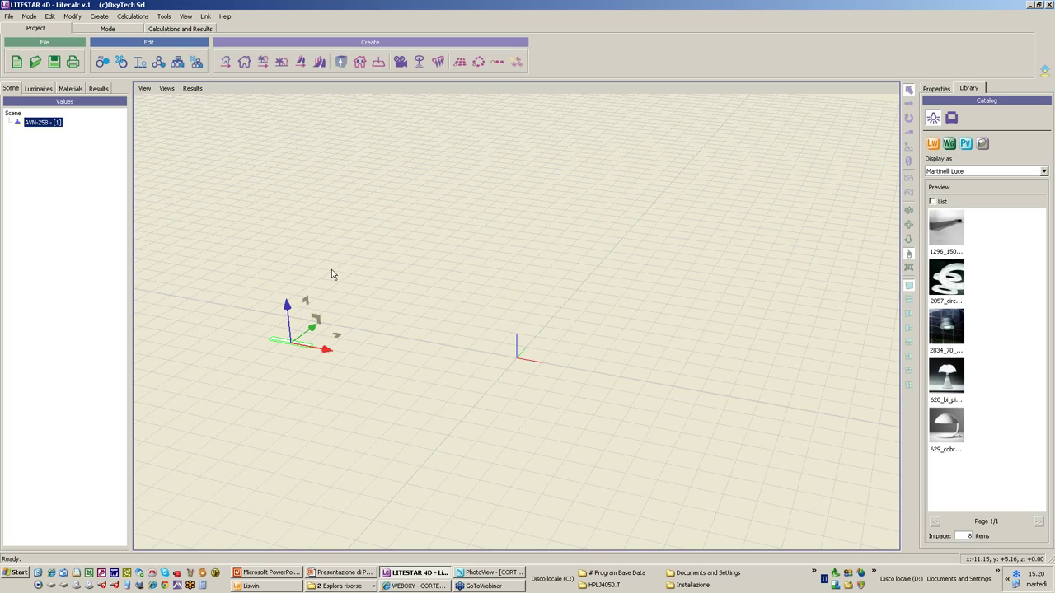
Draw a closed five-corner room around the AVN-258 luminaire, with 2.700 m room height and 0.850 m working plane height
{"action": "left_click", "coordinate": [245, 66]}
{"action": "left_click", "coordinate": [204, 373]}
{"action": "left_click", "coordinate": [383, 473]}
{"action": "left_click", "coordinate": [705, 395]}
{"action": "left_click", "coordinate": [343, 236]}
{"action": "left_click", "coordinate": [200, 273]}
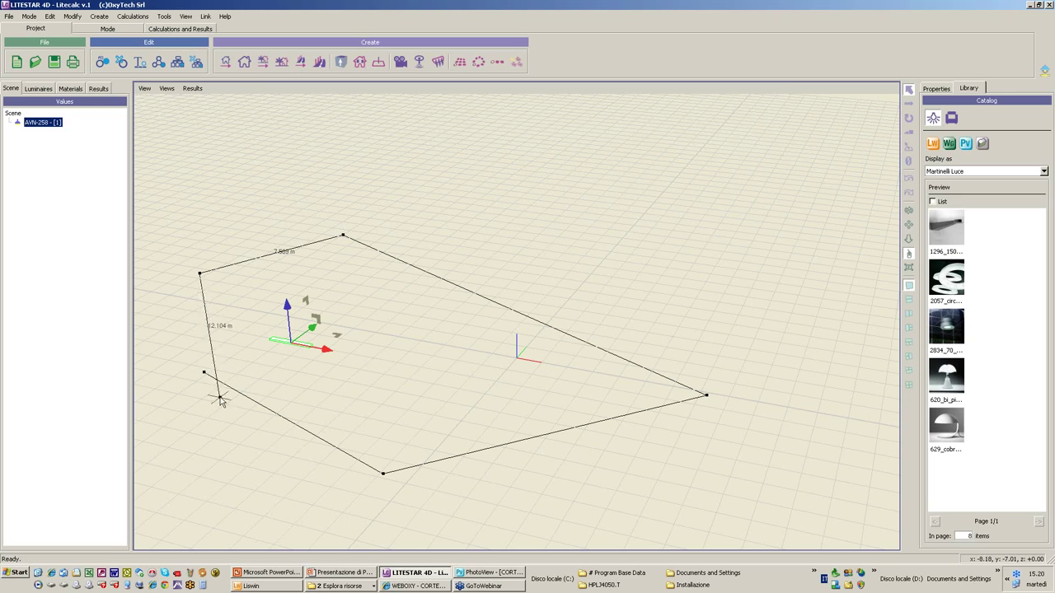
{"action": "left_click", "coordinate": [204, 374]}
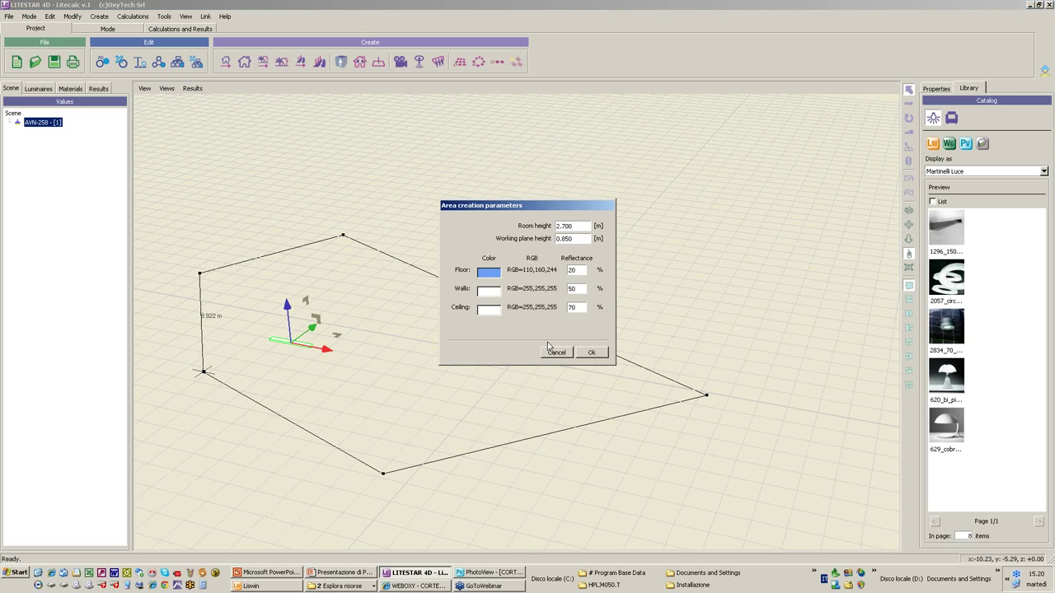
{"action": "left_click", "coordinate": [594, 355]}
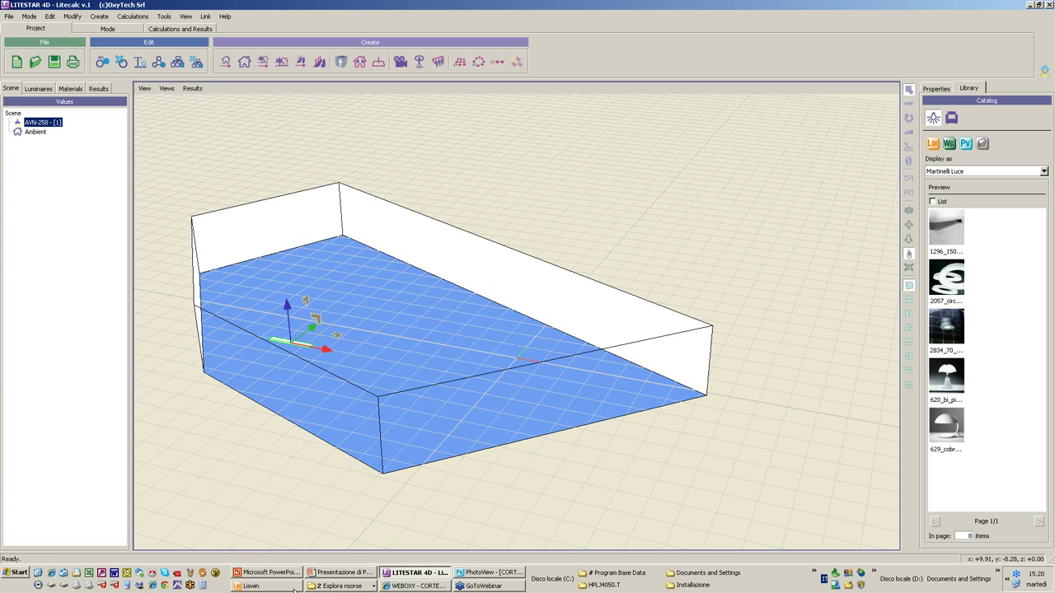
Bring up Liswin and move it clear of the drawn room, then switch to PhotoView and maximize it
{"action": "left_click", "coordinate": [254, 586]}
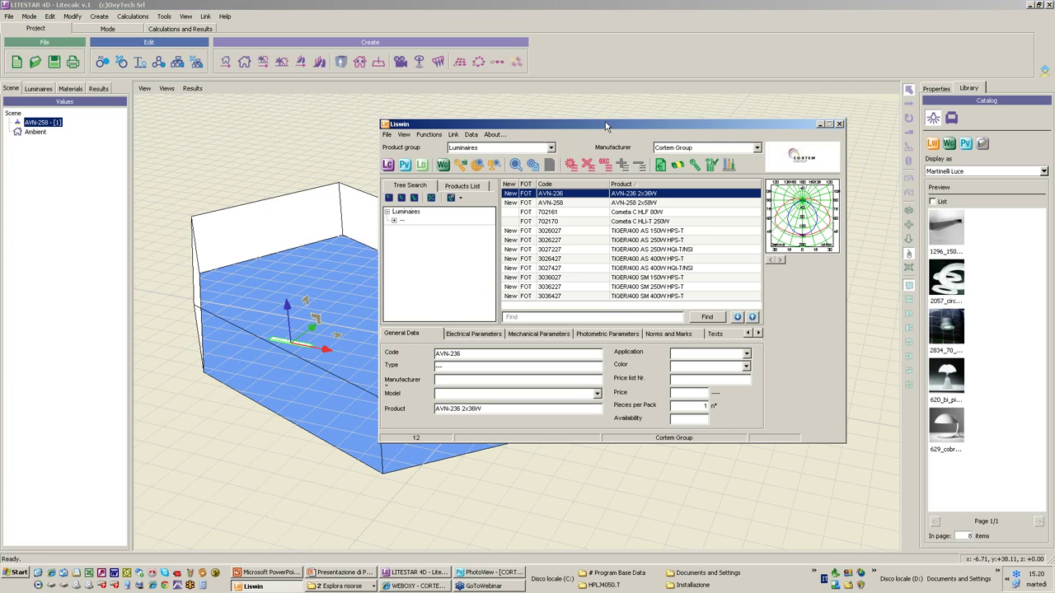
{"action": "left_click_drag", "start_coordinate": [601, 123], "coordinate": [290, 71]}
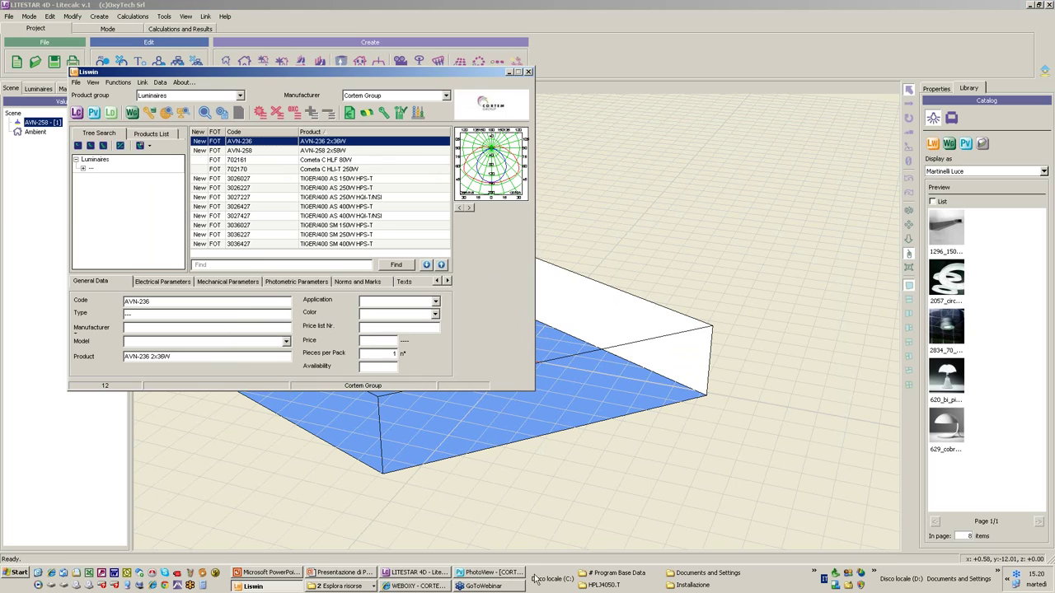
{"action": "left_click", "coordinate": [486, 572]}
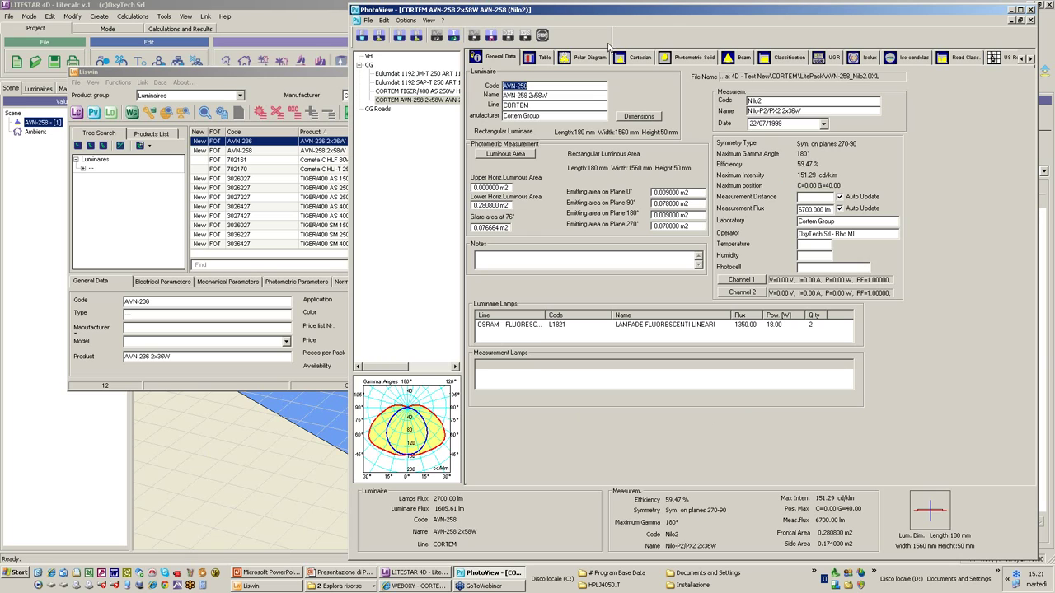
{"action": "left_click", "coordinate": [1020, 10]}
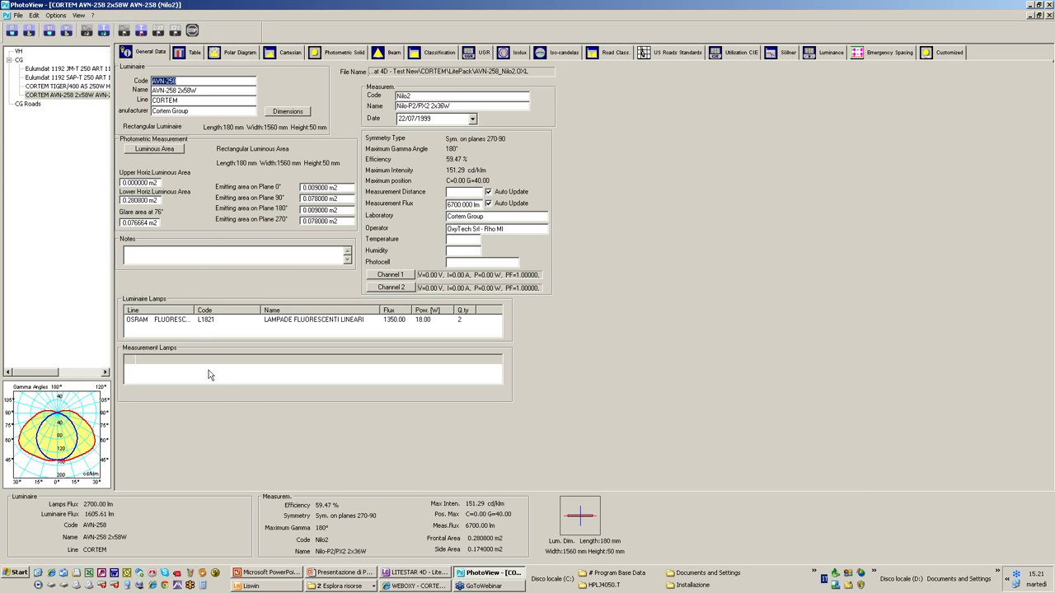
Display the Eulumdat 1192 JM-T 250 data, then set the luminaire code of the CORTEM TIGER/400 AS 250W photometry to 222222
{"action": "left_click", "coordinate": [47, 68]}
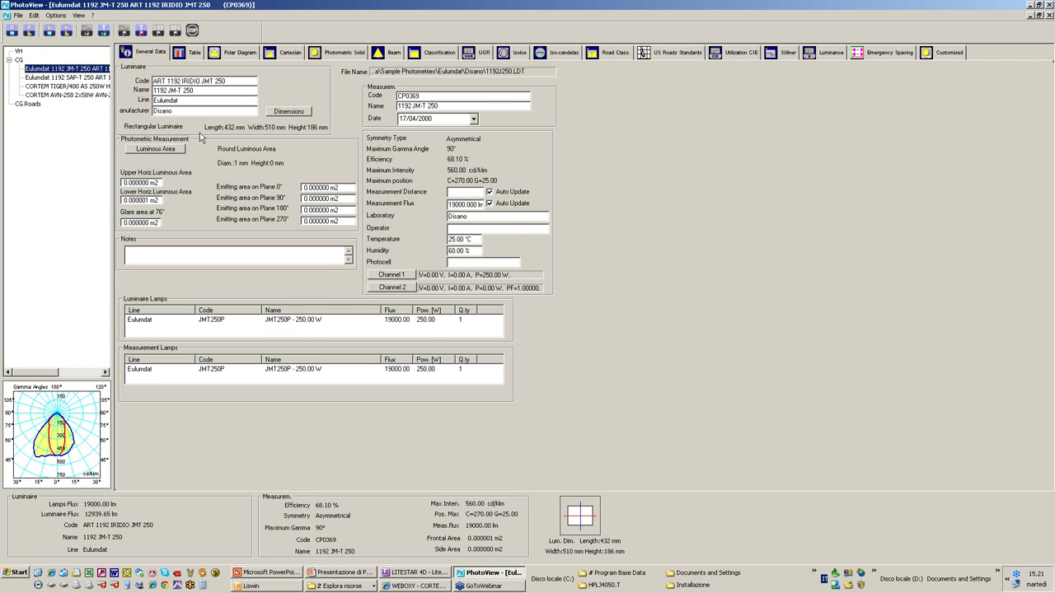
{"action": "left_click", "coordinate": [62, 89]}
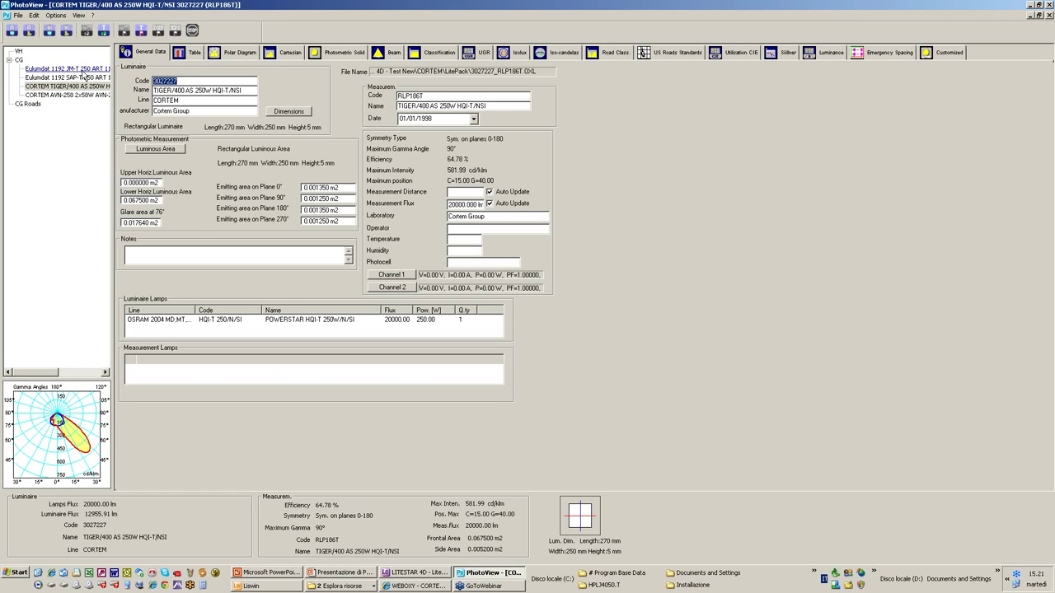
{"action": "type", "text": "222222"}
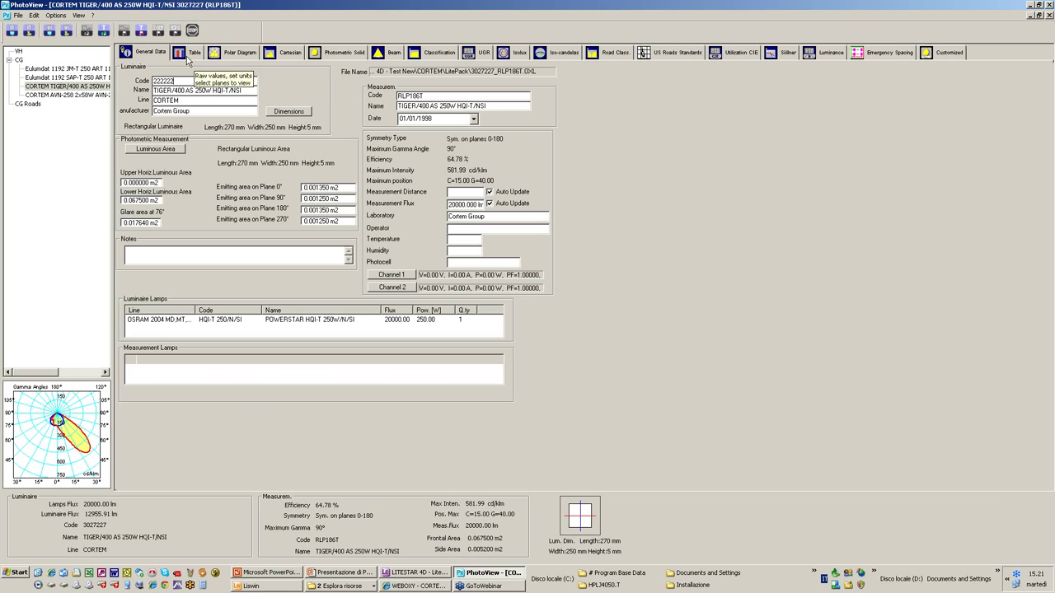
Edit the TIGER/400 intensity table, setting plane C15° at G0° to 150.07, and normalize the values with plane C0° selected
{"action": "left_click", "coordinate": [188, 54]}
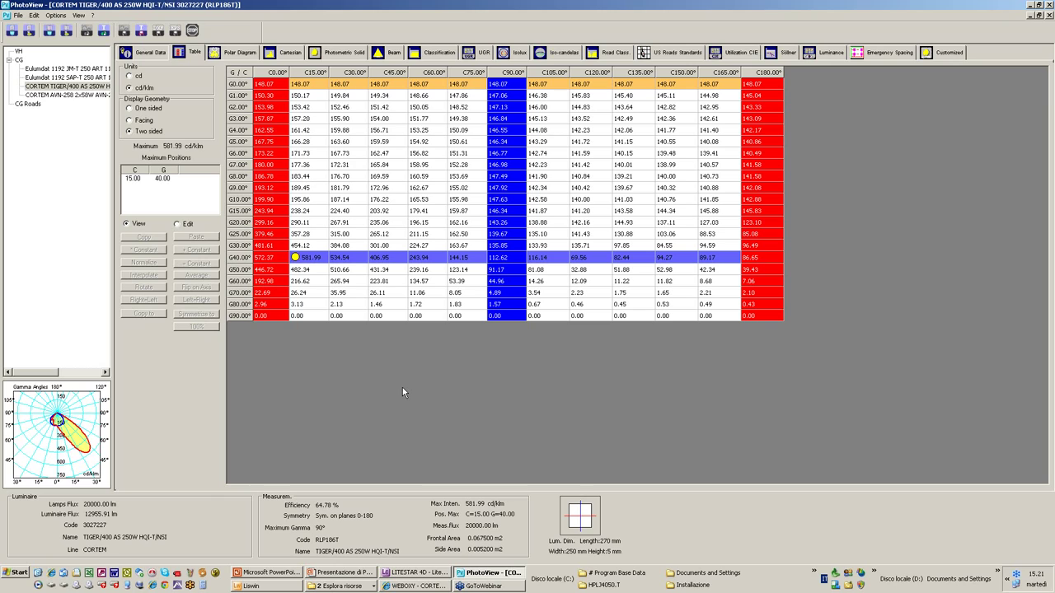
{"action": "left_click", "coordinate": [177, 223]}
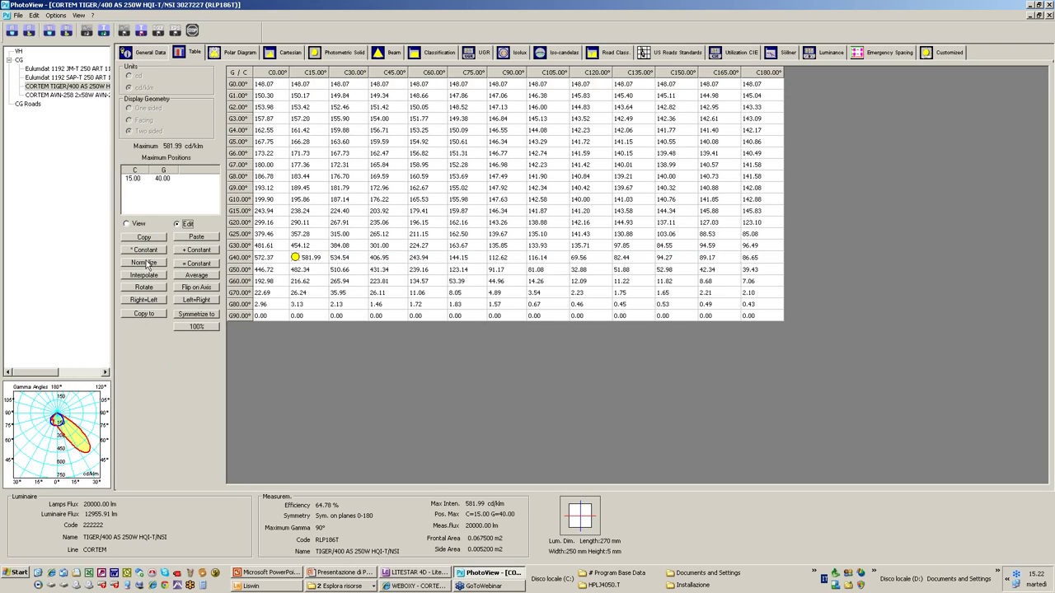
{"action": "left_click", "coordinate": [301, 84]}
{"action": "key", "text": "BackSpace"}
{"action": "type", "text": "50"}
{"action": "key", "text": "Delete"}
{"action": "left_click", "coordinate": [277, 74]}
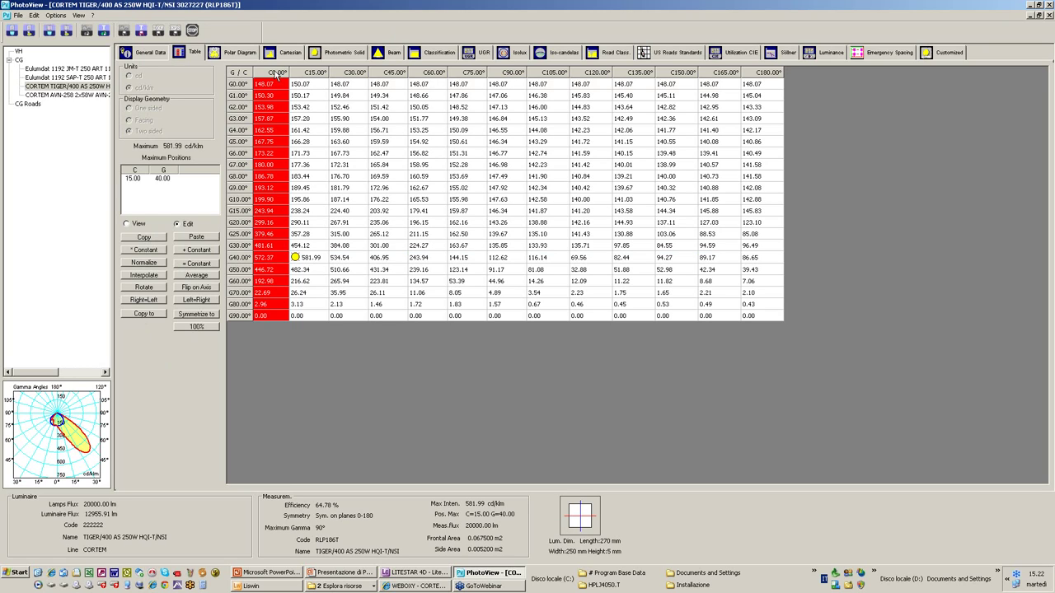
{"action": "left_click", "coordinate": [150, 265]}
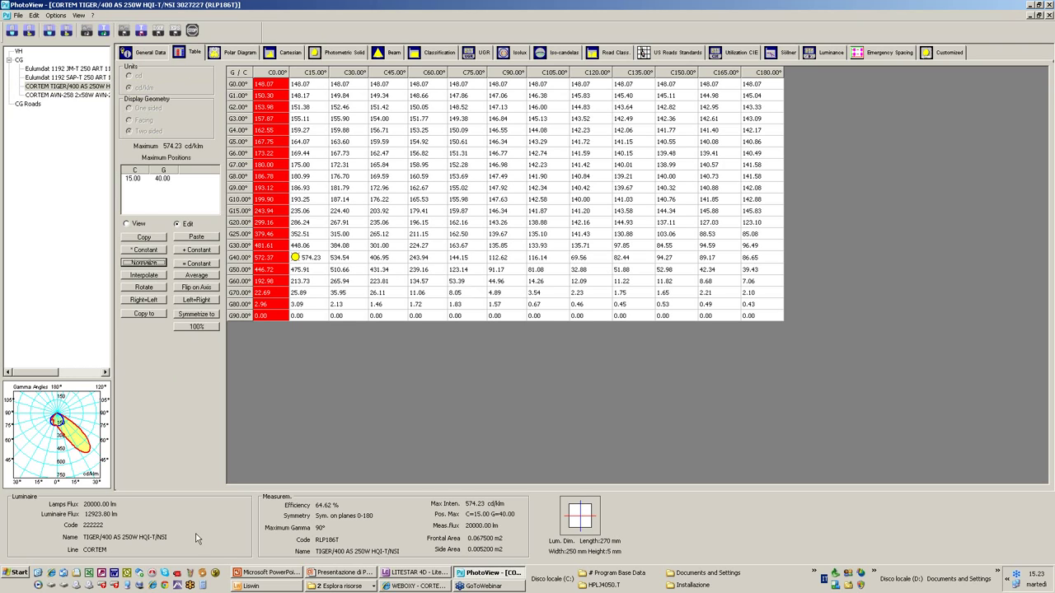
Switch to Liswin, choose Gewiss SpA as manufacturer and send its selected road luminaire to PhotoView
{"action": "left_click", "coordinate": [280, 587]}
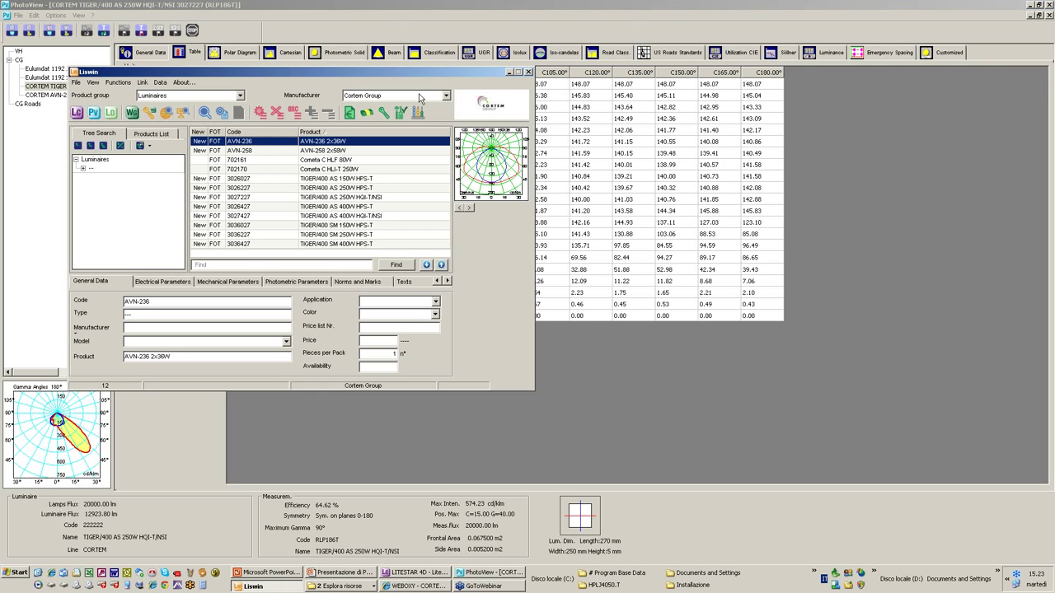
{"action": "left_click", "coordinate": [446, 96]}
{"action": "left_click", "coordinate": [412, 137]}
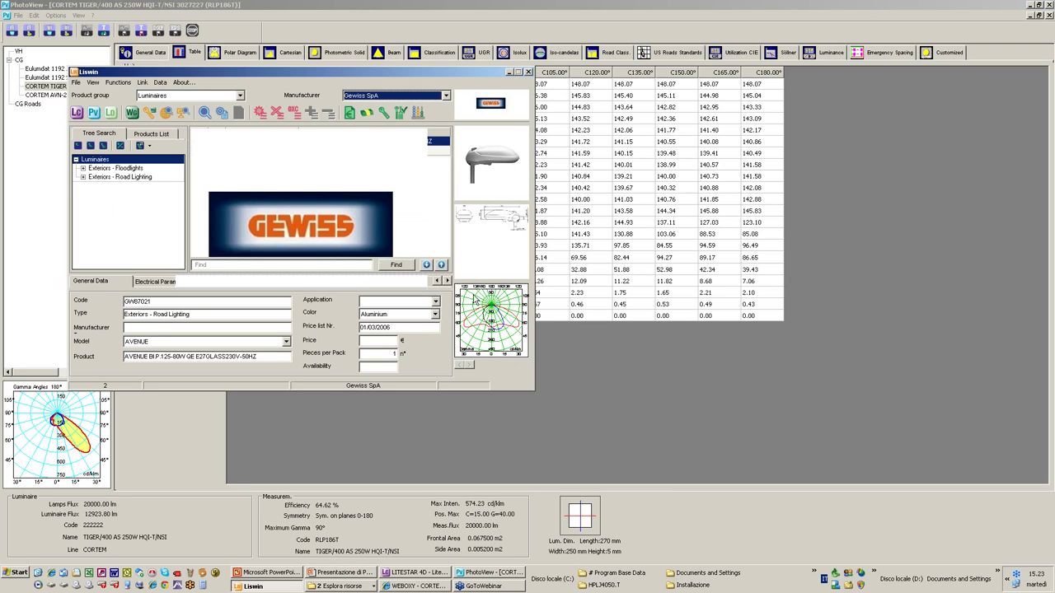
{"action": "left_click", "coordinate": [112, 113]}
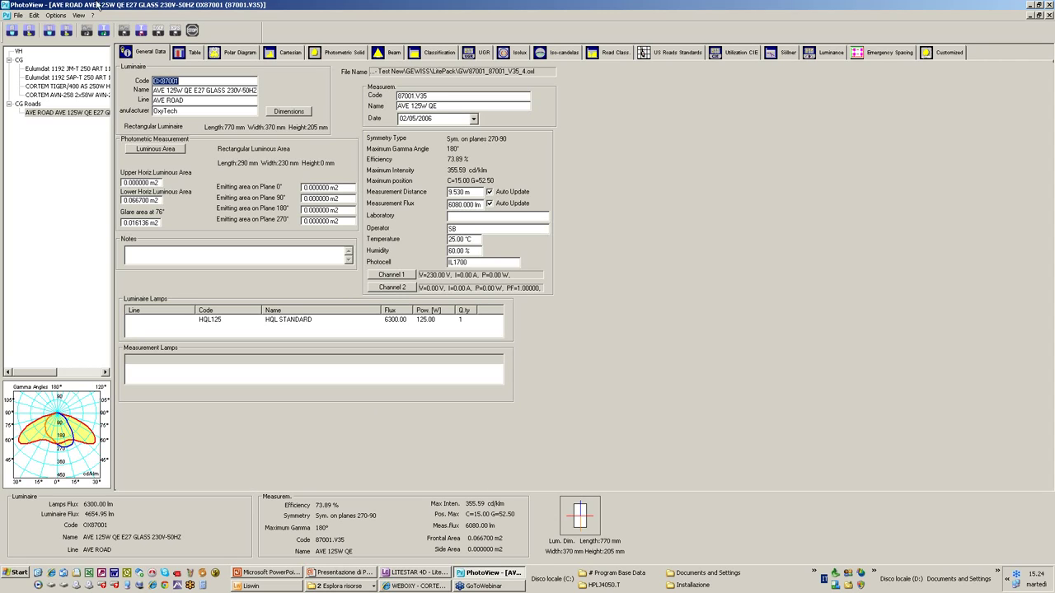
Examine the AVE ROAD luminaire's intensity table in edit mode, its polar and Cartesian diagrams, and its photometric solid while rotating it
{"action": "left_click", "coordinate": [192, 54]}
{"action": "left_click", "coordinate": [177, 223]}
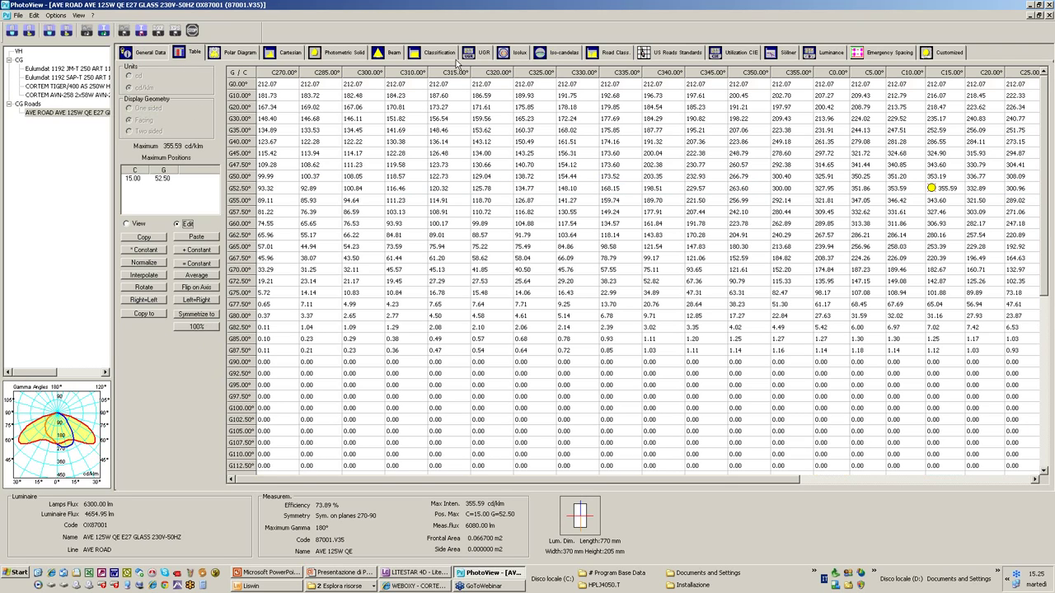
{"action": "left_click", "coordinate": [238, 56]}
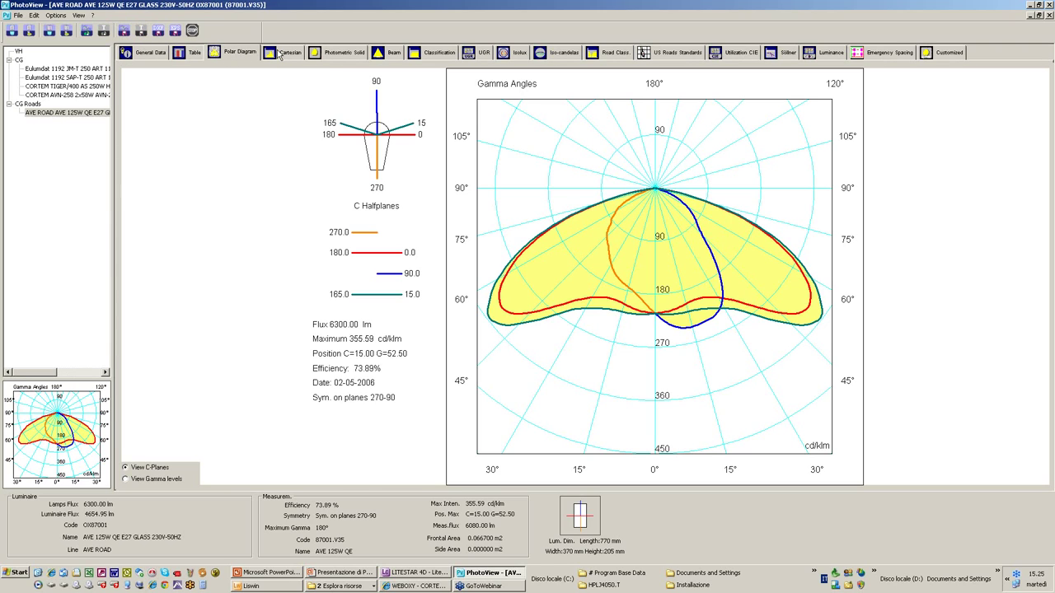
{"action": "left_click", "coordinate": [290, 53]}
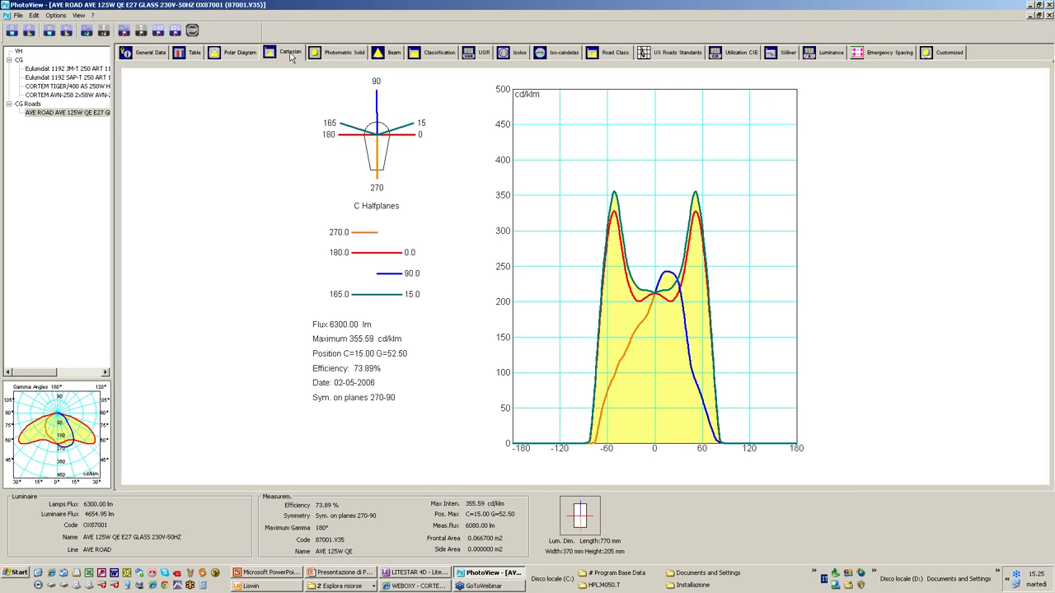
{"action": "left_click", "coordinate": [346, 54]}
{"action": "left_click_drag", "start_coordinate": [412, 298], "coordinate": [493, 283]}
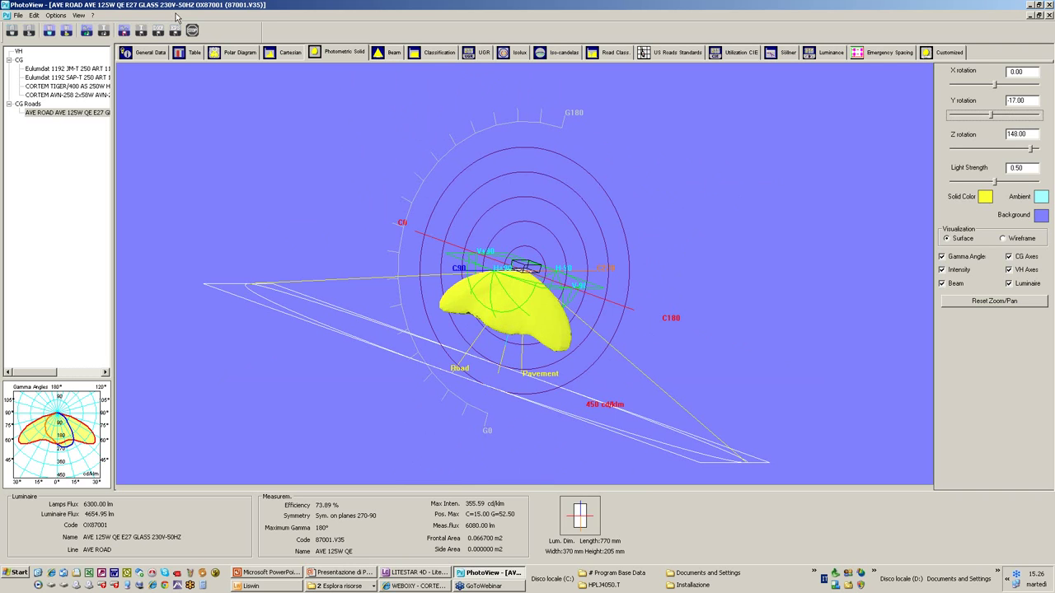
Select planes C315°, C300° and C270° in the AVE ROAD intensity table and check them against the polar diagram
{"action": "left_click", "coordinate": [187, 53]}
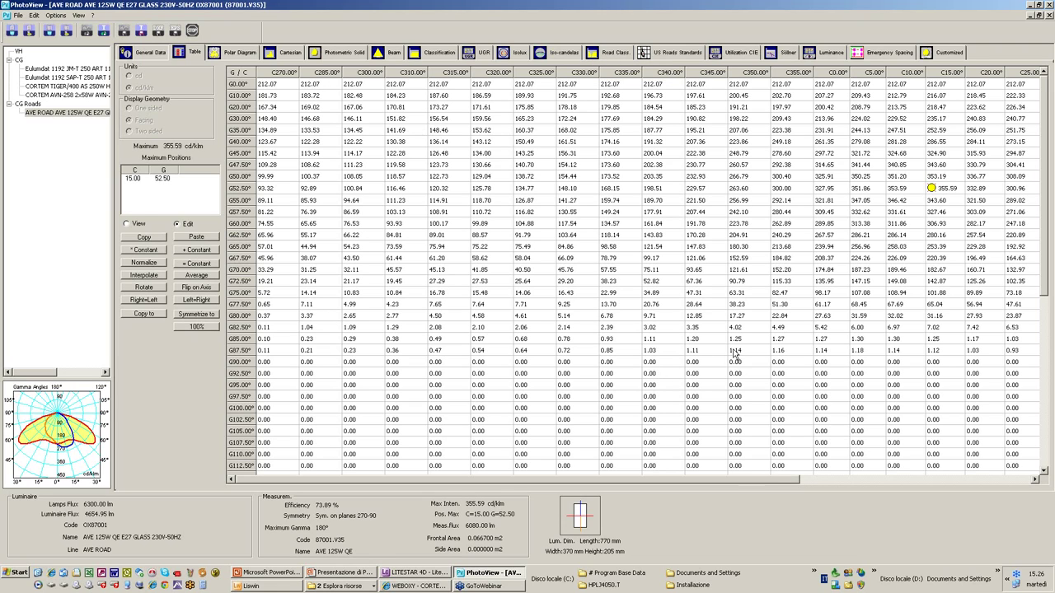
{"action": "left_click", "coordinate": [237, 53]}
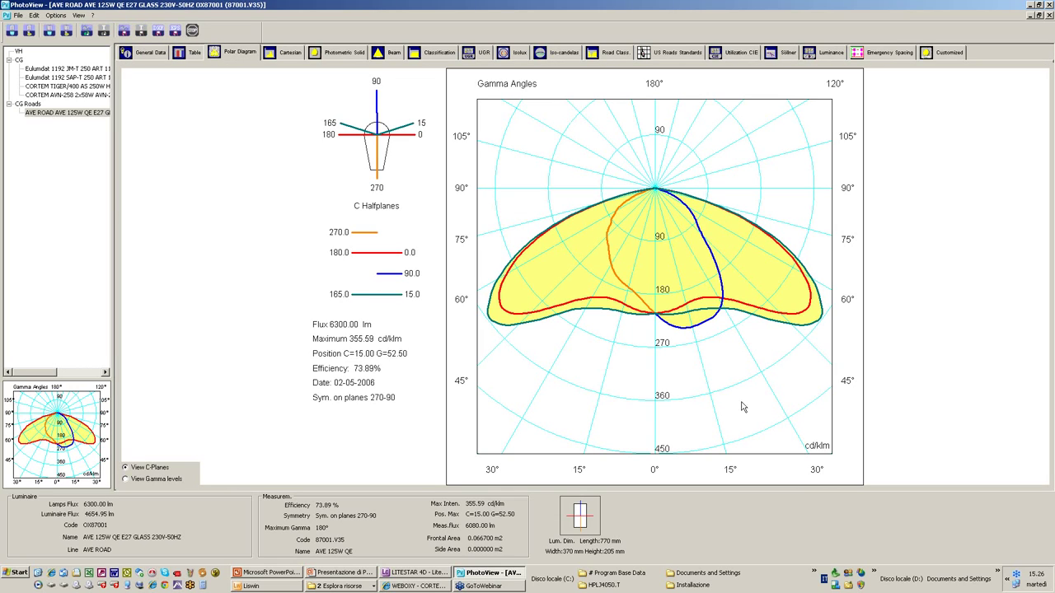
{"action": "left_click", "coordinate": [231, 56]}
{"action": "left_click", "coordinate": [190, 52]}
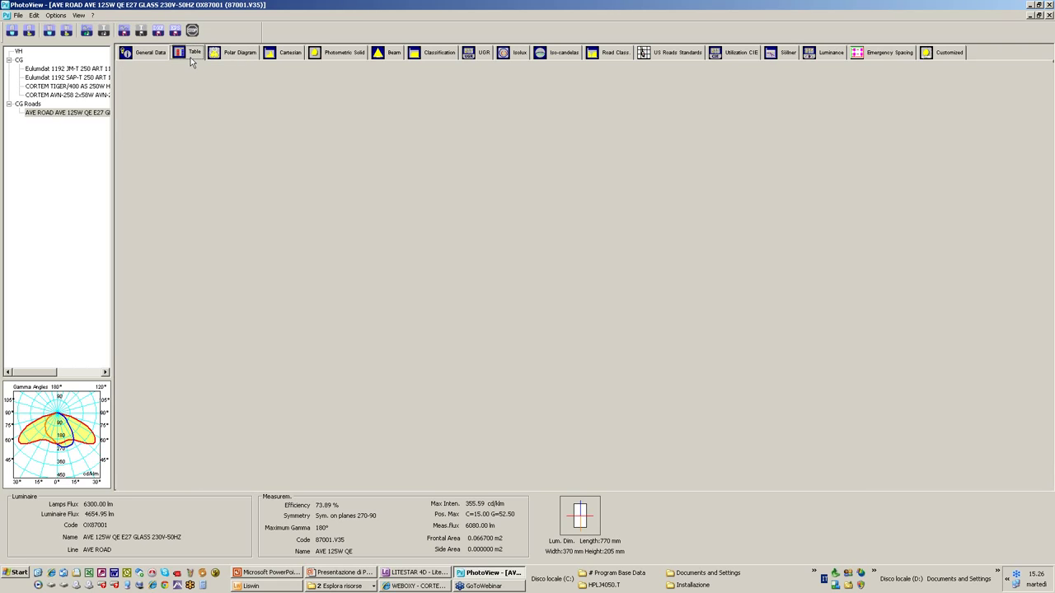
{"action": "left_click", "coordinate": [445, 72], "text": "ctrl"}
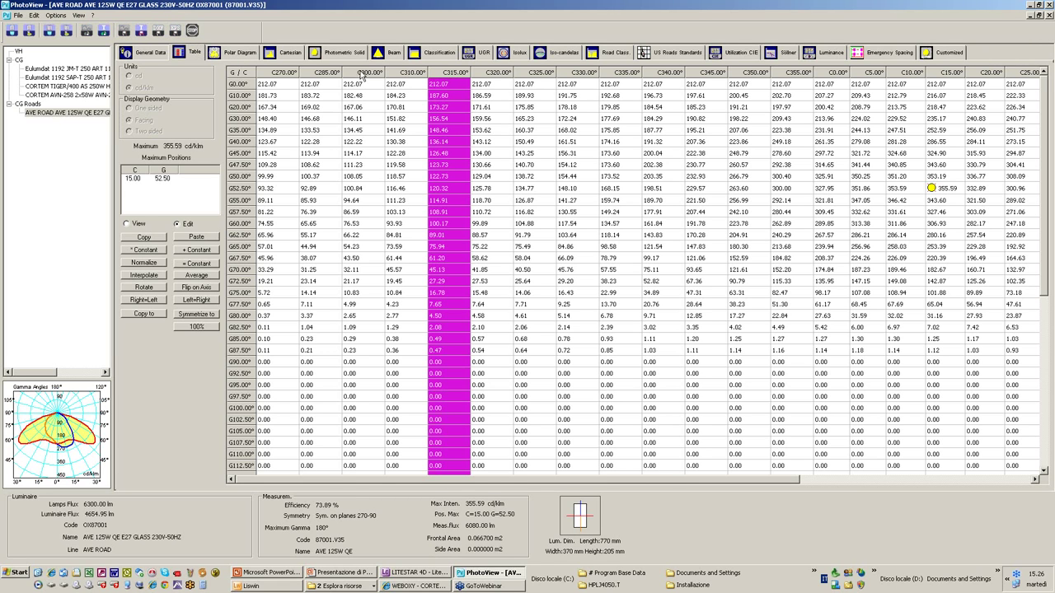
{"action": "left_click", "coordinate": [365, 72], "text": "ctrl"}
{"action": "left_click", "coordinate": [286, 72], "text": "ctrl"}
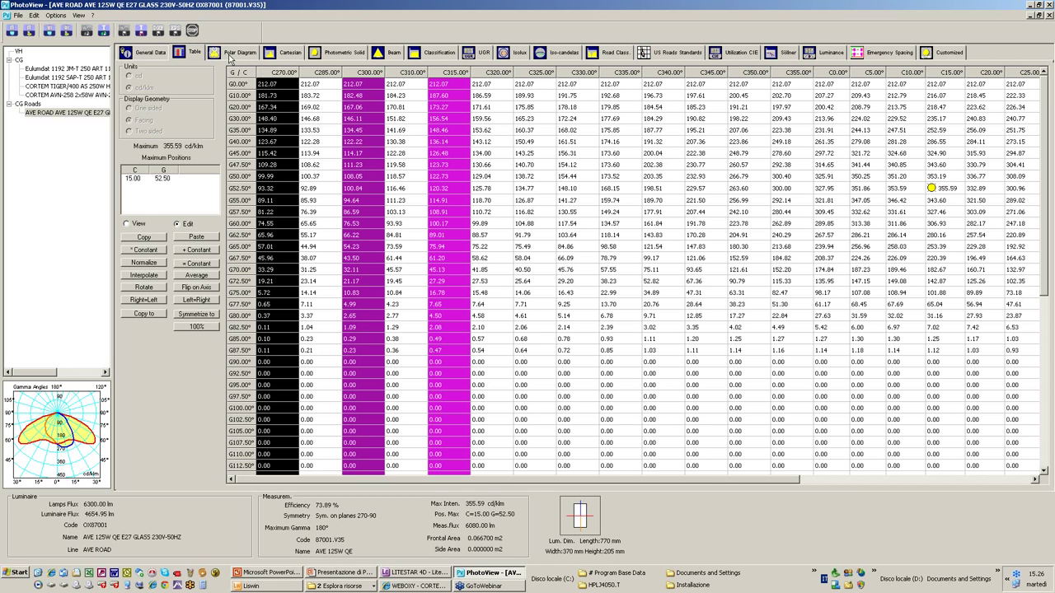
{"action": "left_click", "coordinate": [247, 51]}
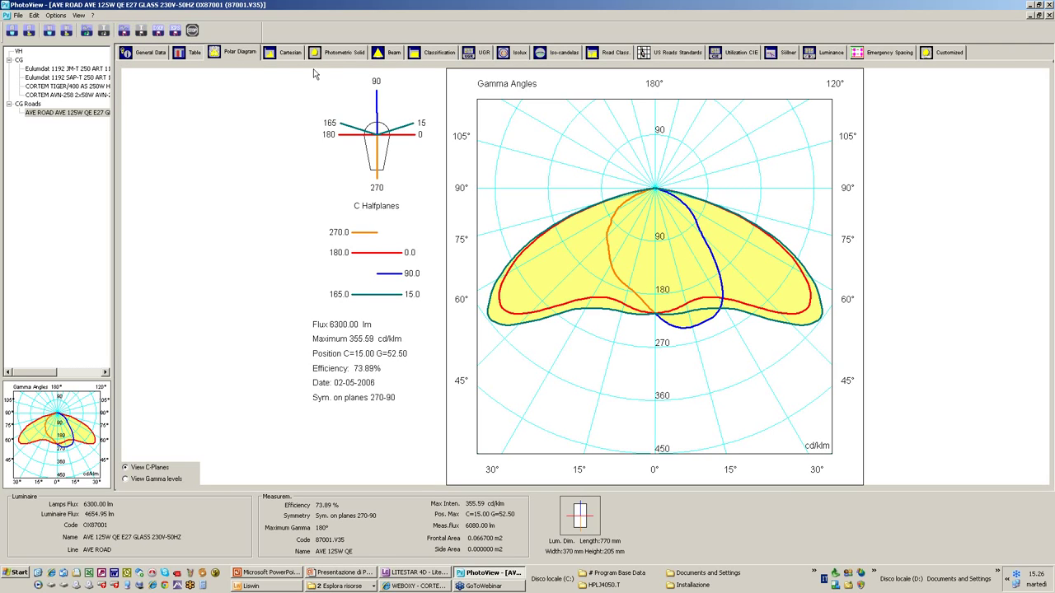
Return to the intensity table and try to change the selection of the C300° plane
{"action": "left_click", "coordinate": [200, 52]}
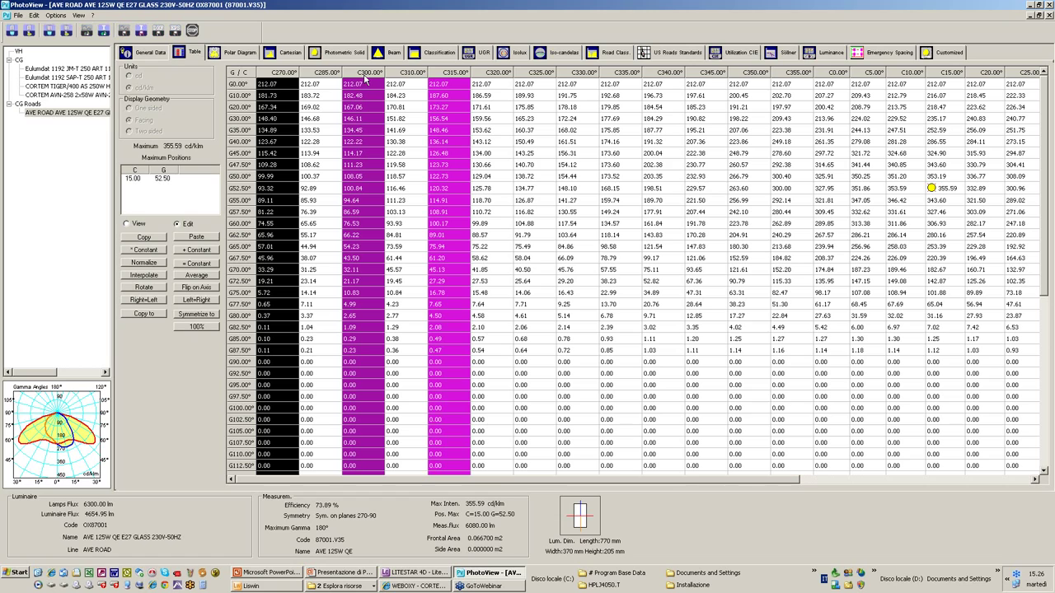
{"action": "left_click", "coordinate": [369, 74]}
{"action": "left_click", "coordinate": [528, 296]}
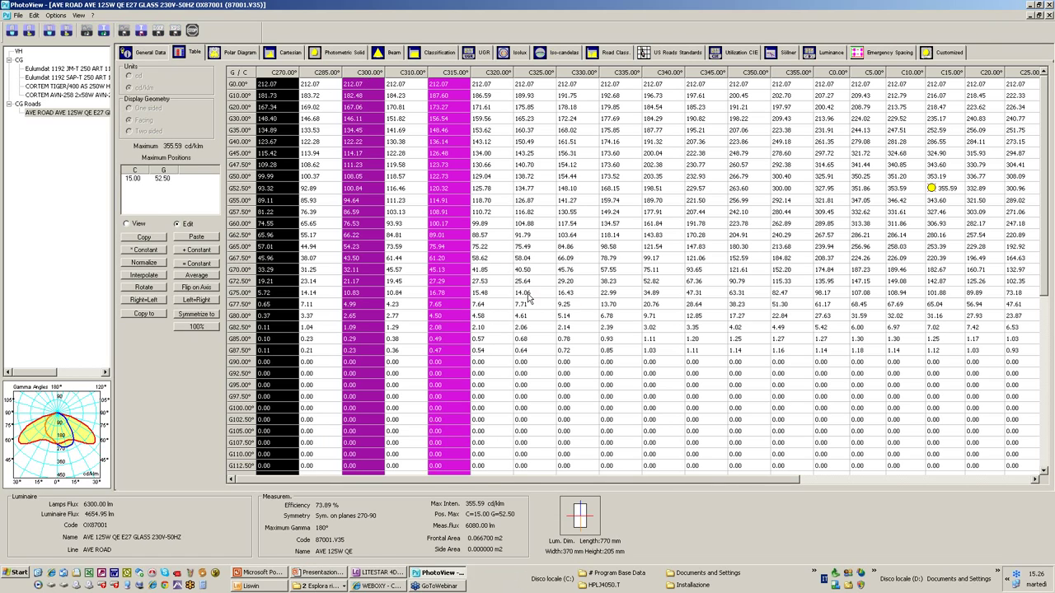
{"action": "left_click", "coordinate": [369, 74]}
{"action": "left_click", "coordinate": [370, 74]}
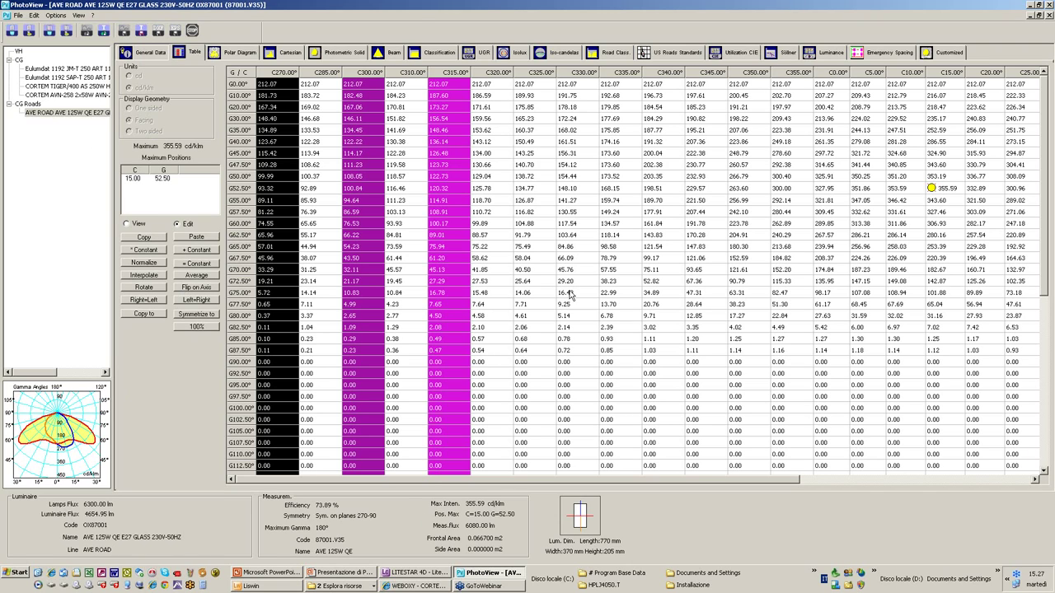
Rotate the AVE ROAD photometric solid and compare it with the 3D beam diagram
{"action": "left_click", "coordinate": [342, 53]}
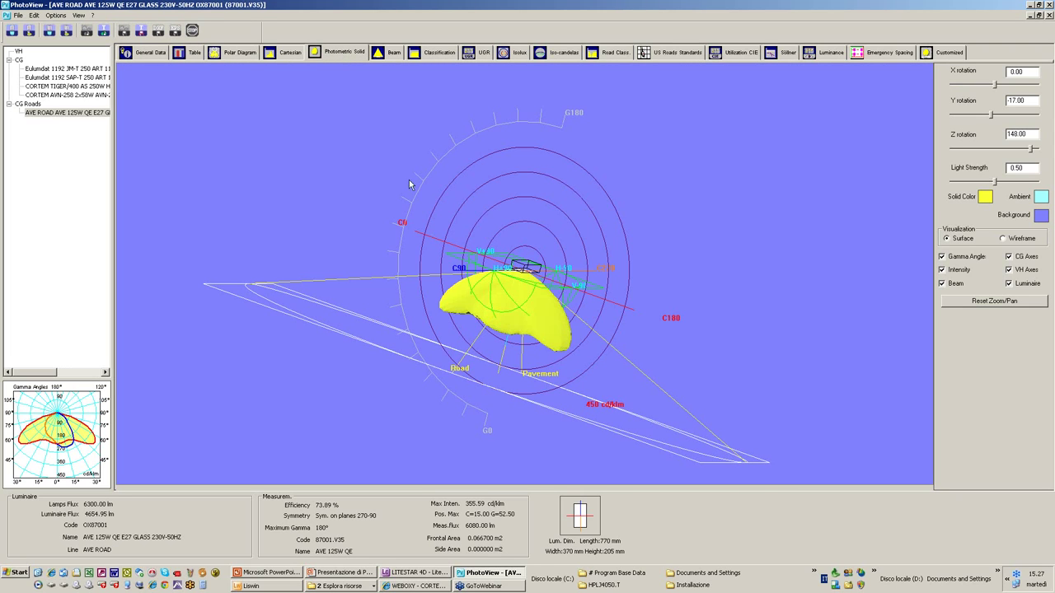
{"action": "mouse_move", "coordinate": [433, 283]}
{"action": "left_mouse_down"}
{"action": "mouse_move", "coordinate": [437, 301]}
{"action": "mouse_move", "coordinate": [425, 290]}
{"action": "mouse_move", "coordinate": [507, 296]}
{"action": "mouse_move", "coordinate": [460, 293]}
{"action": "mouse_move", "coordinate": [443, 277]}
{"action": "left_mouse_up"}
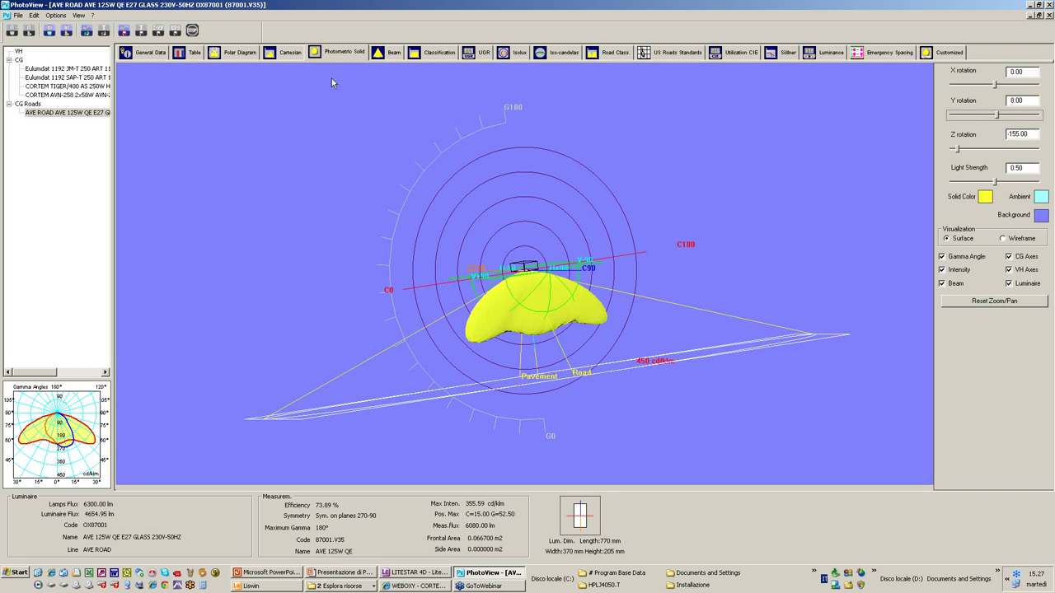
{"action": "left_click", "coordinate": [391, 53]}
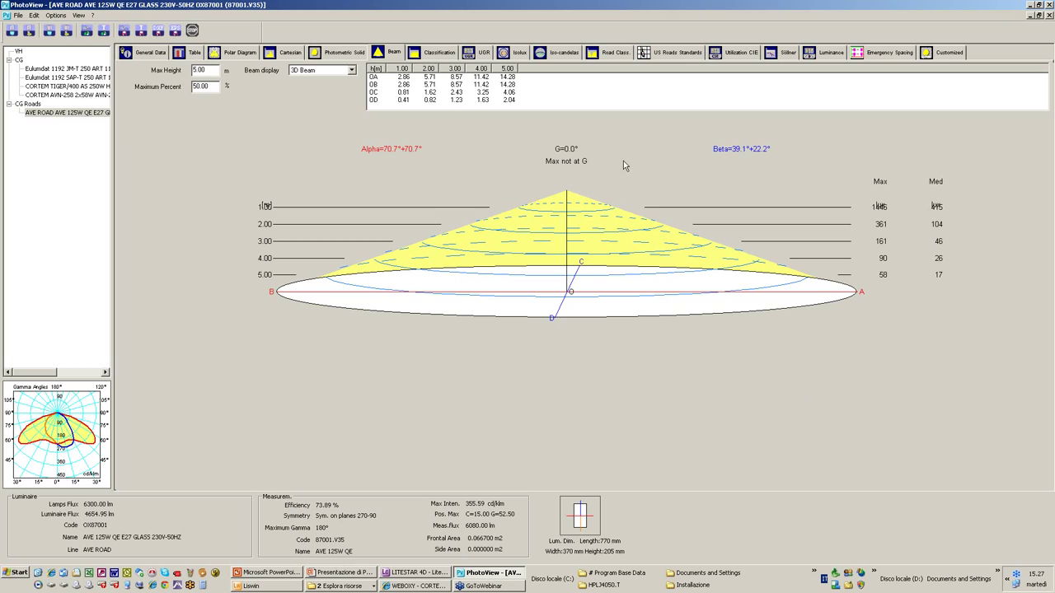
{"action": "left_click", "coordinate": [338, 56]}
Show the beam diagram of the AVE ROAD luminaire as C0 Beam
{"action": "left_click", "coordinate": [384, 58]}
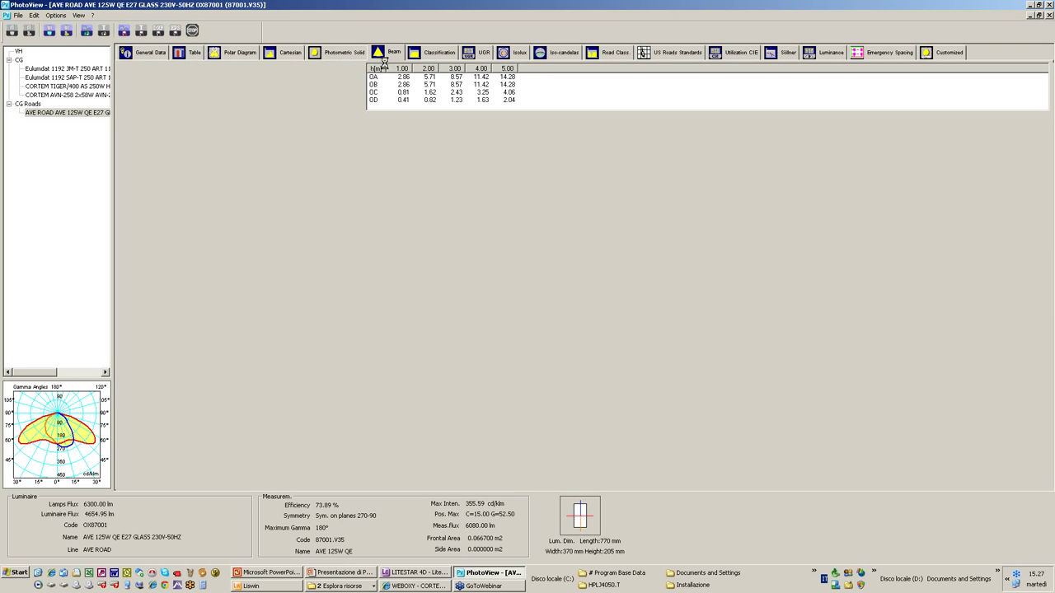
{"action": "left_click", "coordinate": [351, 70]}
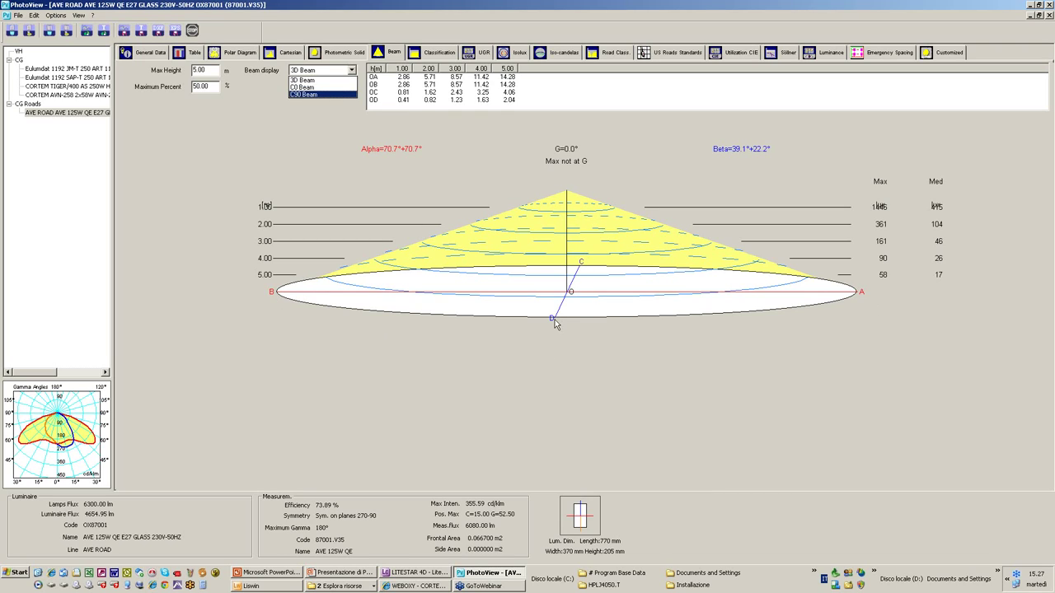
{"action": "left_click", "coordinate": [300, 87]}
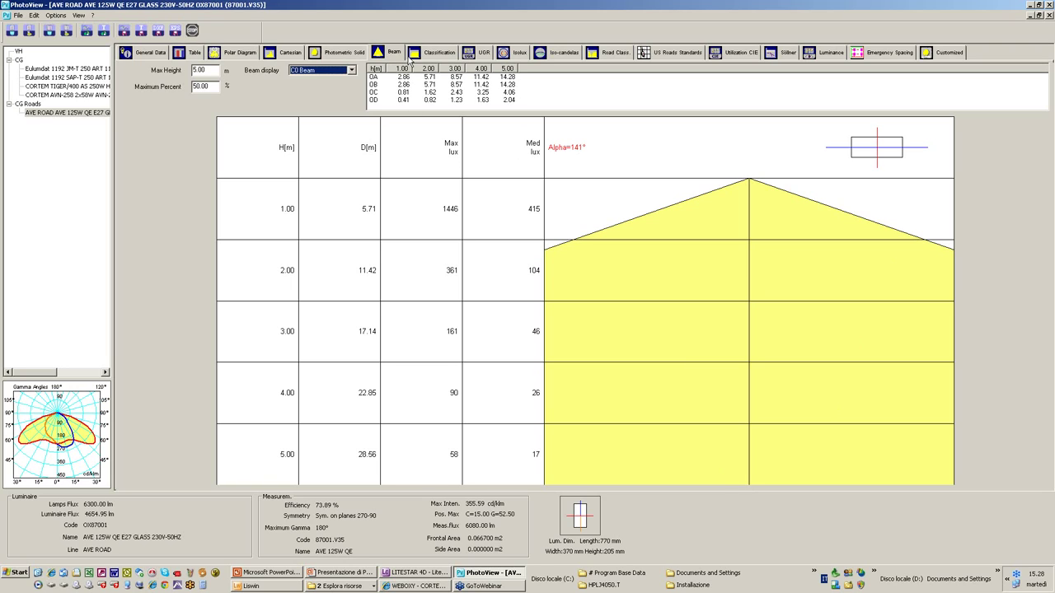
Review the luminaire's classification data, UGR table and isolux diagram, toggling the luminaire display in the isolux view
{"action": "left_click", "coordinate": [438, 54]}
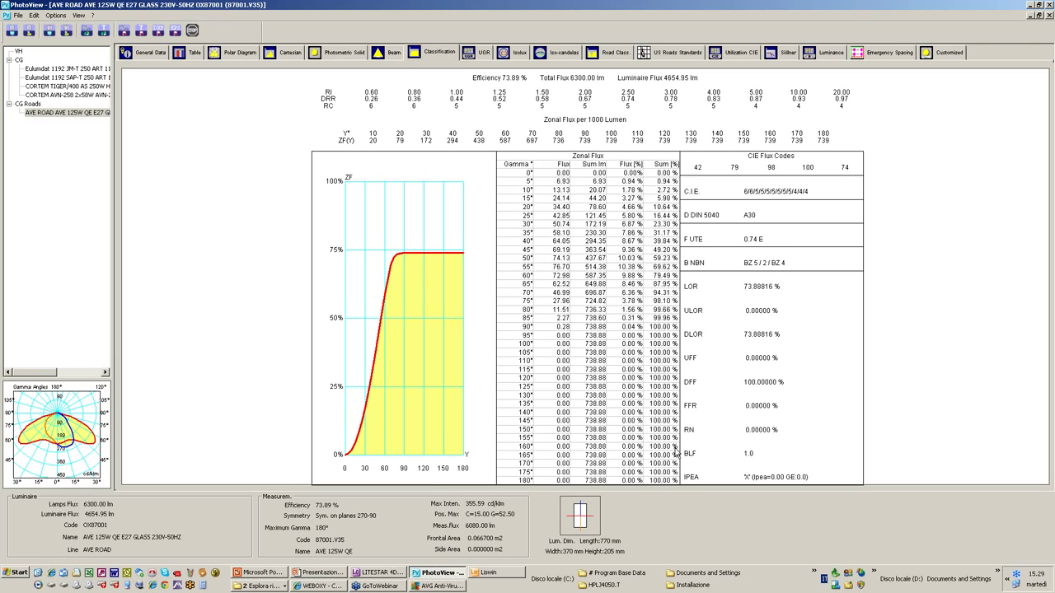
{"action": "left_click", "coordinate": [482, 52]}
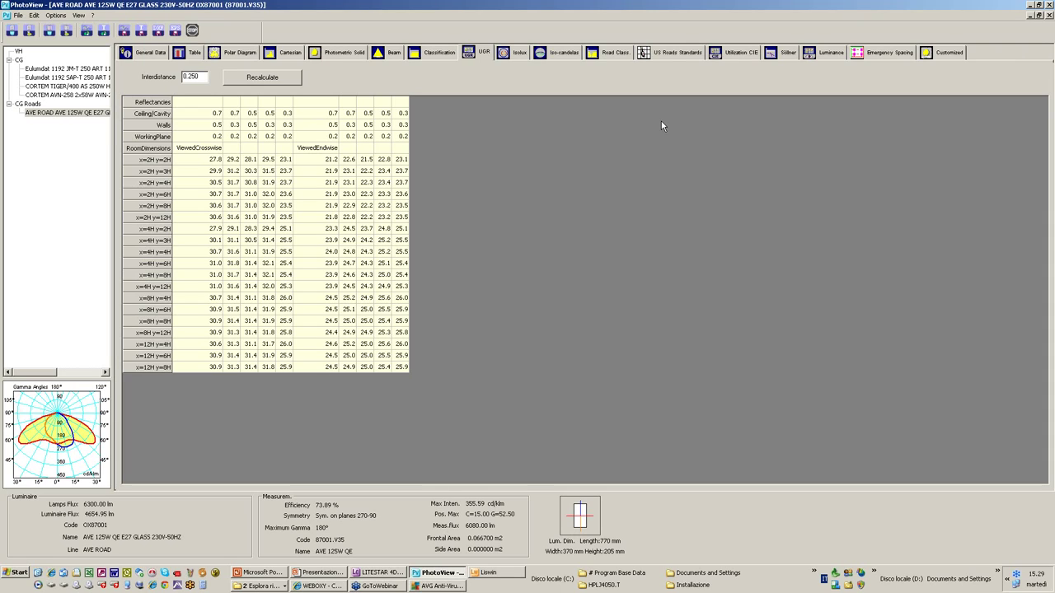
{"action": "left_click", "coordinate": [514, 55]}
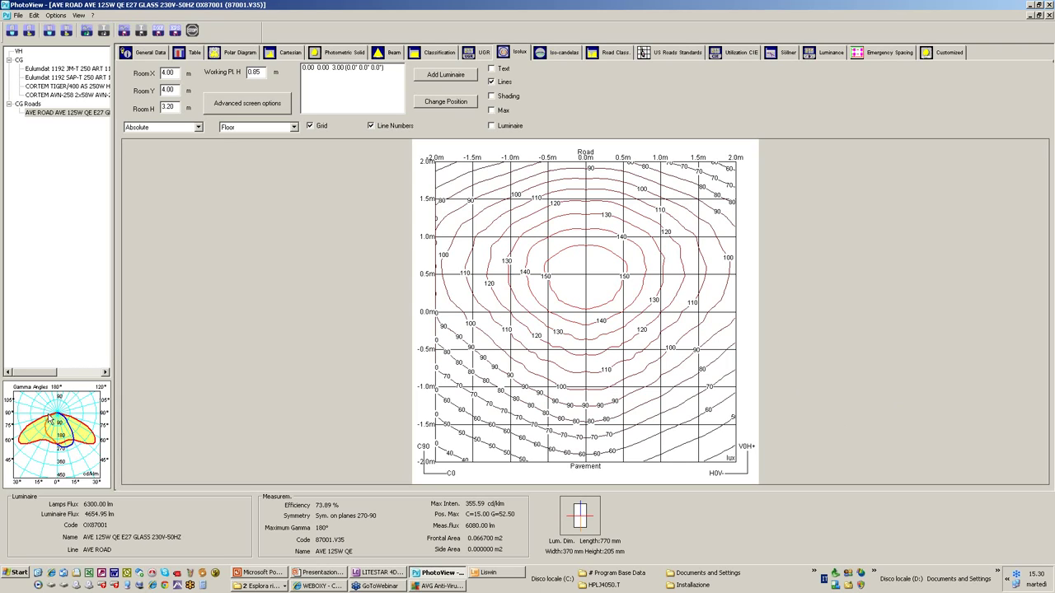
{"action": "left_click", "coordinate": [492, 125]}
View the iso-candela diagram in the Orthographic and Equal Area projections
{"action": "left_click", "coordinate": [564, 54]}
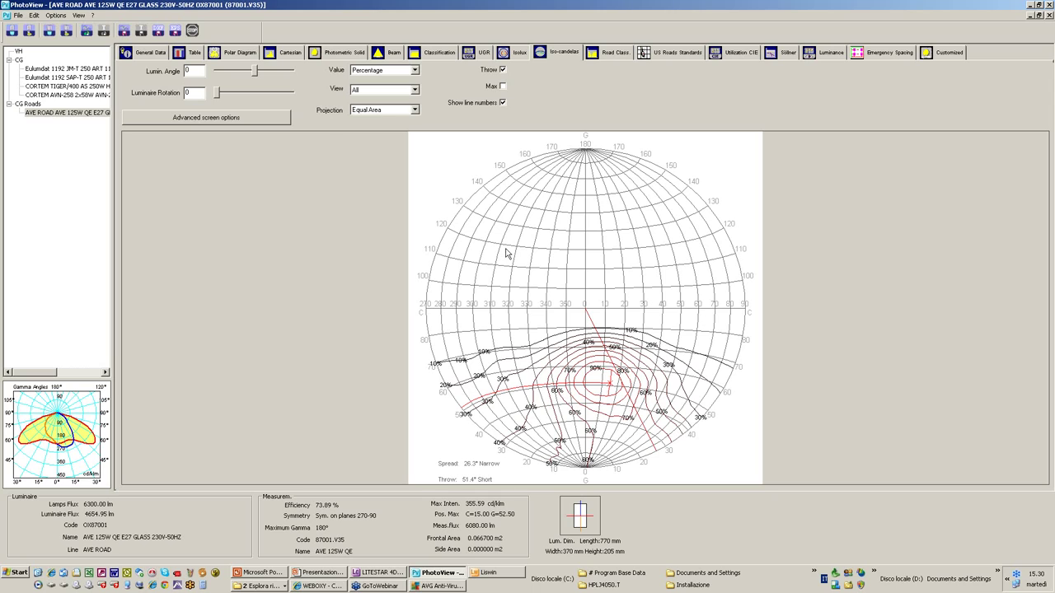
{"action": "left_click", "coordinate": [413, 115]}
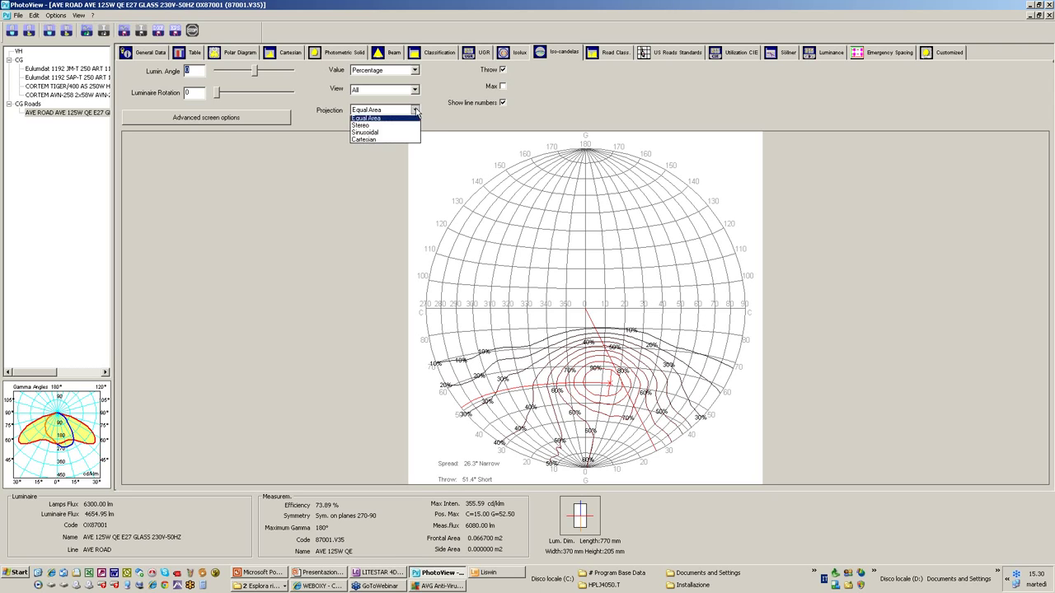
{"action": "left_click", "coordinate": [368, 124]}
{"action": "left_click", "coordinate": [368, 110]}
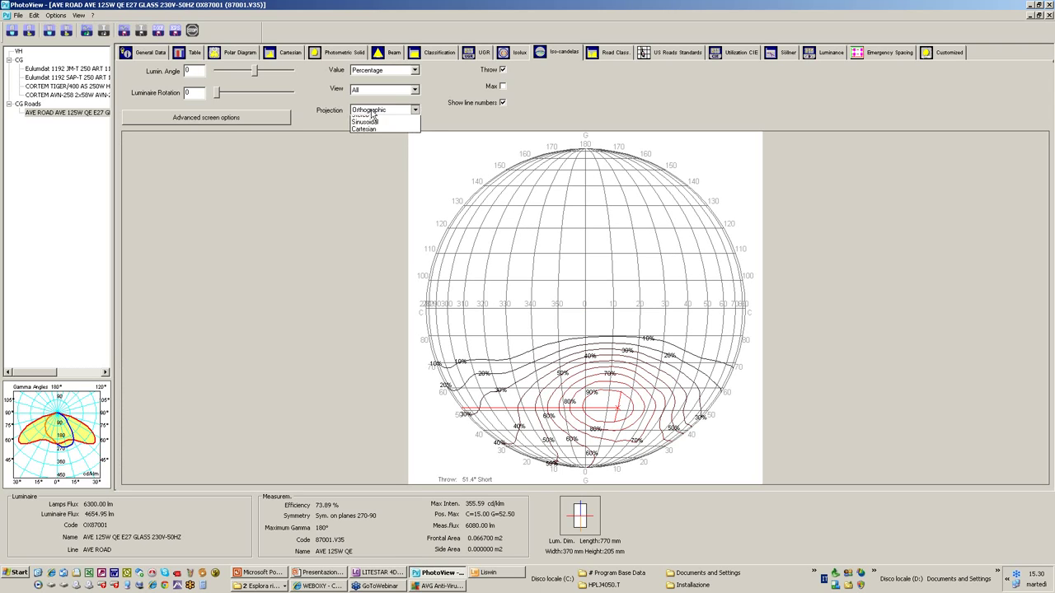
{"action": "left_click", "coordinate": [365, 128]}
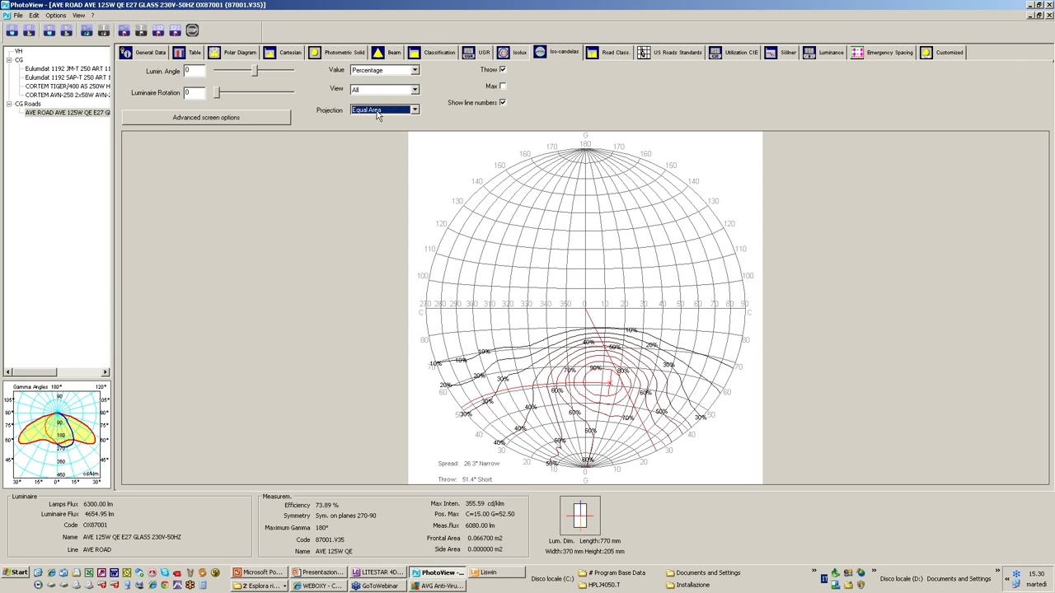
Compare the iso-candela curves in the Stereo, Sinusoidal and Cartesian projections
{"action": "left_click", "coordinate": [381, 111]}
{"action": "left_click", "coordinate": [368, 134]}
{"action": "left_click", "coordinate": [369, 110]}
{"action": "left_click", "coordinate": [367, 143]}
{"action": "left_click", "coordinate": [376, 110]}
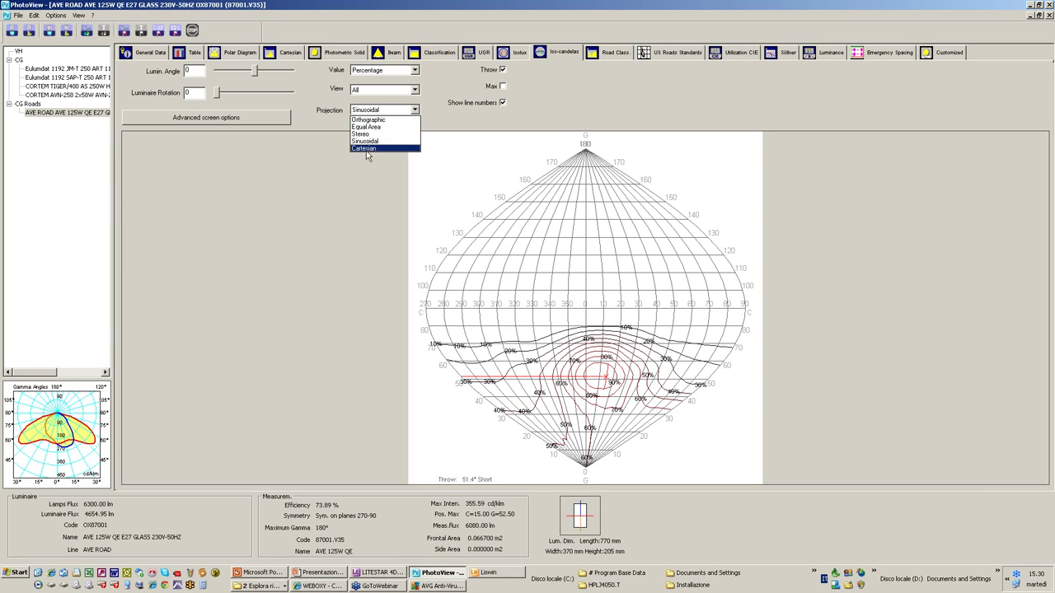
{"action": "left_click", "coordinate": [365, 149]}
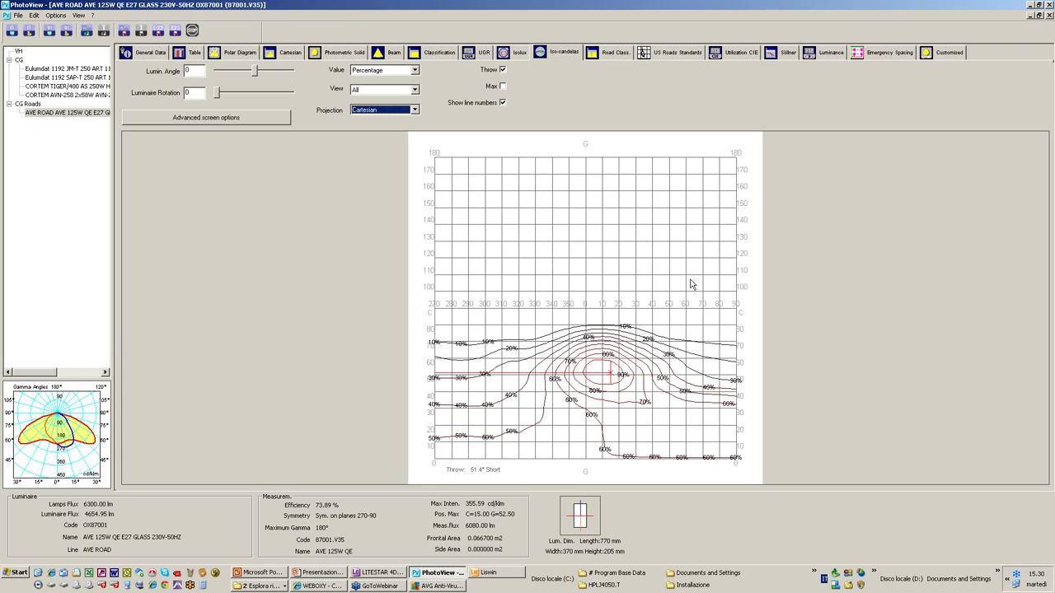
Return the iso-candela diagram to the Equal Area projection and set the luminaire angle to 17
{"action": "left_click", "coordinate": [415, 110]}
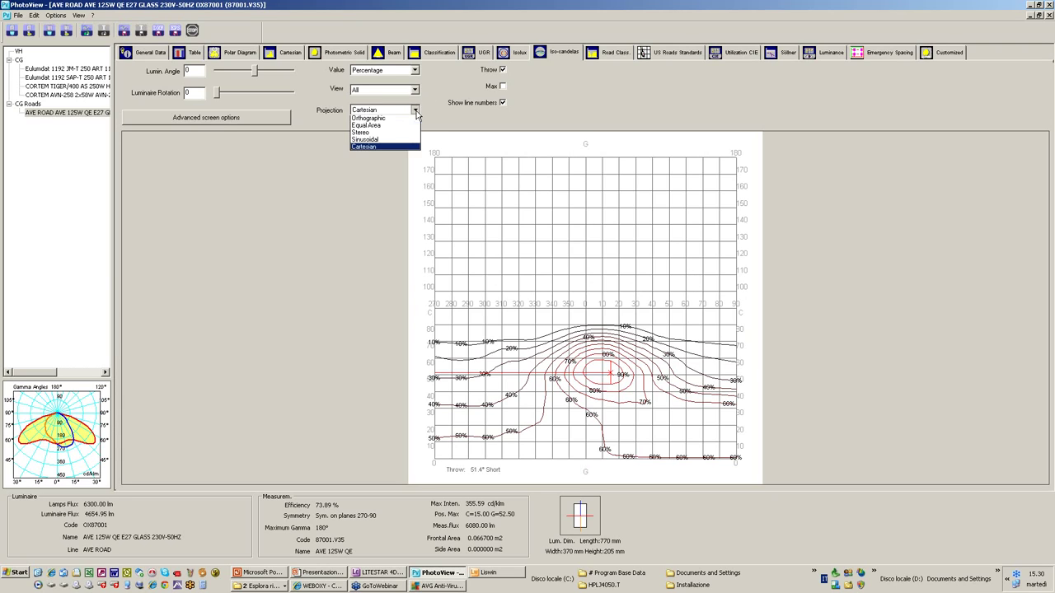
{"action": "left_click", "coordinate": [370, 127]}
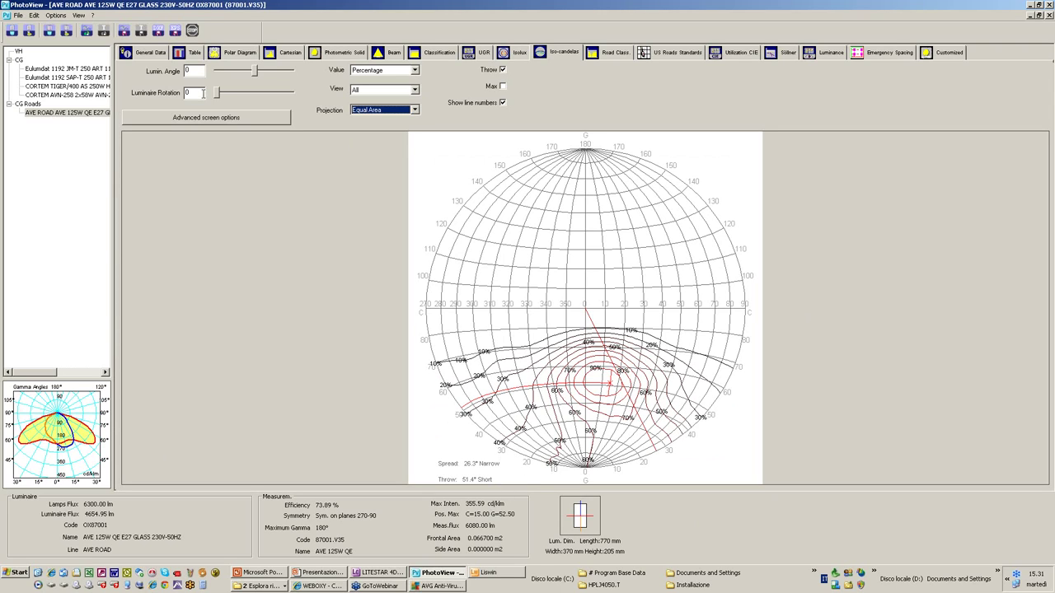
{"action": "left_click_drag", "start_coordinate": [253, 73], "coordinate": [259, 74]}
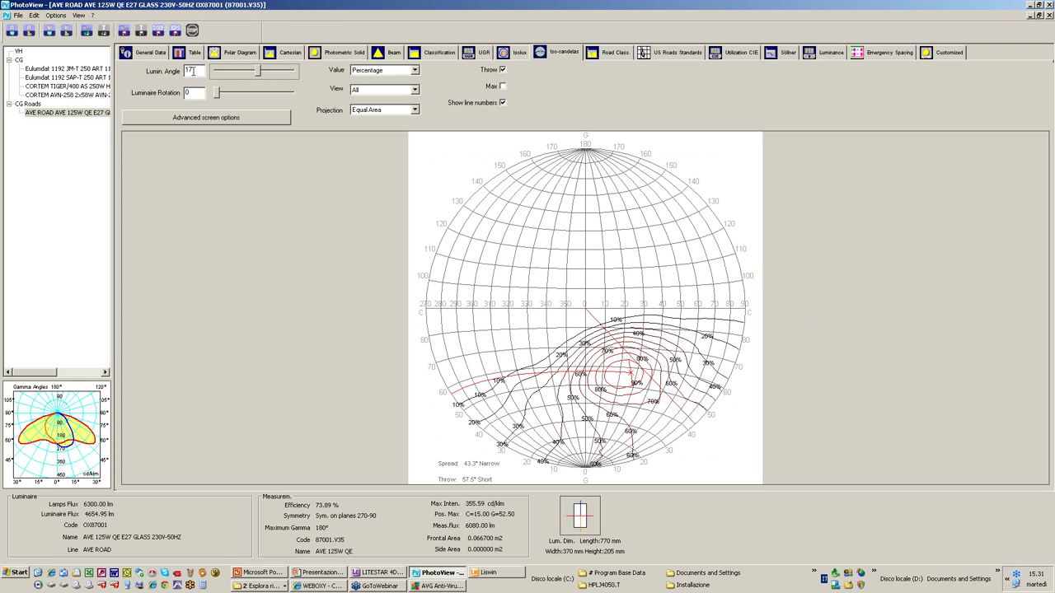
{"action": "left_click", "coordinate": [215, 93]}
{"action": "mouse_move", "coordinate": [216, 93]}
{"action": "left_mouse_down"}
{"action": "mouse_move", "coordinate": [253, 92]}
{"action": "mouse_move", "coordinate": [215, 94]}
{"action": "left_mouse_up"}
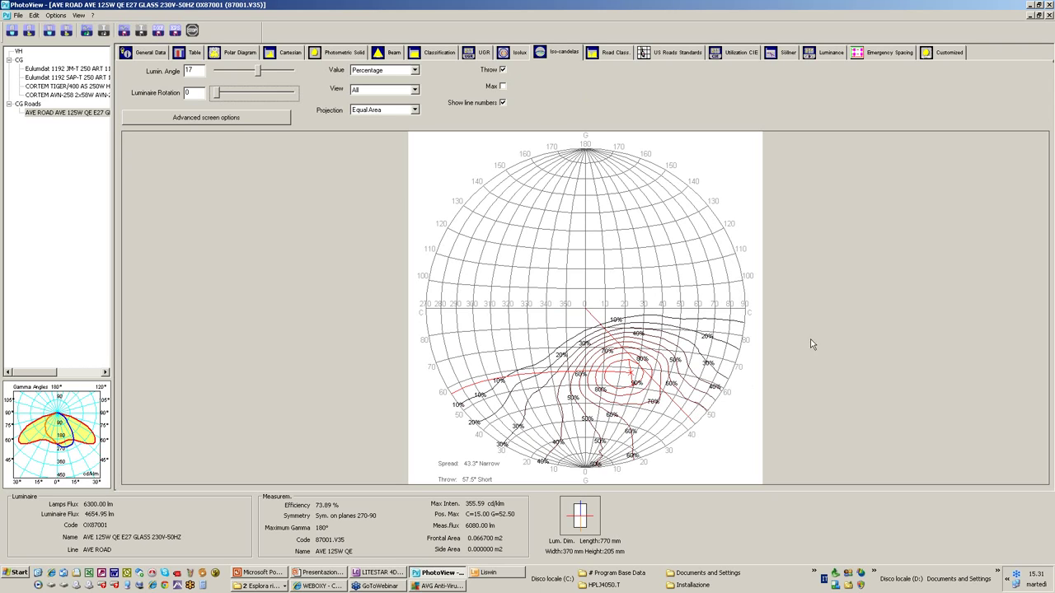
Set the tilting angle in the road classification to 72 and readjust it to 6.6
{"action": "left_click", "coordinate": [614, 55]}
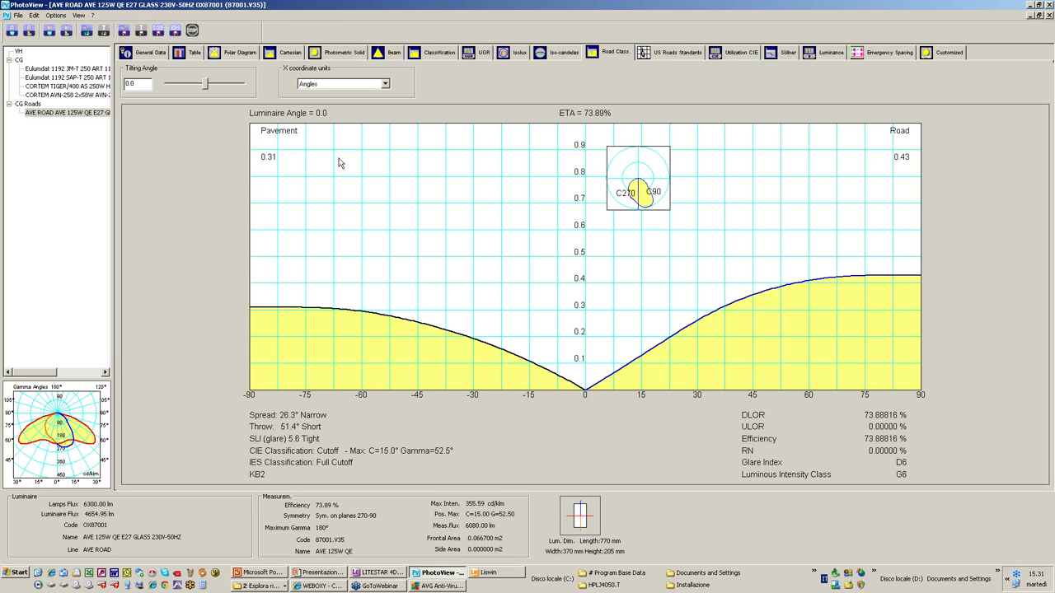
{"action": "left_click_drag", "start_coordinate": [137, 83], "coordinate": [117, 87]}
{"action": "type", "text": "72"}
{"action": "key", "text": "Return"}
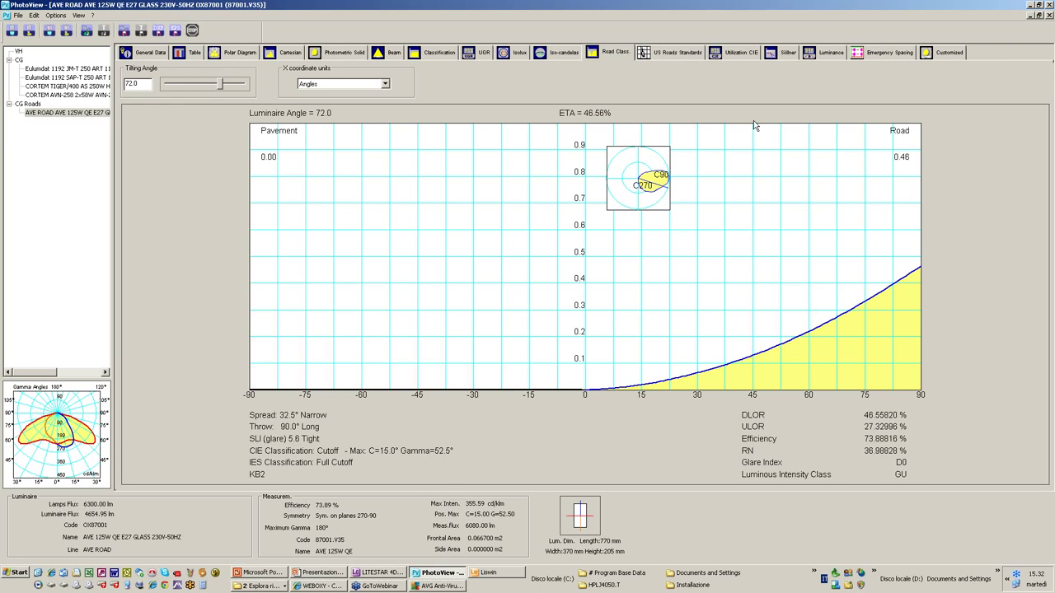
{"action": "mouse_move", "coordinate": [218, 87]}
{"action": "left_mouse_down"}
{"action": "mouse_move", "coordinate": [196, 86]}
{"action": "mouse_move", "coordinate": [207, 86]}
{"action": "left_mouse_up"}
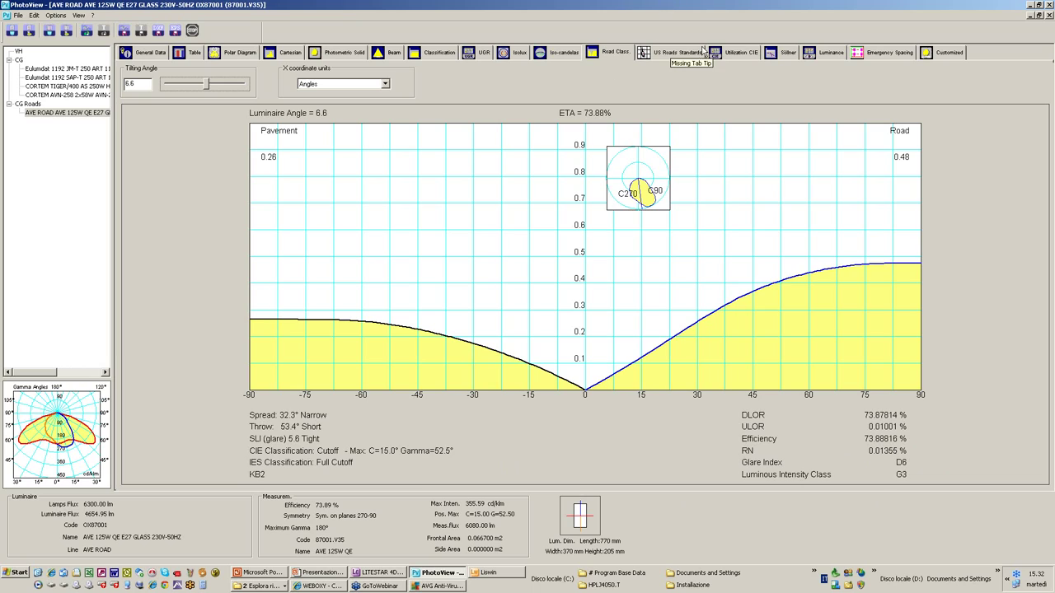
Examine the US road standards, CIE utilization, Söllner, luminance and emergency spacing pages, plus the polar diagram and UGR table
{"action": "left_click", "coordinate": [672, 54]}
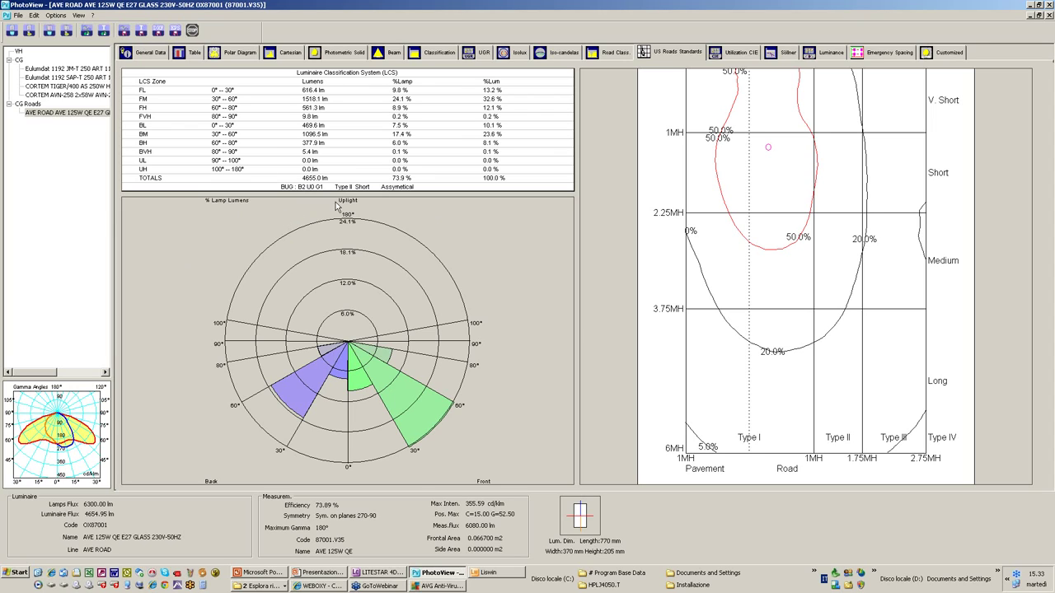
{"action": "left_click", "coordinate": [726, 59]}
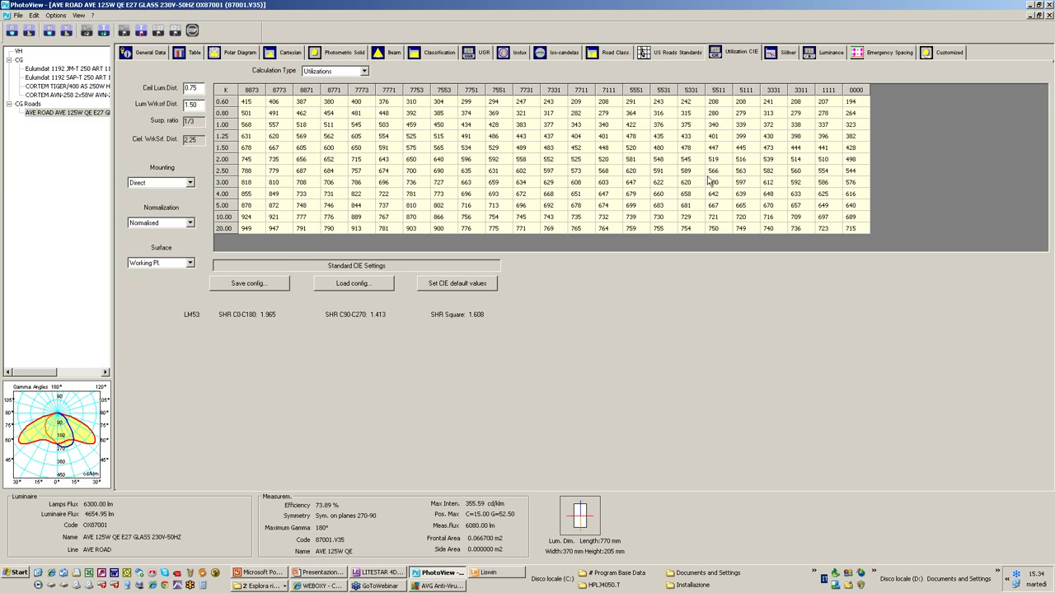
{"action": "left_click", "coordinate": [785, 54]}
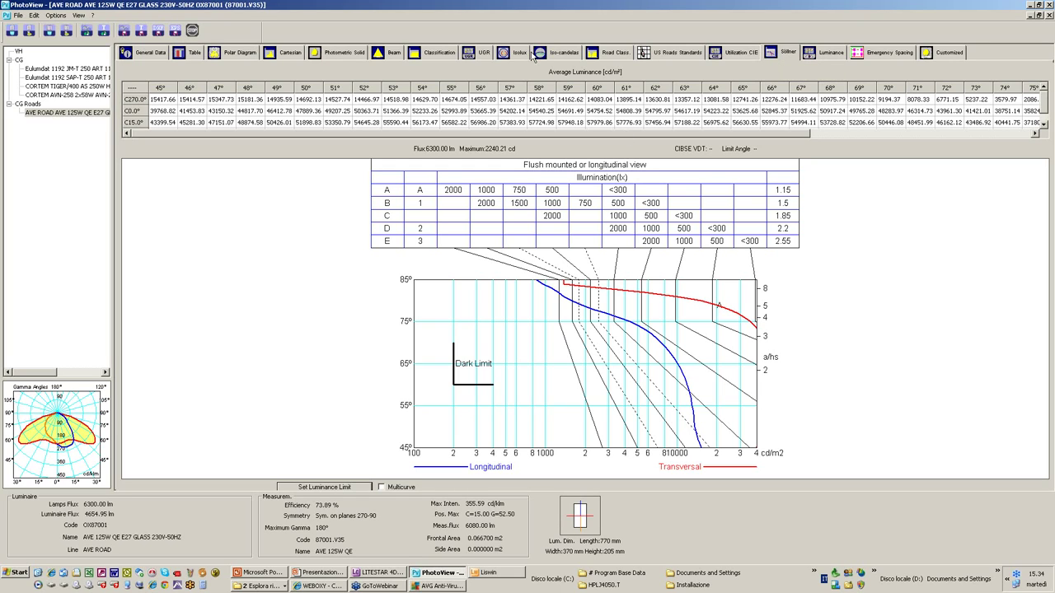
{"action": "left_click", "coordinate": [832, 56]}
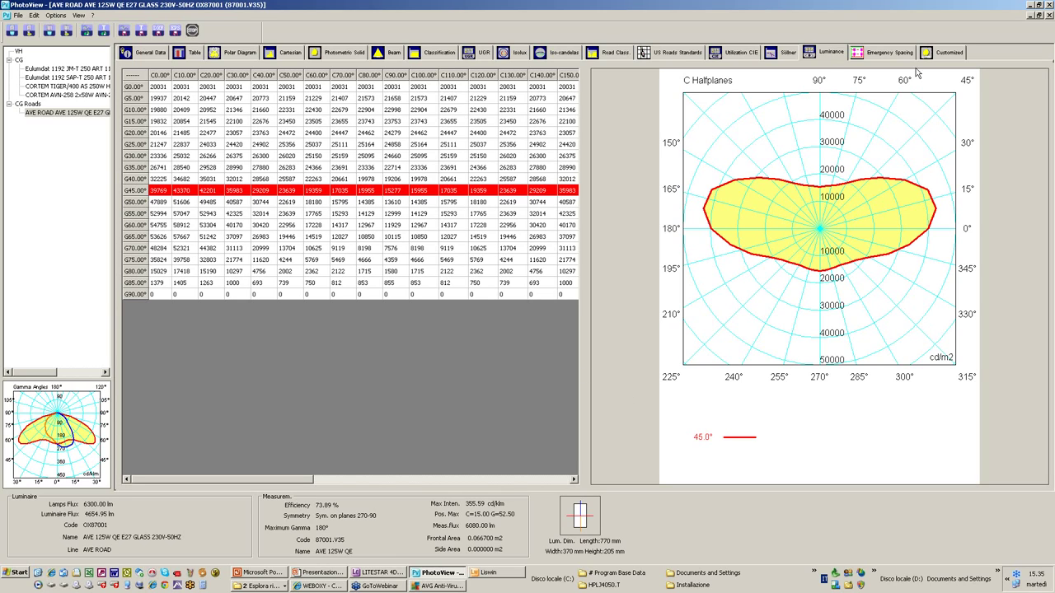
{"action": "left_click", "coordinate": [881, 53]}
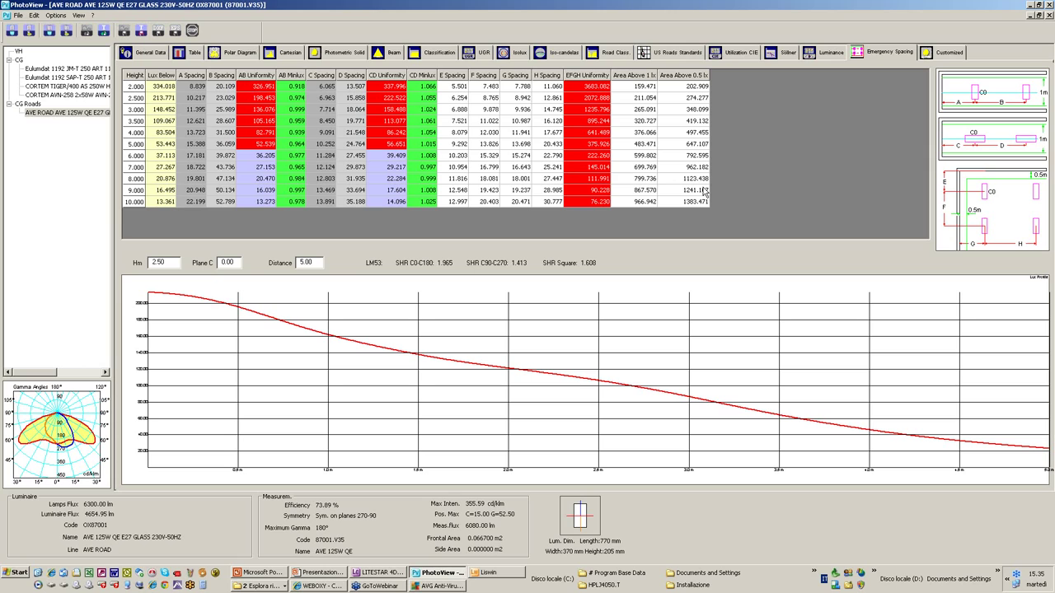
{"action": "left_click", "coordinate": [239, 53]}
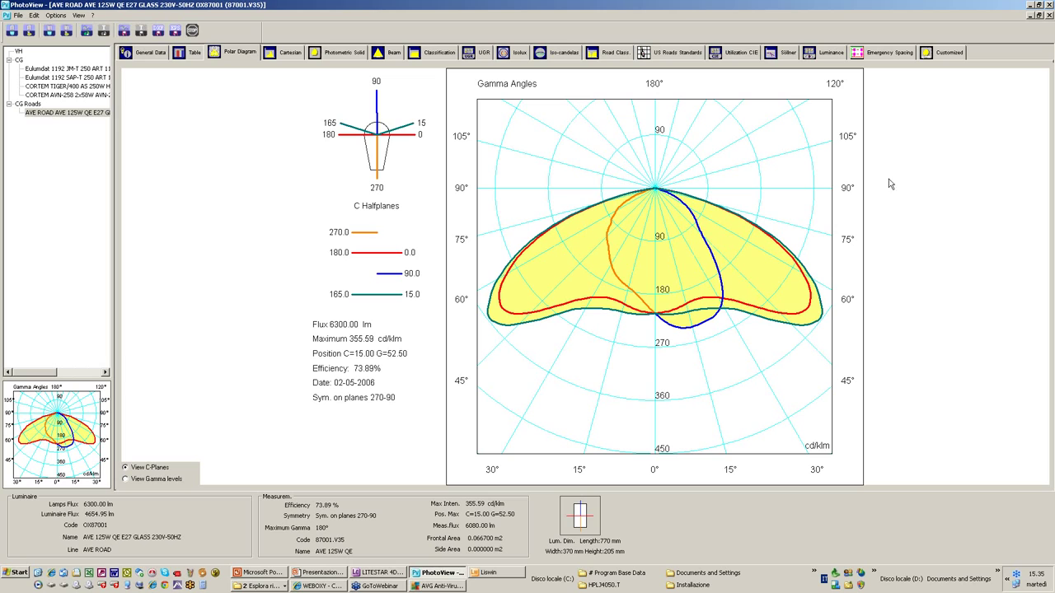
{"action": "left_click", "coordinate": [475, 55]}
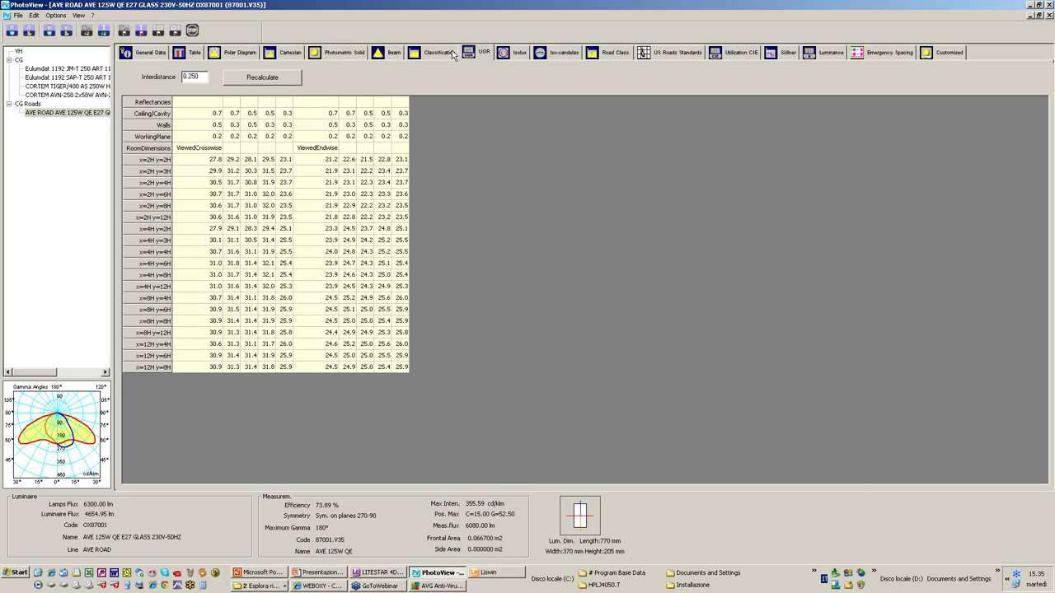
Save the polar diagram in Documenti as a bitmap (*.BMP) image named OX87001 (Polar Diagram)
{"action": "left_click", "coordinate": [223, 56]}
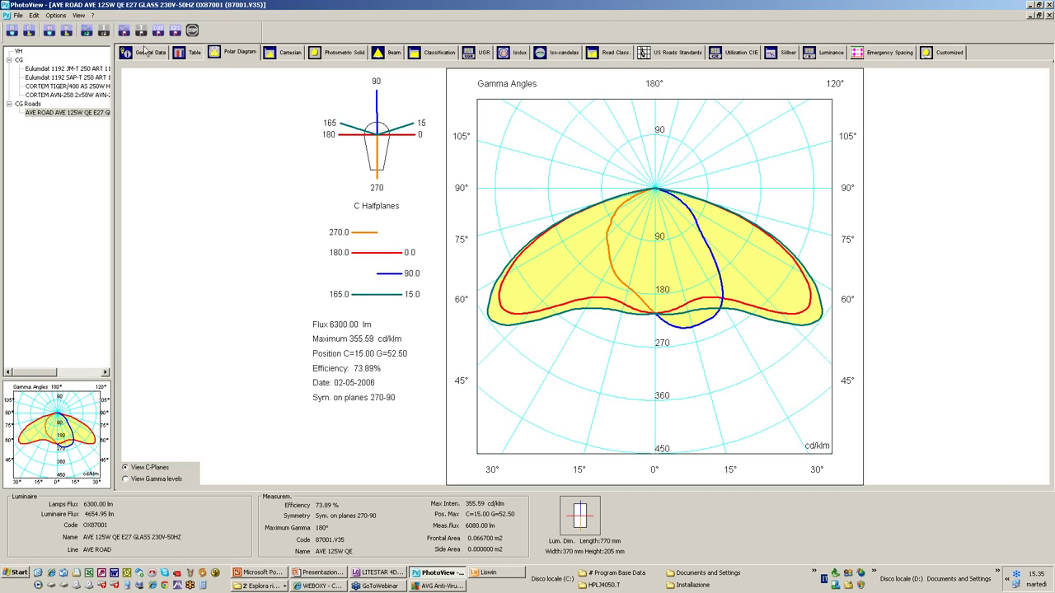
{"action": "left_click", "coordinate": [18, 15]}
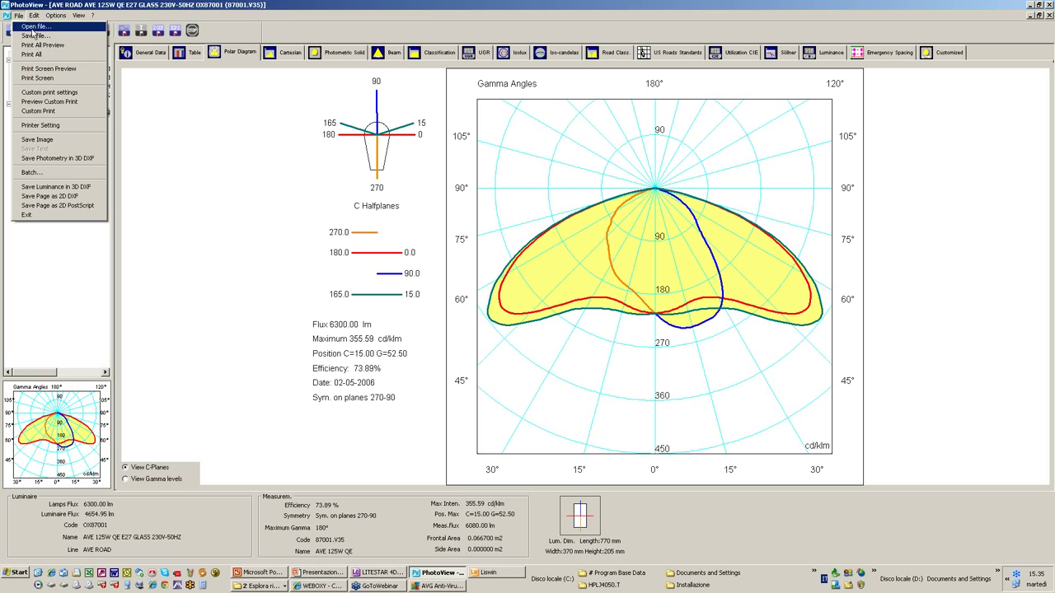
{"action": "left_click", "coordinate": [36, 140]}
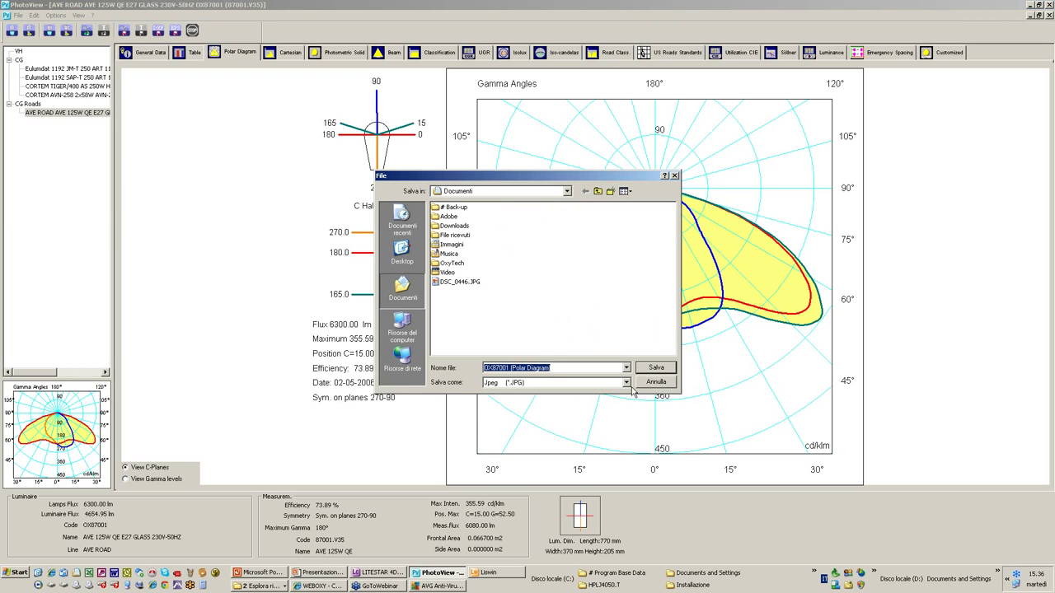
{"action": "left_click", "coordinate": [626, 383]}
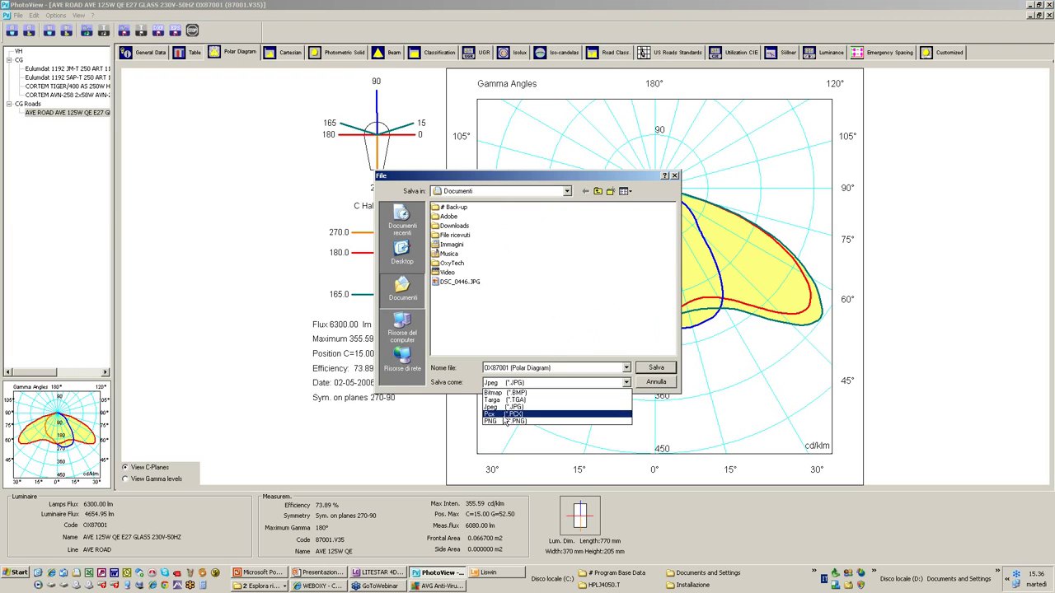
{"action": "left_click", "coordinate": [502, 393]}
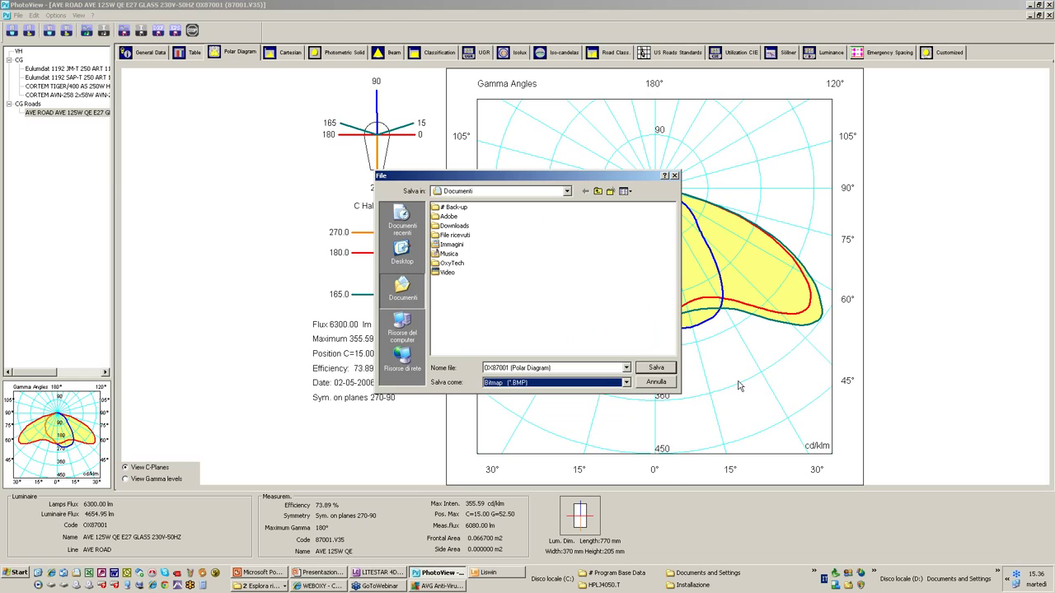
{"action": "left_click", "coordinate": [650, 367]}
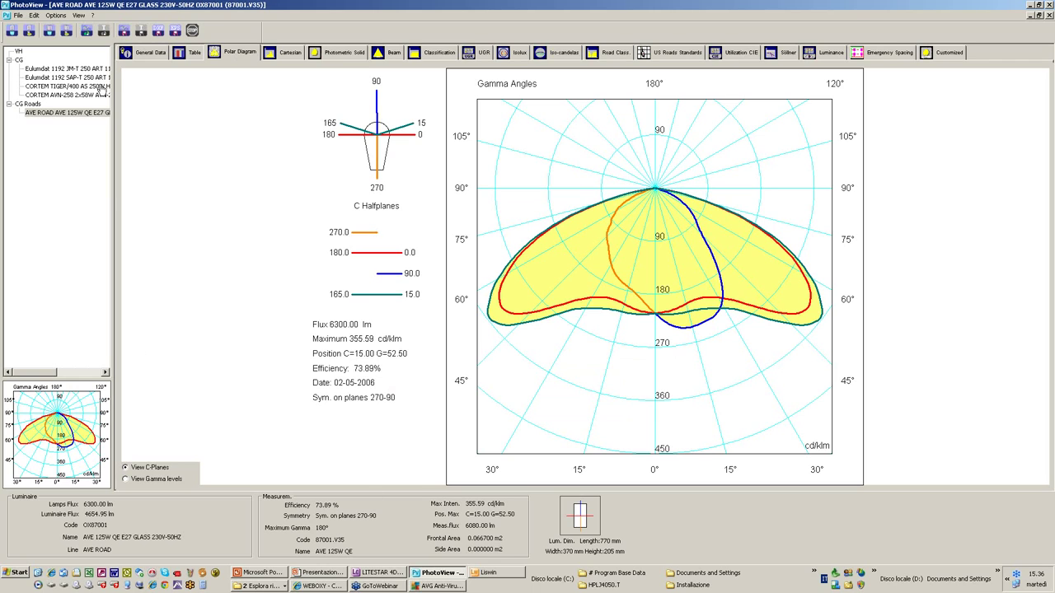
Display the photometric solid of the AVE ROAD luminaire and rotate it to inspect its shape from different angles
{"action": "left_click", "coordinate": [18, 15]}
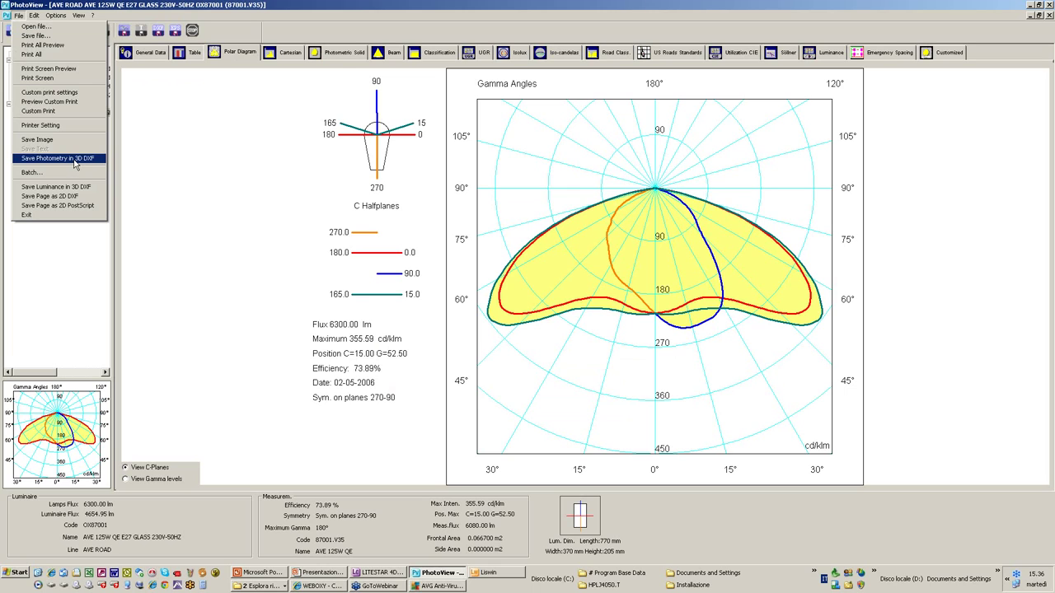
{"action": "left_click", "coordinate": [342, 55]}
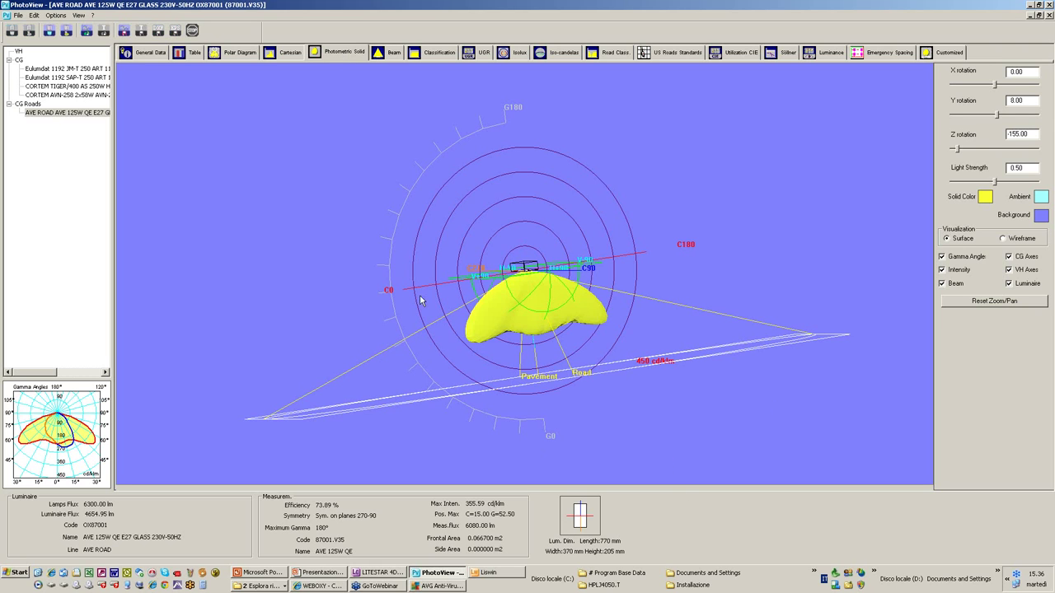
{"action": "left_click_drag", "start_coordinate": [406, 346], "coordinate": [524, 268]}
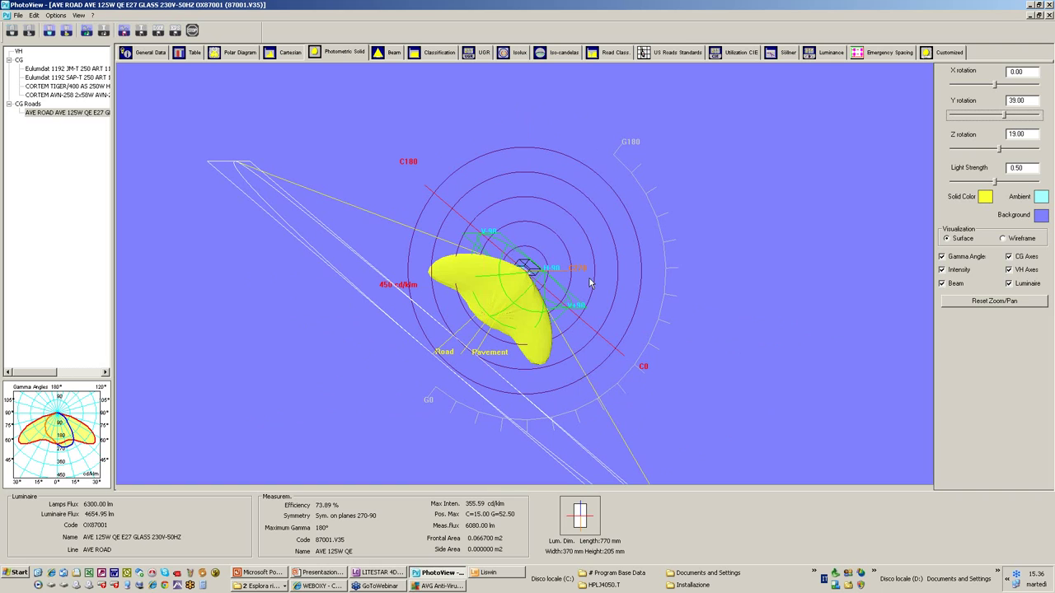
{"action": "left_click_drag", "start_coordinate": [471, 297], "coordinate": [531, 350]}
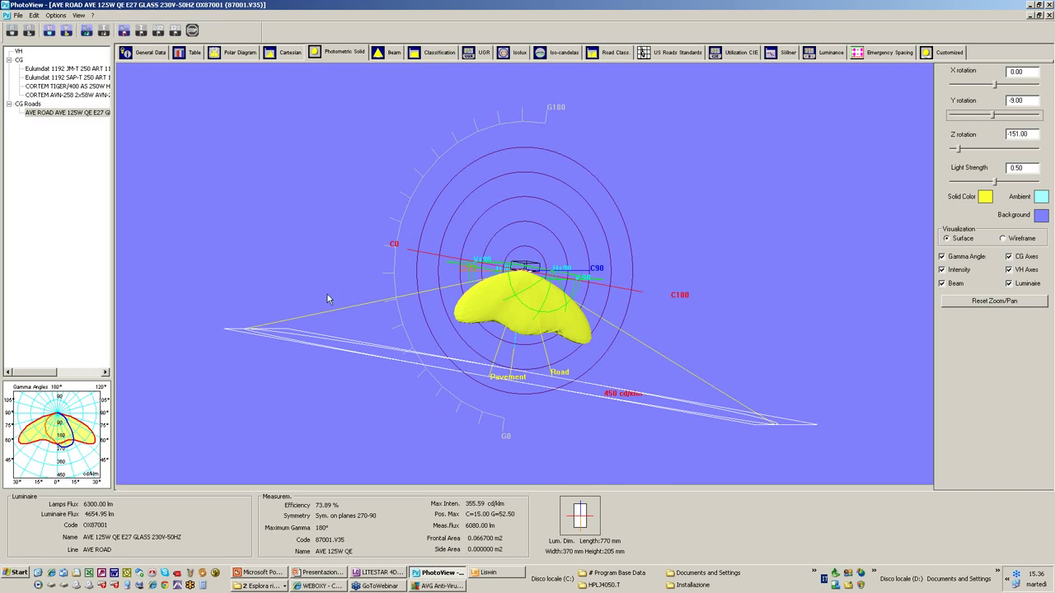
{"action": "left_click", "coordinate": [17, 15]}
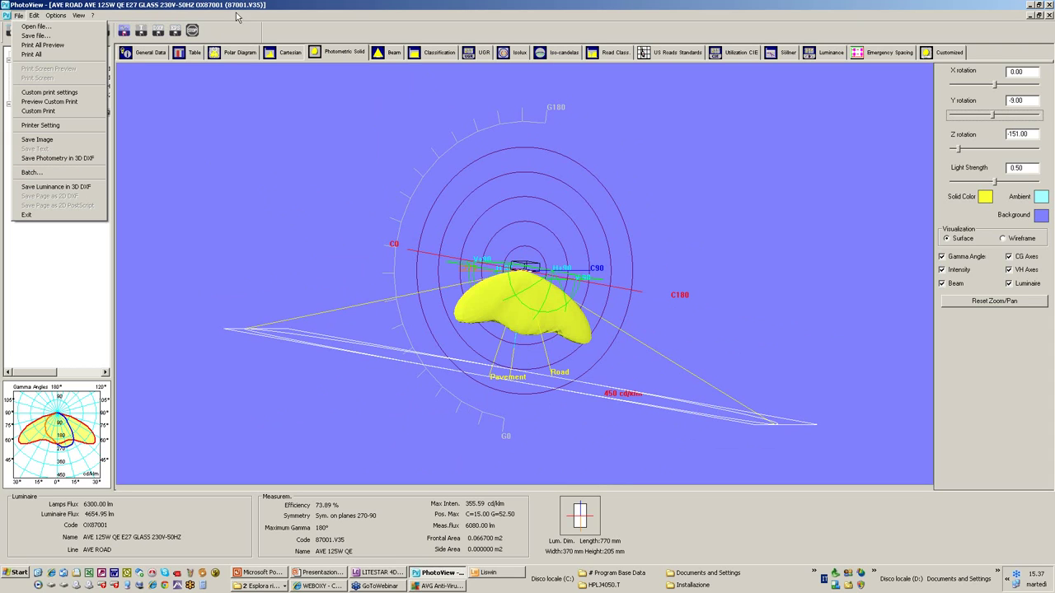
Save the polar diagram page as 2D PostScript in Documenti, in Encapsulated Postscript (*.EPS) format, named OX87001 (Polar Diagram)
{"action": "left_click", "coordinate": [229, 56]}
{"action": "left_click", "coordinate": [17, 14]}
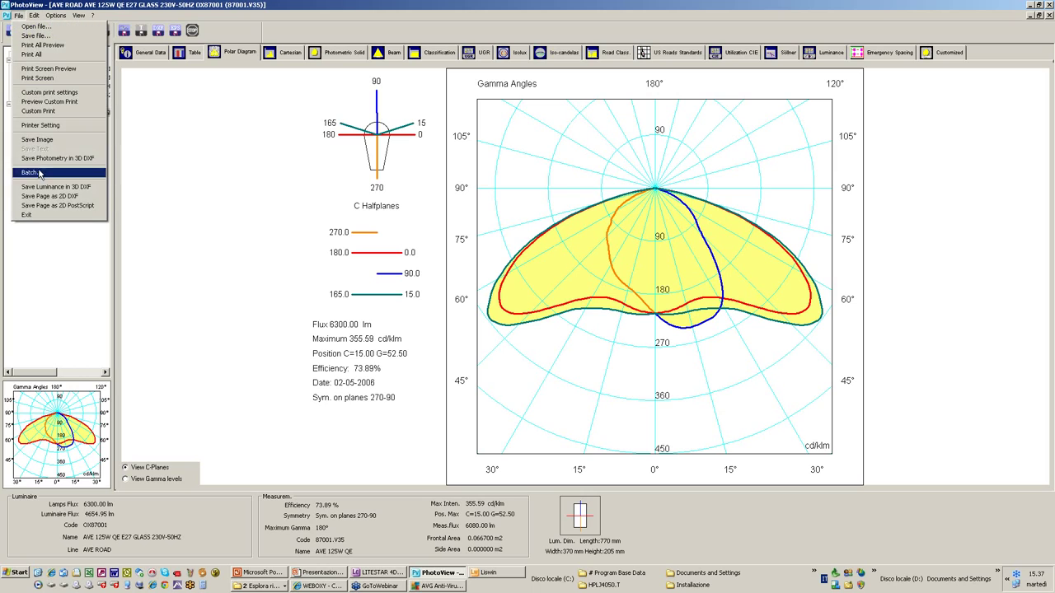
{"action": "left_click", "coordinate": [81, 206]}
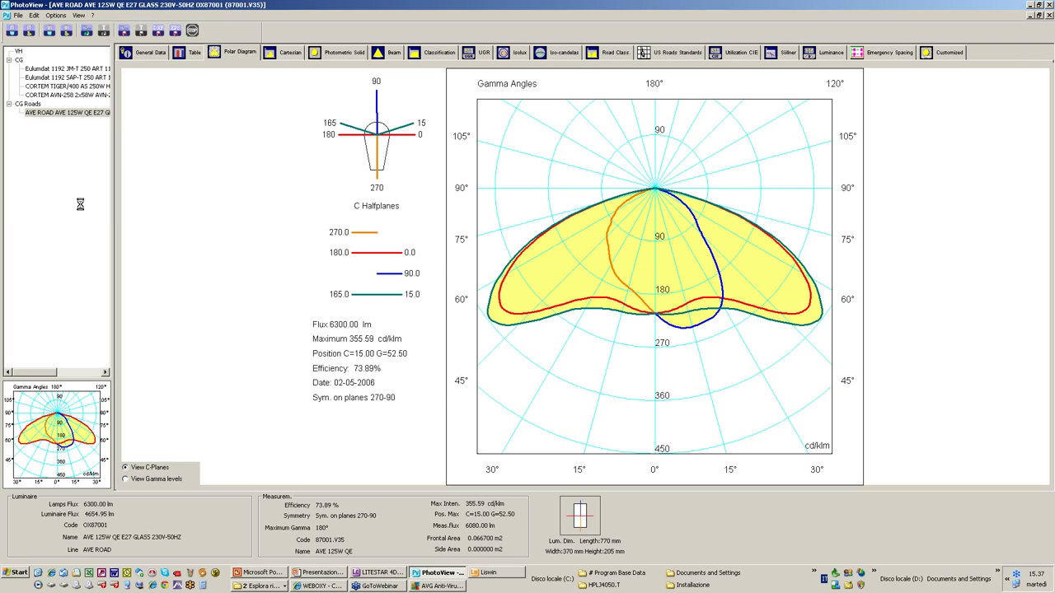
{"action": "left_click_drag", "start_coordinate": [536, 177], "coordinate": [305, 146]}
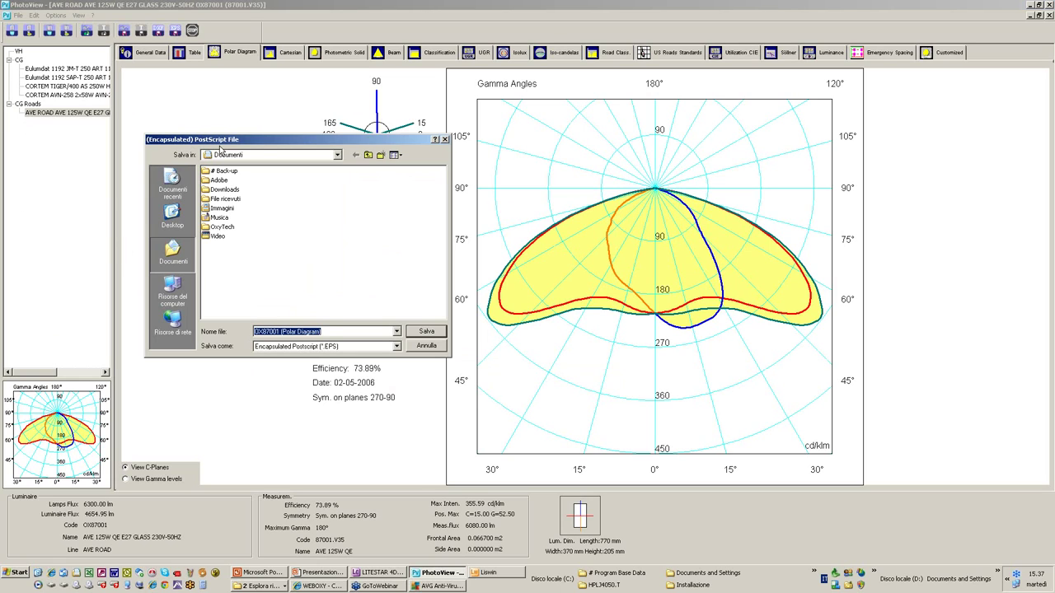
{"action": "left_click", "coordinate": [396, 350]}
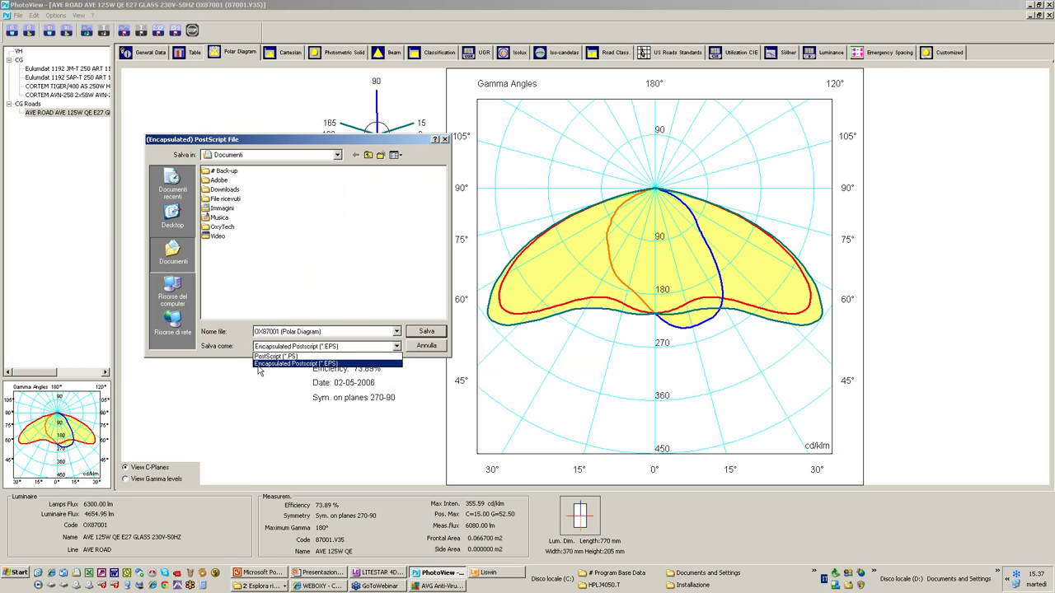
{"action": "left_click", "coordinate": [329, 363]}
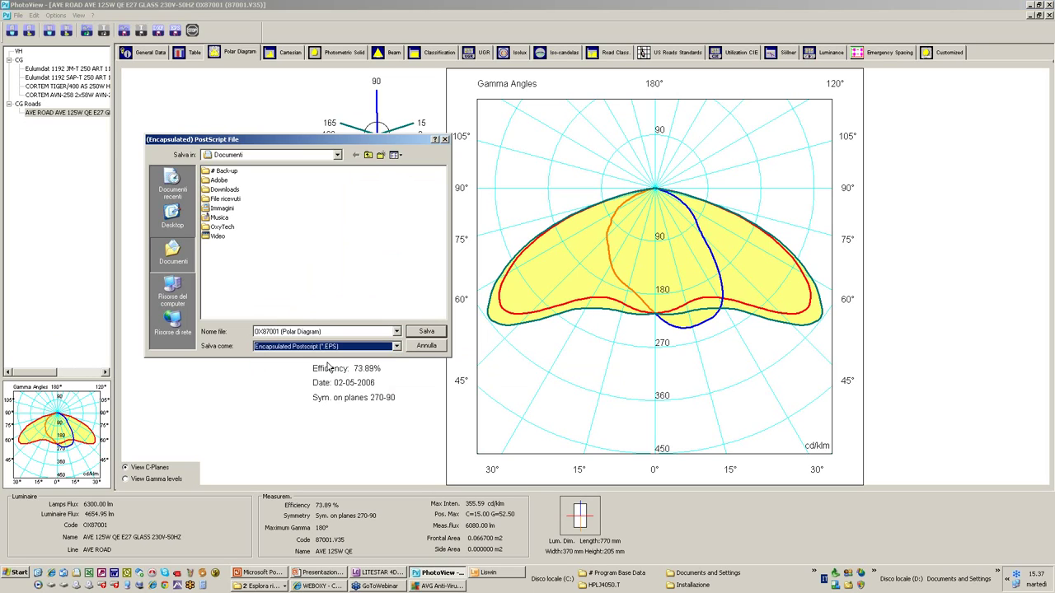
{"action": "left_click", "coordinate": [427, 331]}
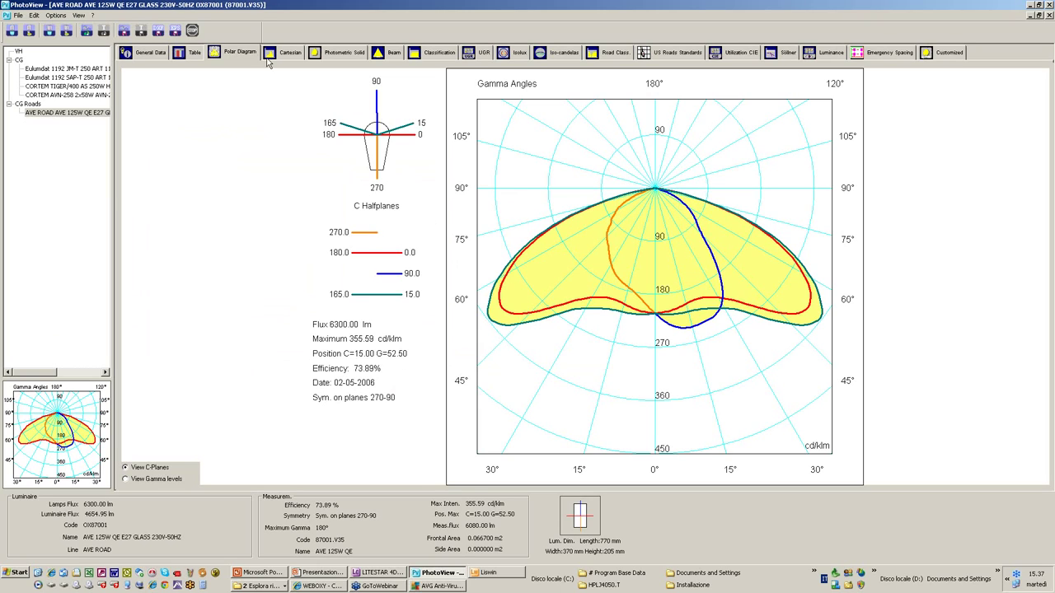
Save the UGR table as a text file (*.TXT) named OX87001 (UGR) in Documenti
{"action": "left_click", "coordinate": [18, 17]}
{"action": "mouse_move", "coordinate": [92, 14]}
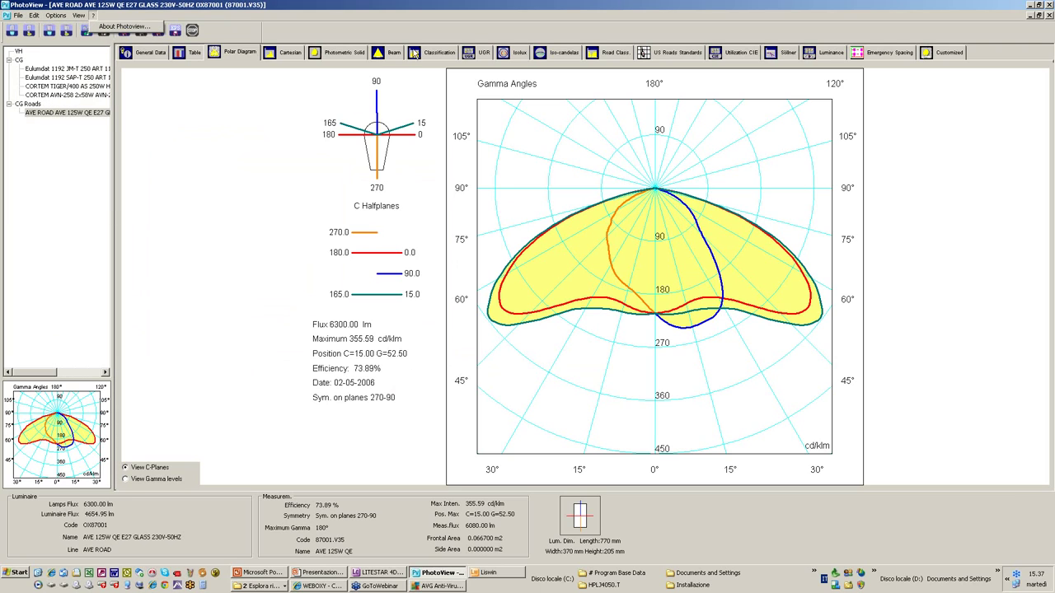
{"action": "left_click", "coordinate": [461, 54]}
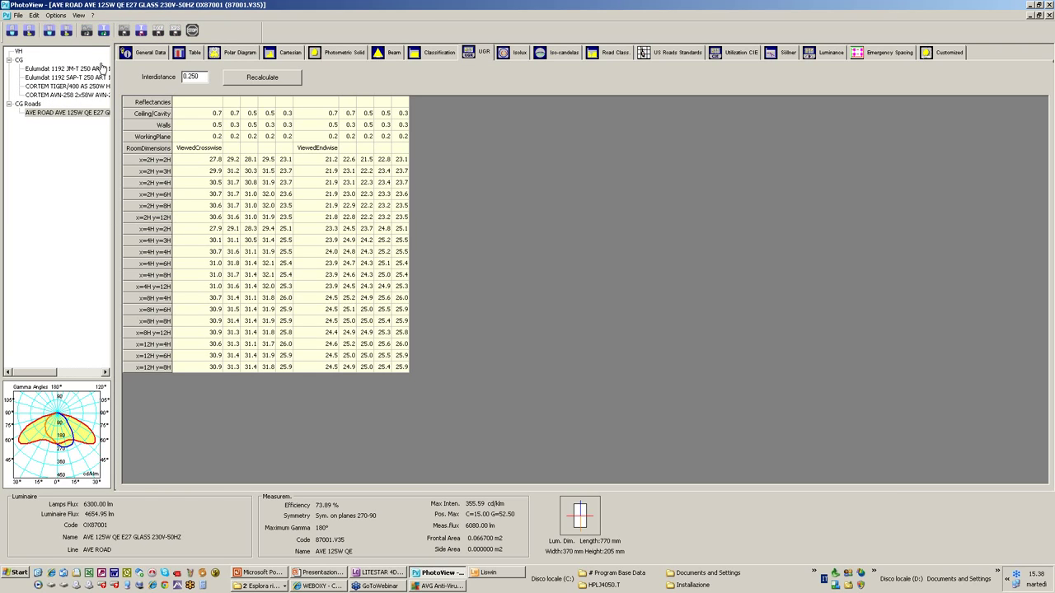
{"action": "left_click", "coordinate": [18, 17]}
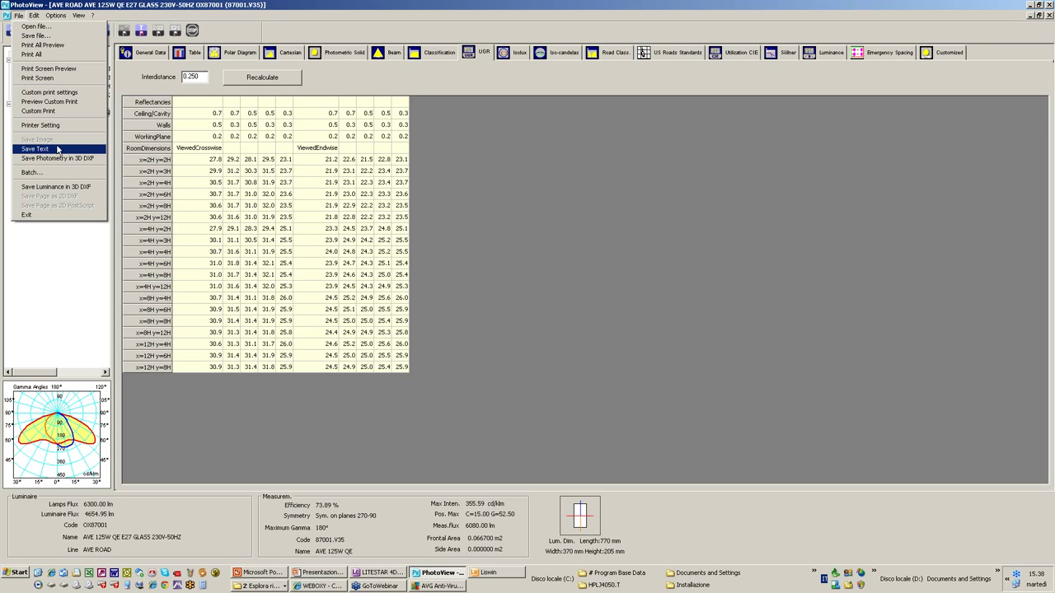
{"action": "left_click", "coordinate": [57, 149]}
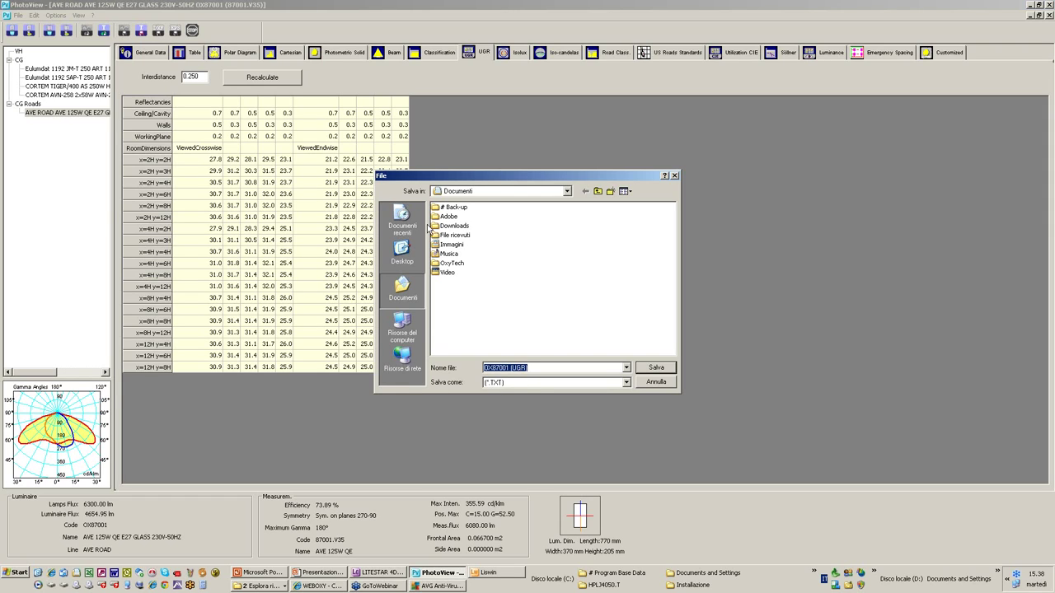
{"action": "left_click", "coordinate": [668, 371]}
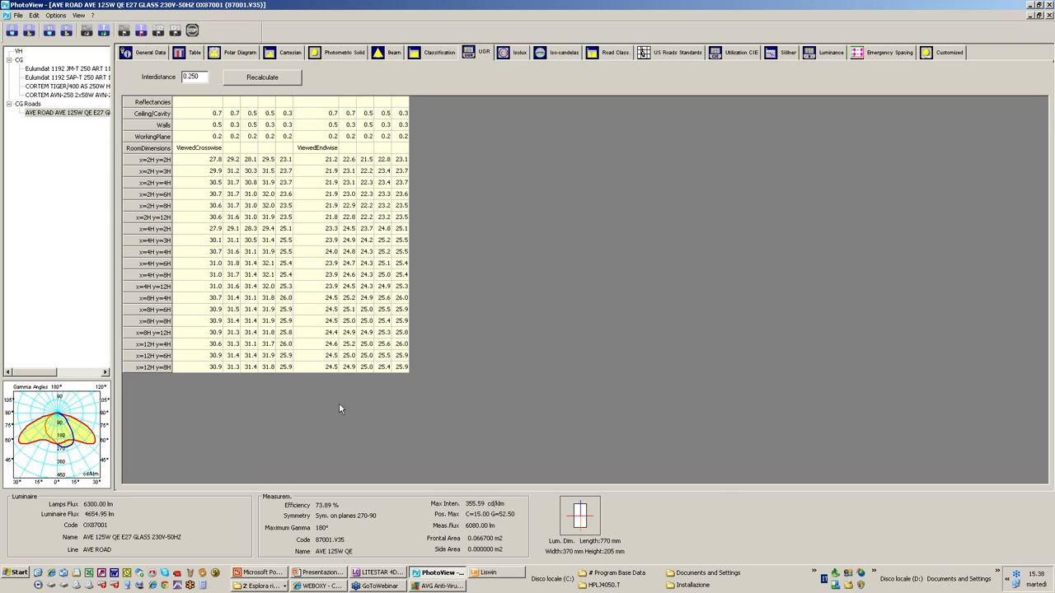
Open the batch options and run Photowin (FDB) from them, arranging both windows side by side
{"action": "left_click", "coordinate": [56, 16]}
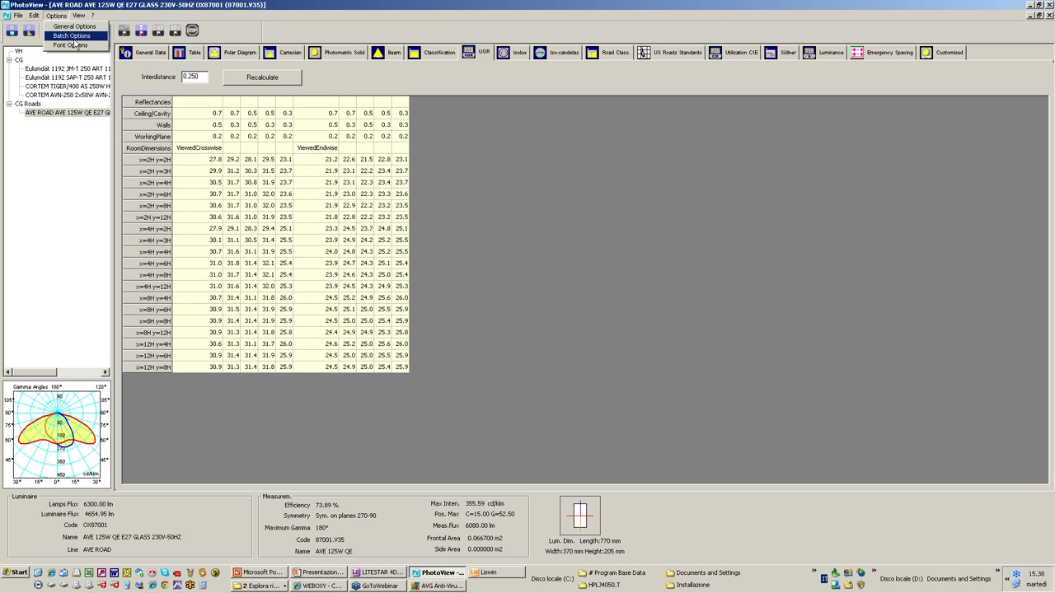
{"action": "left_click", "coordinate": [72, 36]}
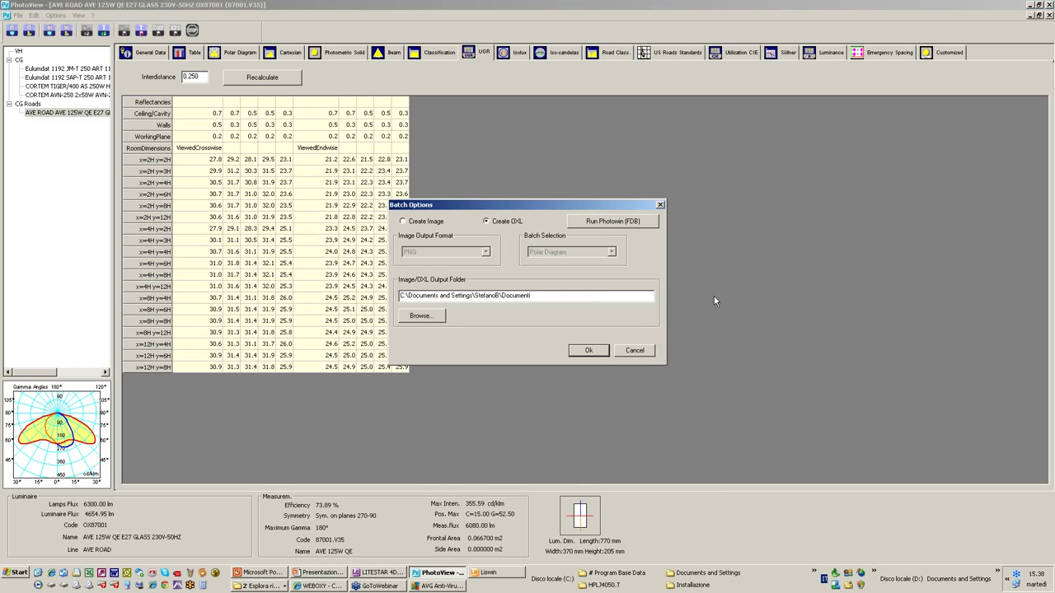
{"action": "left_click_drag", "start_coordinate": [462, 200], "coordinate": [508, 219]}
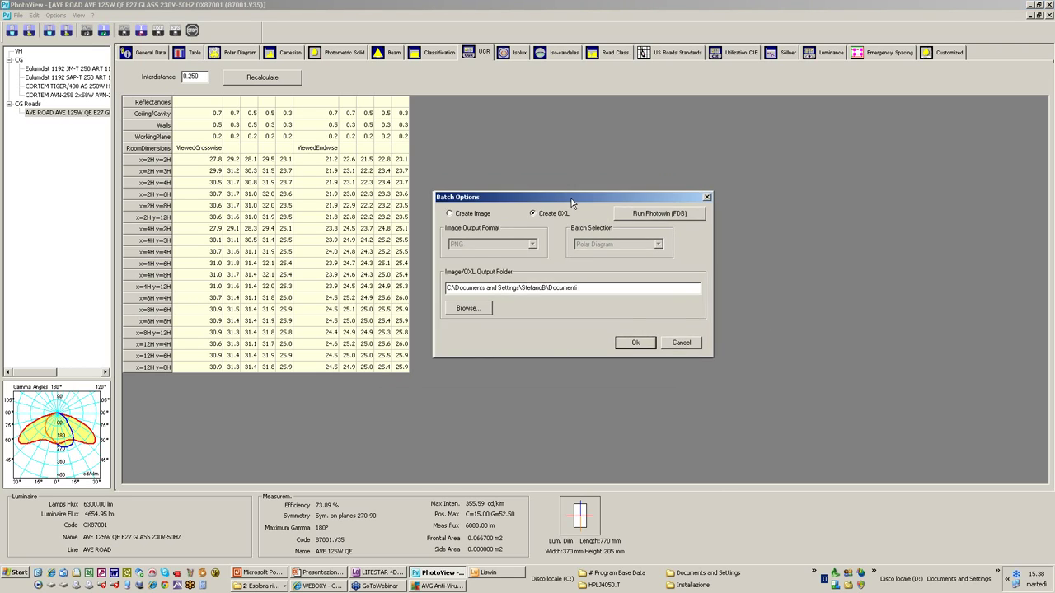
{"action": "left_click_drag", "start_coordinate": [574, 228], "coordinate": [555, 219]}
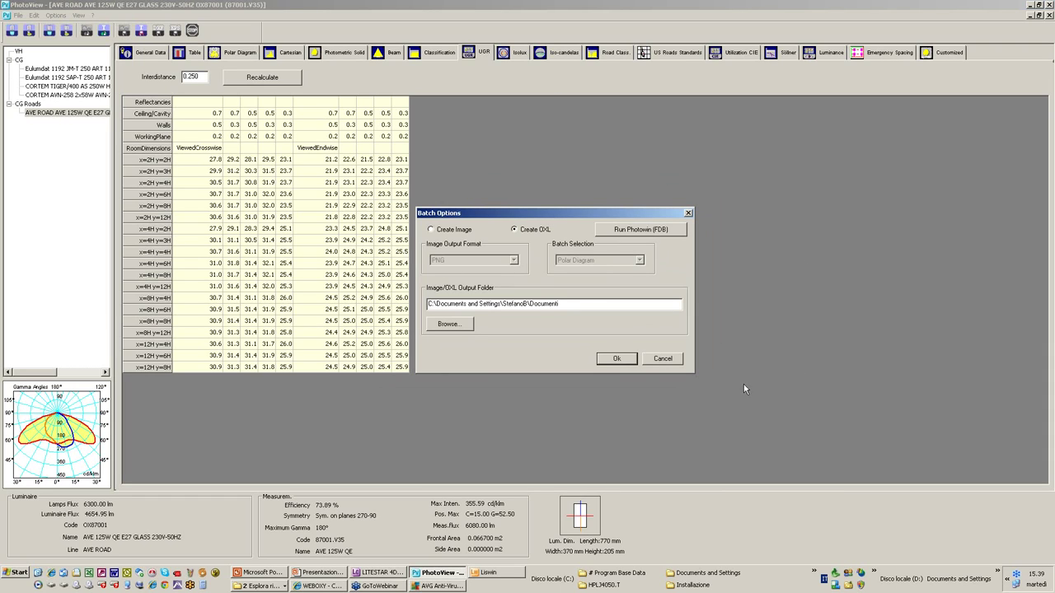
{"action": "left_click_drag", "start_coordinate": [546, 214], "coordinate": [598, 154]}
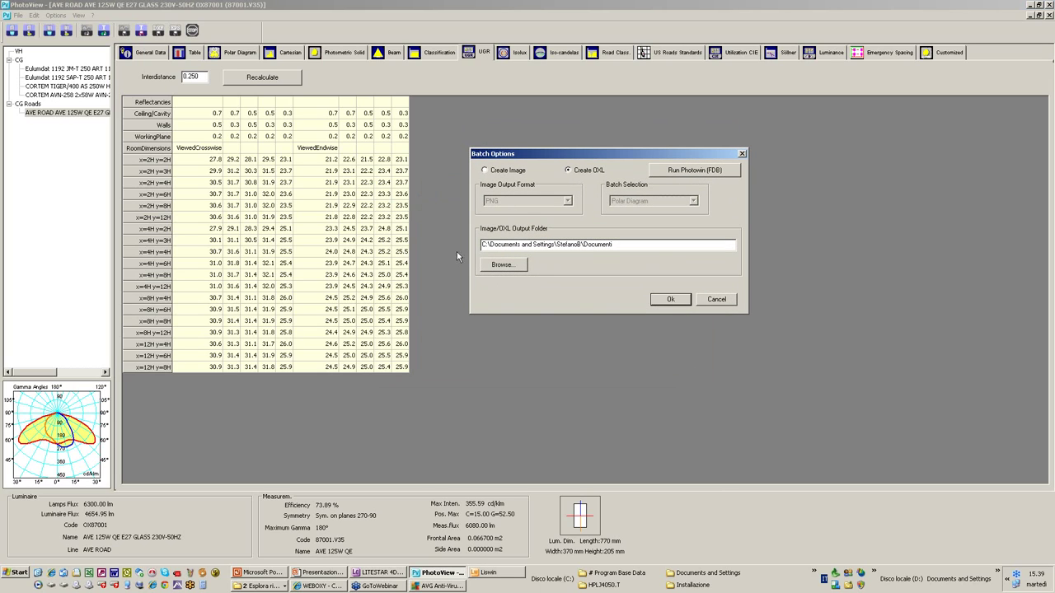
{"action": "left_click", "coordinate": [695, 170]}
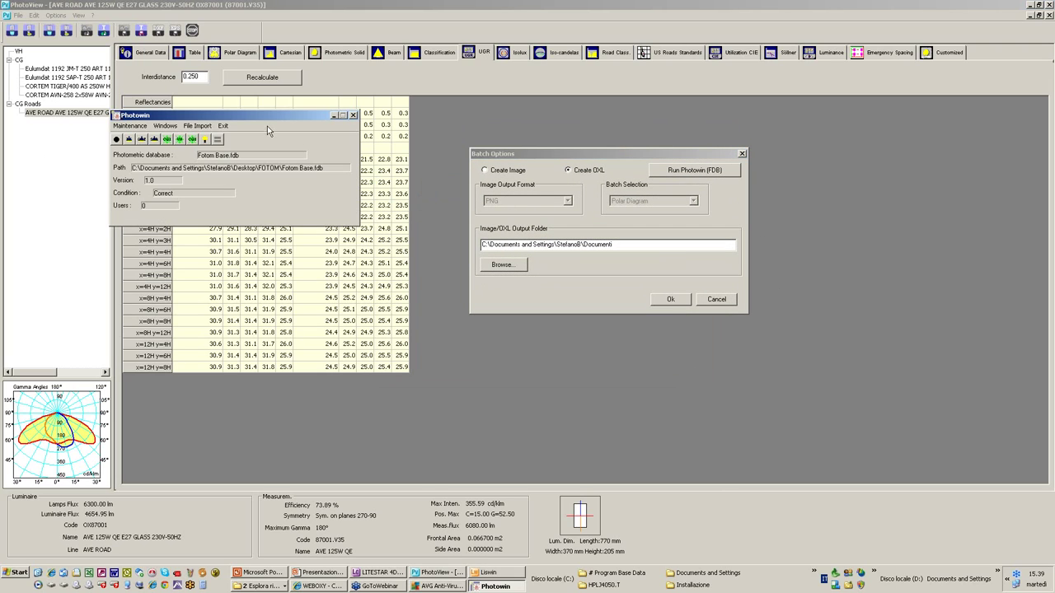
{"action": "left_click_drag", "start_coordinate": [237, 117], "coordinate": [344, 155]}
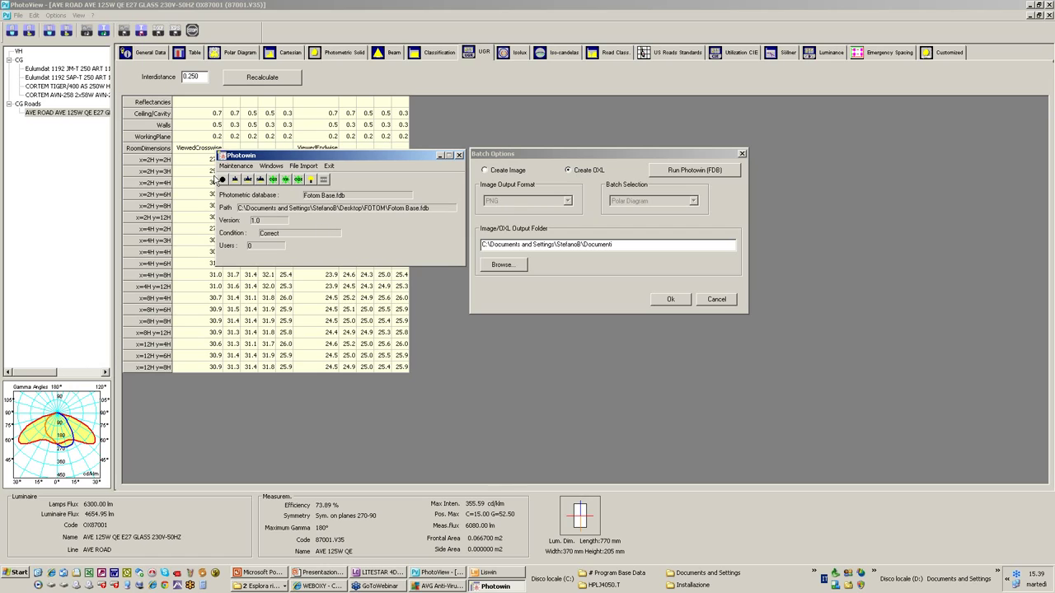
Open the photometric file's luminaires and select the GOCCIA I-Dea family under General as the batch candidate
{"action": "left_click", "coordinate": [222, 179]}
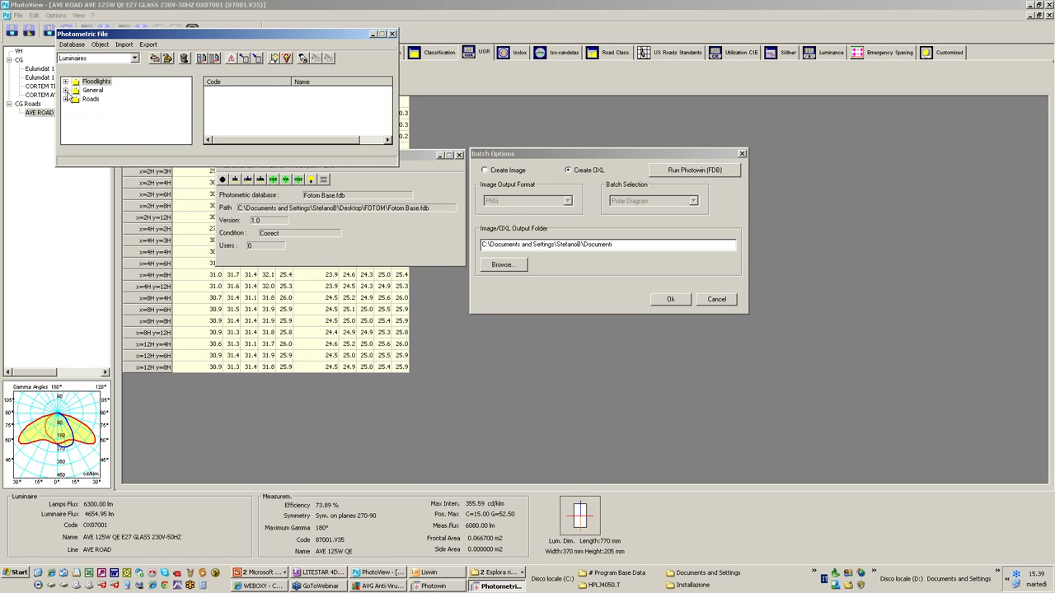
{"action": "double_click", "coordinate": [71, 94]}
{"action": "scroll", "coordinate": [109, 103], "scroll_direction": "down", "scroll_amount": 10}
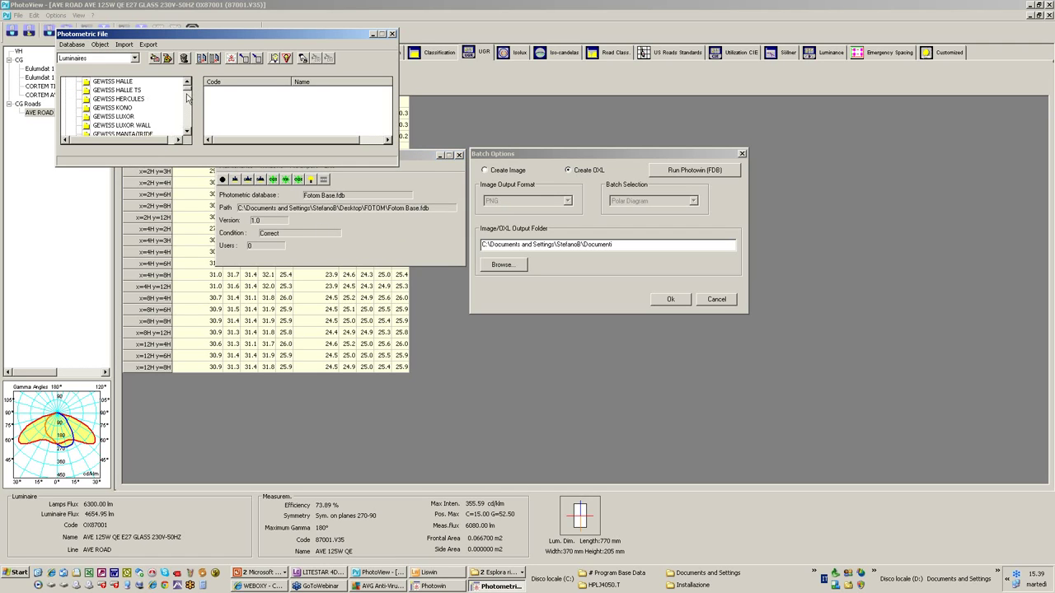
{"action": "left_click", "coordinate": [110, 100]}
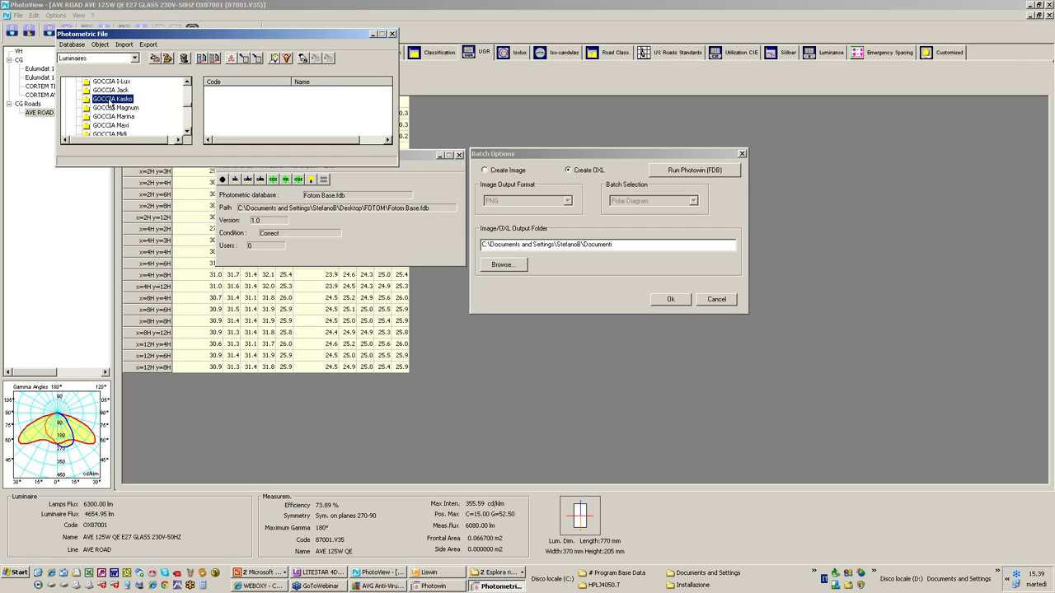
{"action": "left_click", "coordinate": [120, 90]}
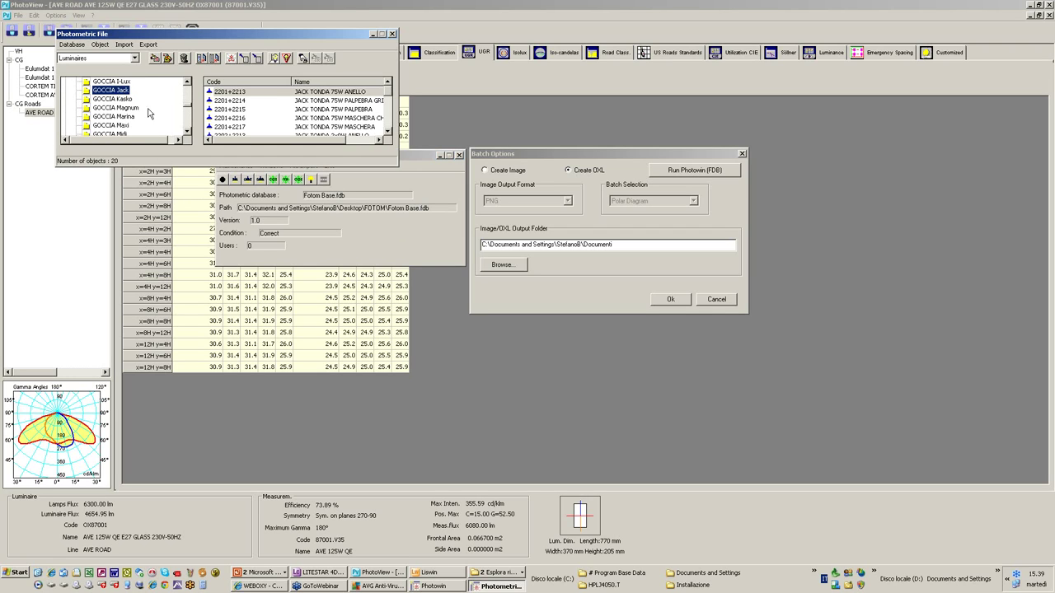
{"action": "left_click", "coordinate": [188, 83]}
{"action": "left_click", "coordinate": [188, 82]}
{"action": "left_click", "coordinate": [188, 83]}
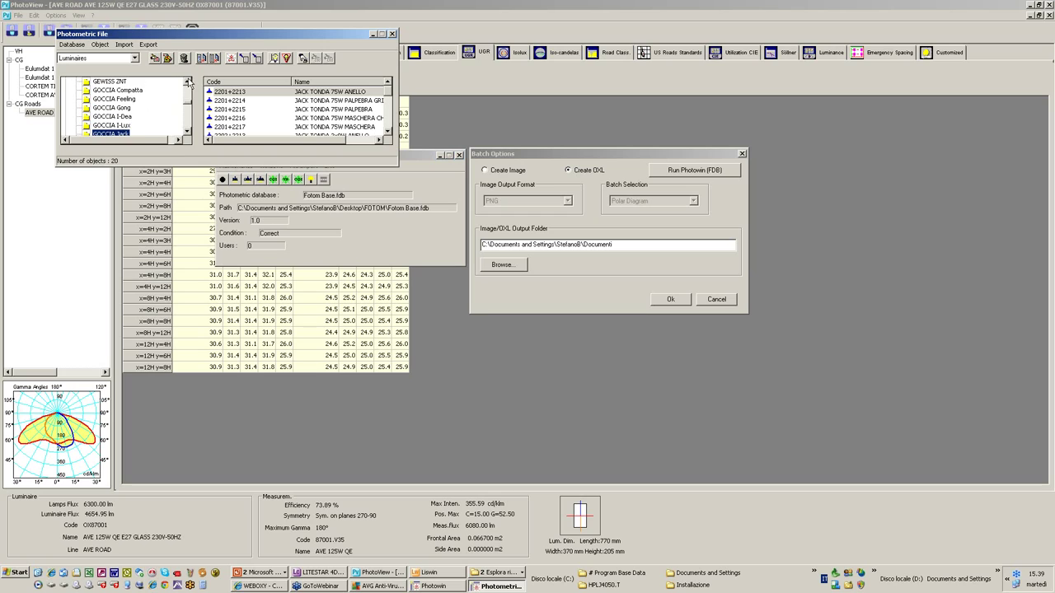
{"action": "left_click", "coordinate": [120, 117]}
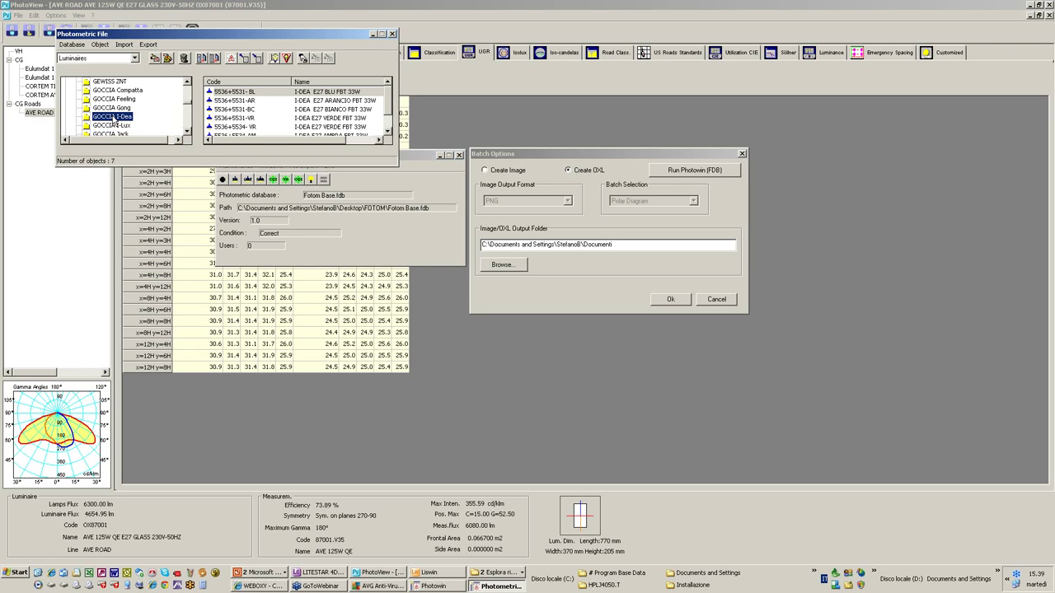
{"action": "right_click", "coordinate": [126, 118]}
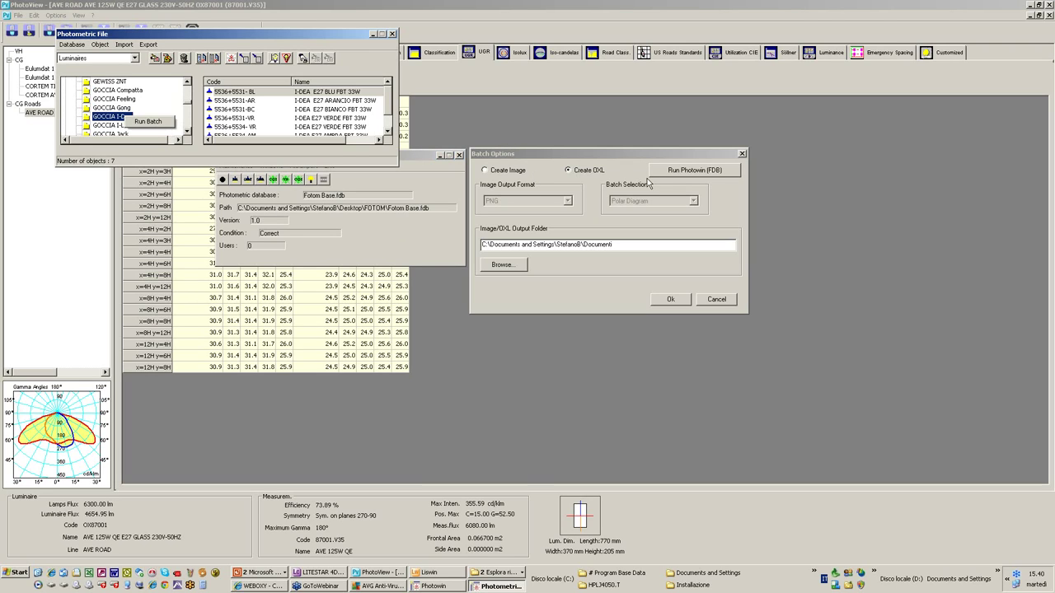
Switch the batch to Create Image, check the image formats and the GOCCIA I-Dea family's Run Batch command, and close both windows
{"action": "left_click", "coordinate": [486, 171]}
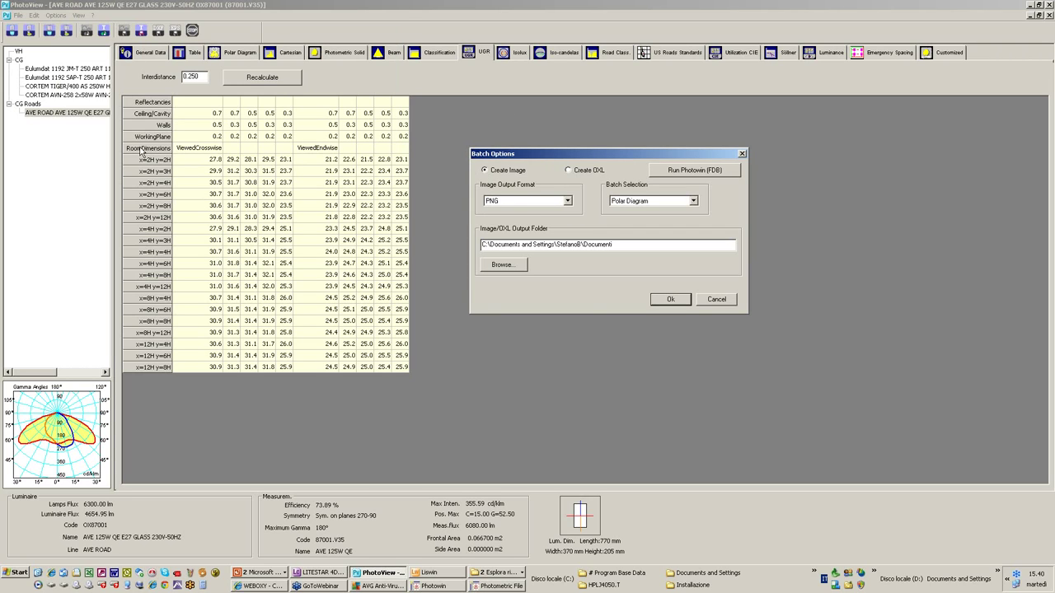
{"action": "left_click", "coordinate": [503, 586]}
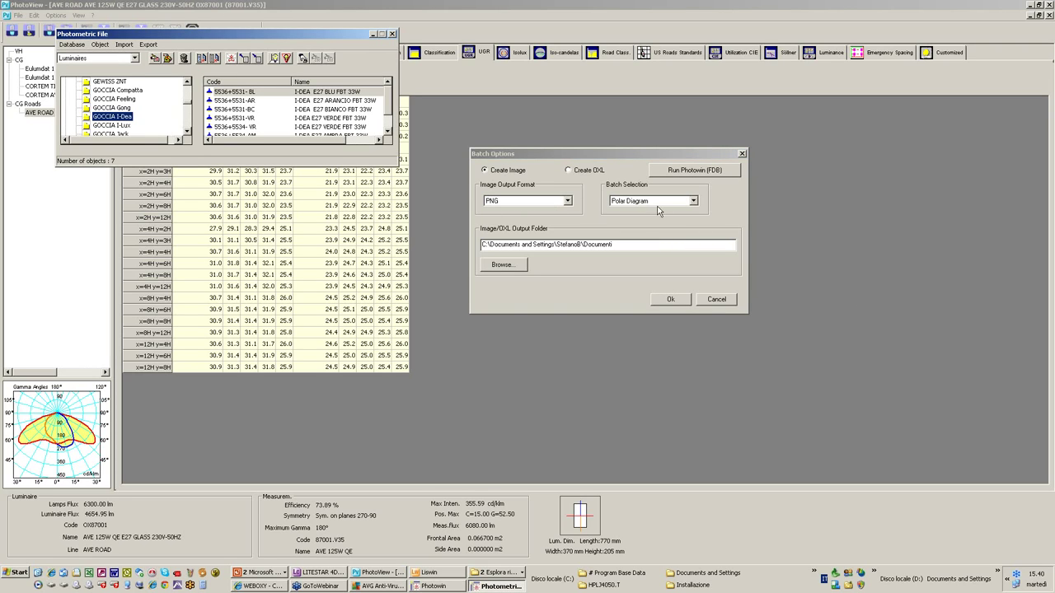
{"action": "left_click", "coordinate": [567, 201]}
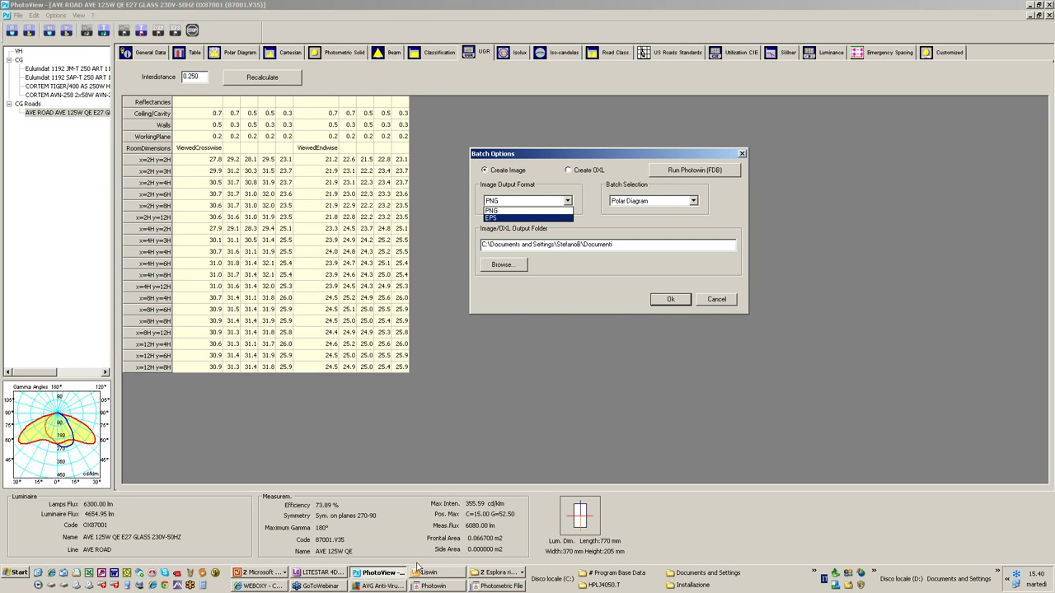
{"action": "left_click", "coordinate": [499, 585]}
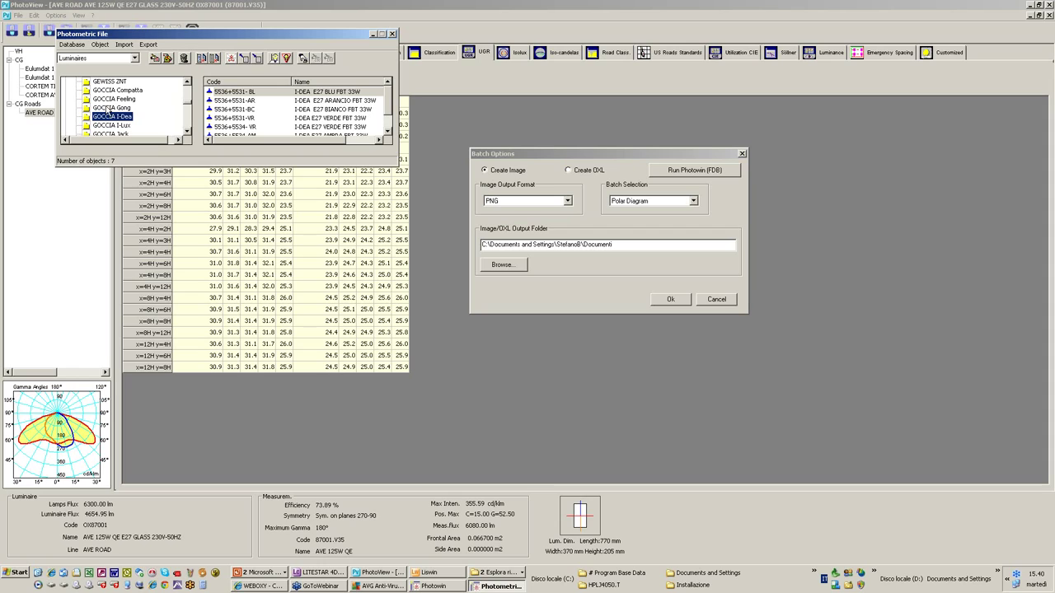
{"action": "right_click", "coordinate": [113, 115]}
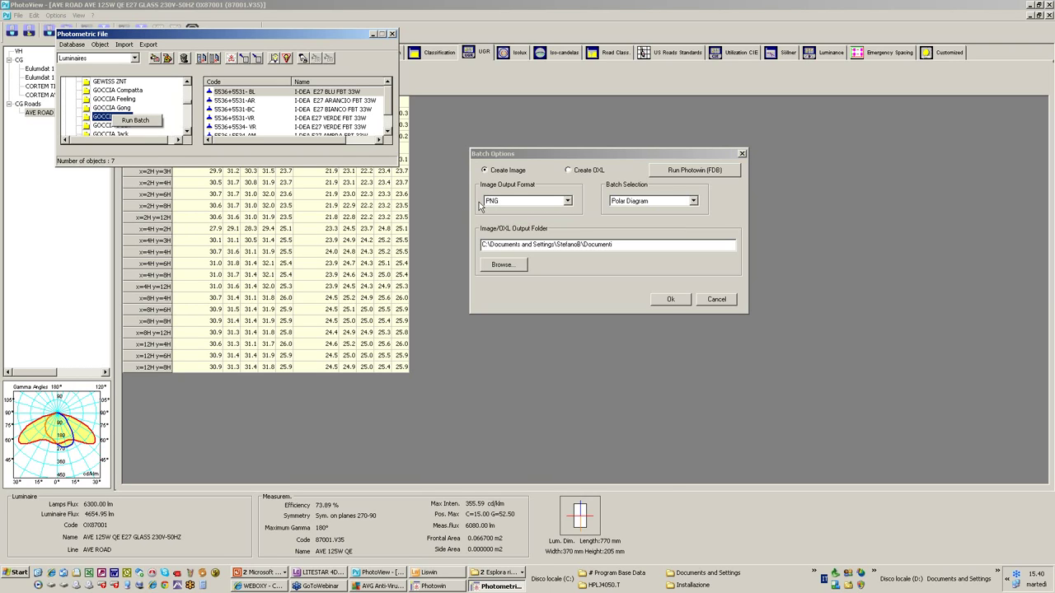
{"action": "left_click", "coordinate": [393, 35]}
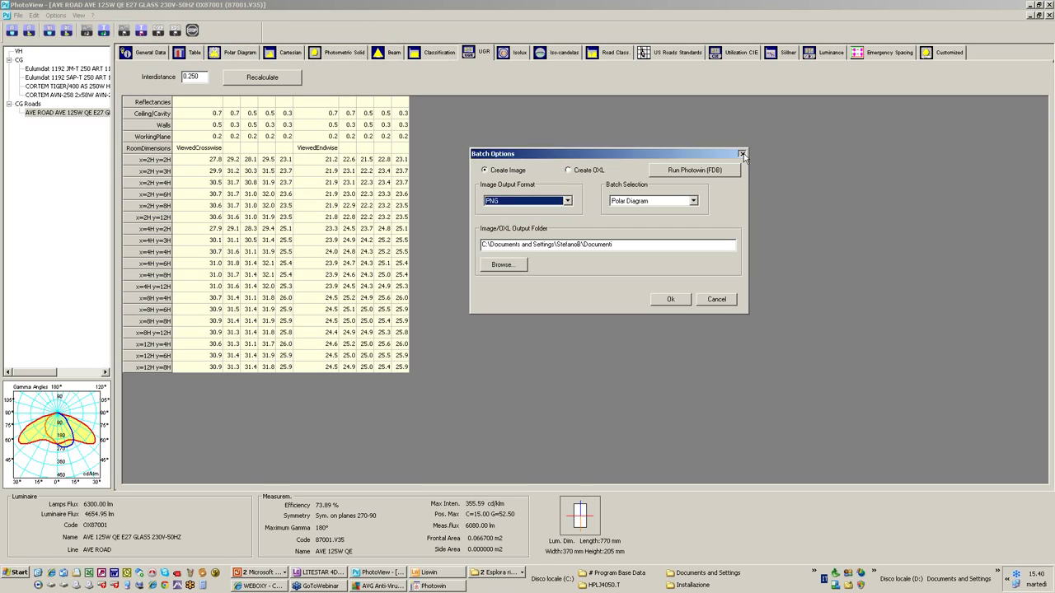
{"action": "left_click", "coordinate": [741, 153]}
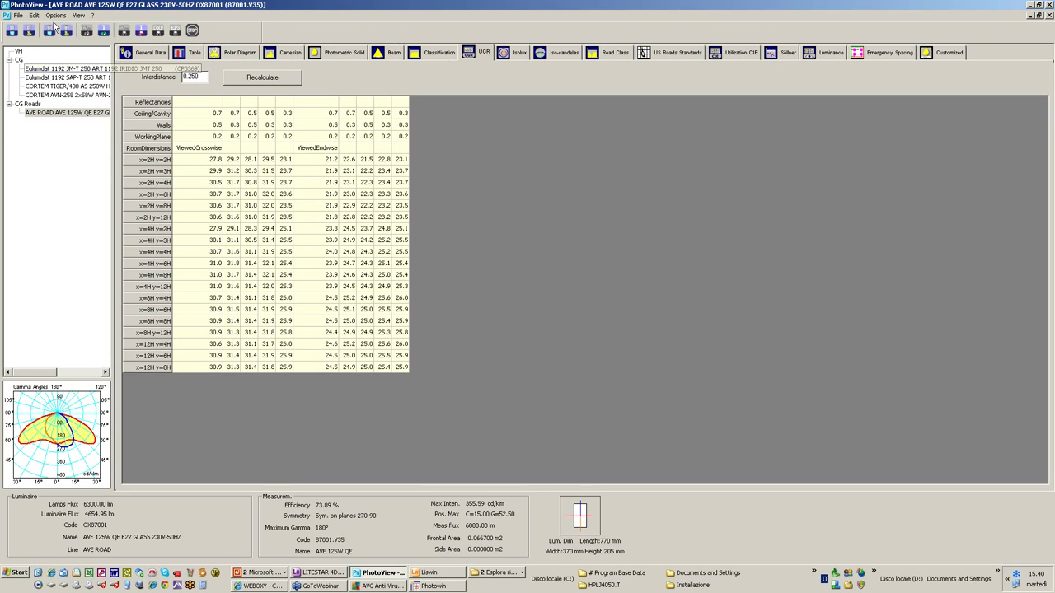
Review the file export commands and call up the Batch command again
{"action": "left_click", "coordinate": [18, 15]}
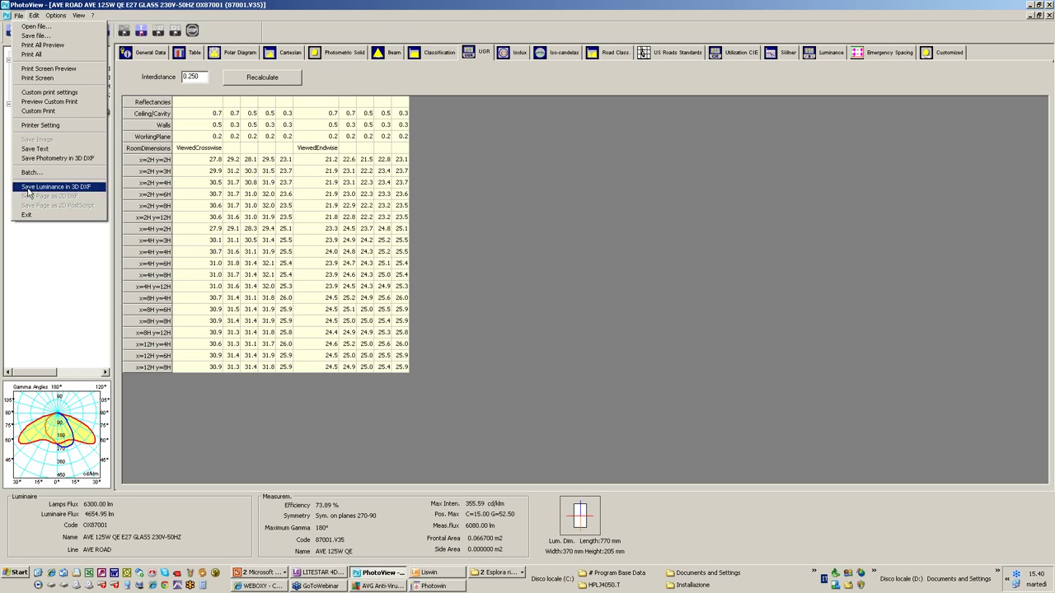
{"action": "left_click", "coordinate": [19, 16]}
{"action": "left_click", "coordinate": [19, 17]}
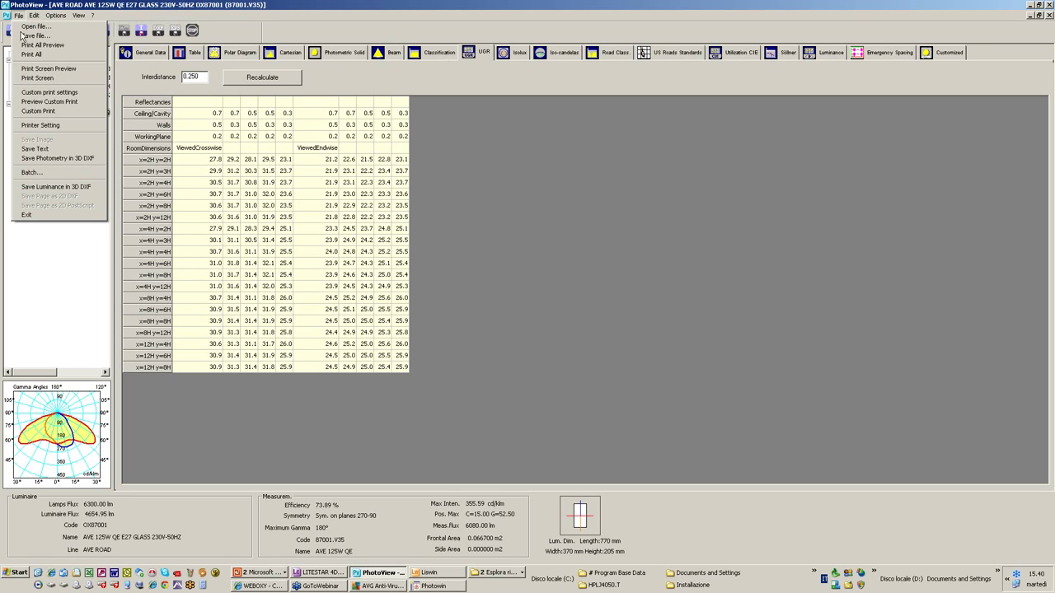
{"action": "left_click", "coordinate": [46, 175]}
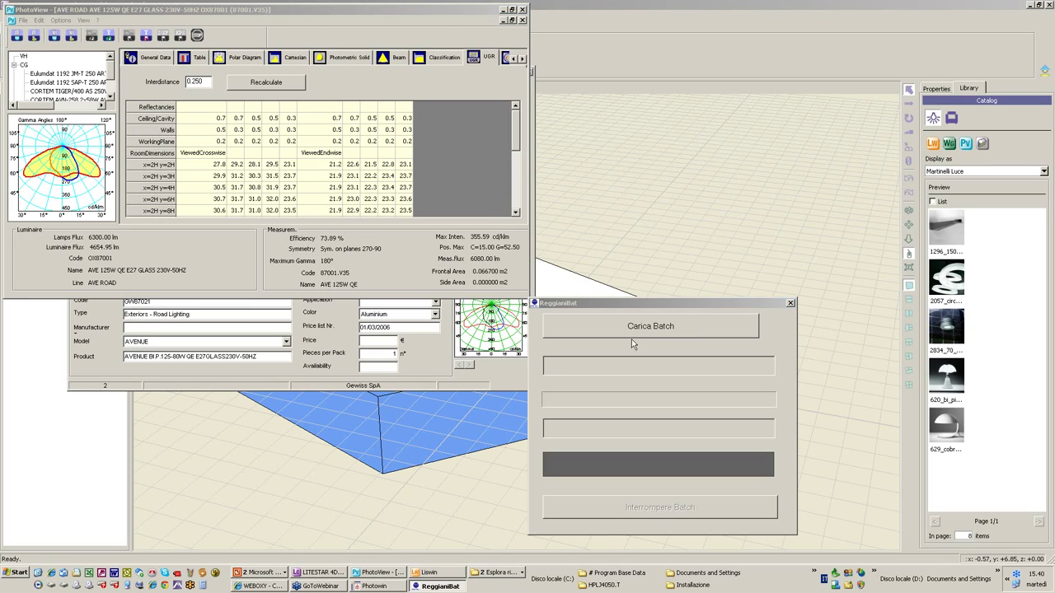
Start loading a batch file in ReggianiBat and select Test Batch.csv in the Reggiani folder
{"action": "left_click_drag", "start_coordinate": [623, 306], "coordinate": [599, 163]}
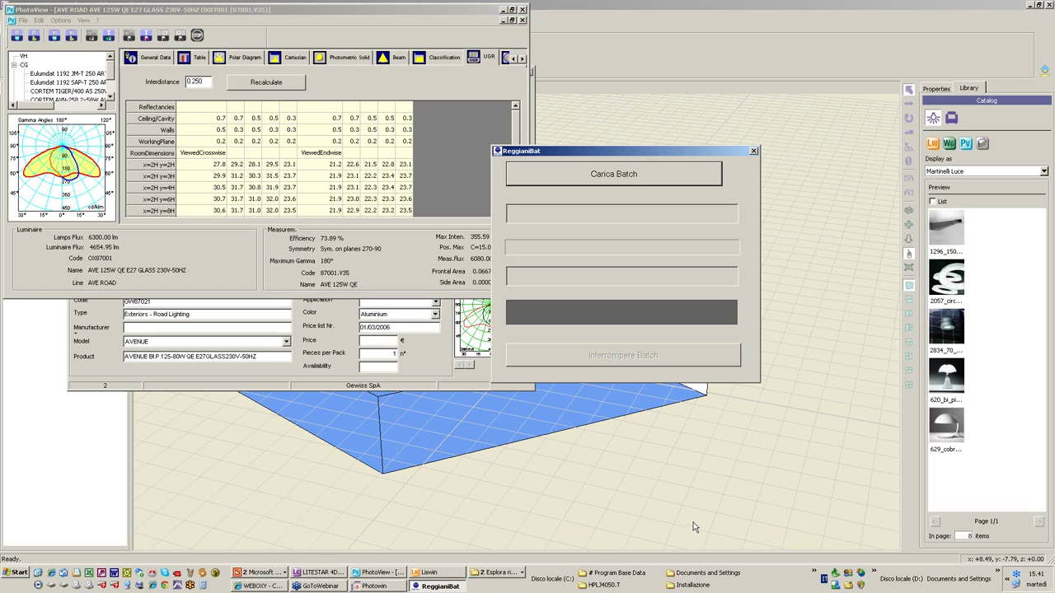
{"action": "left_click", "coordinate": [613, 177]}
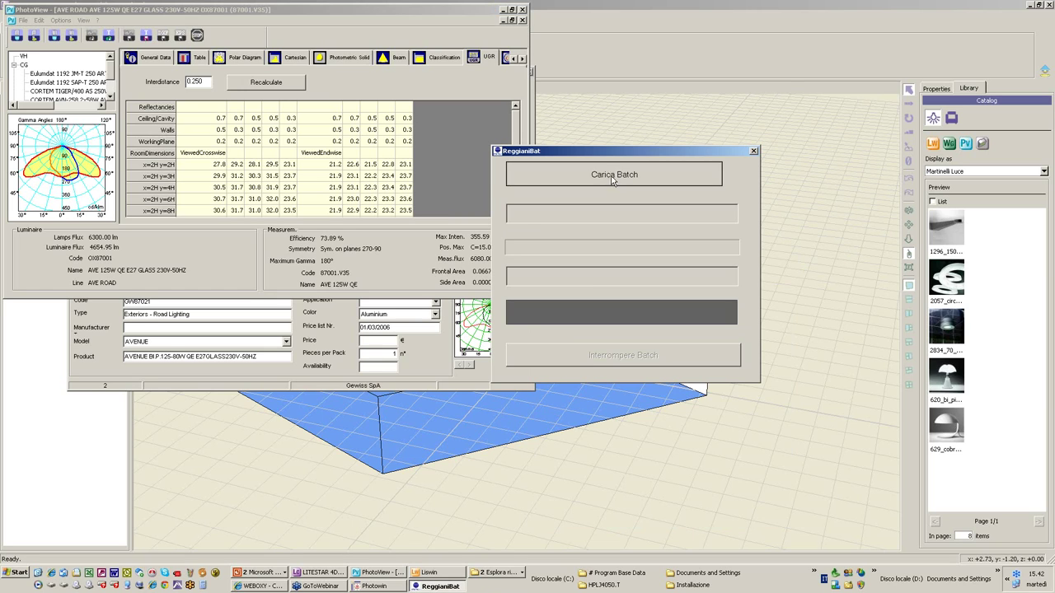
{"action": "left_click", "coordinate": [558, 209]}
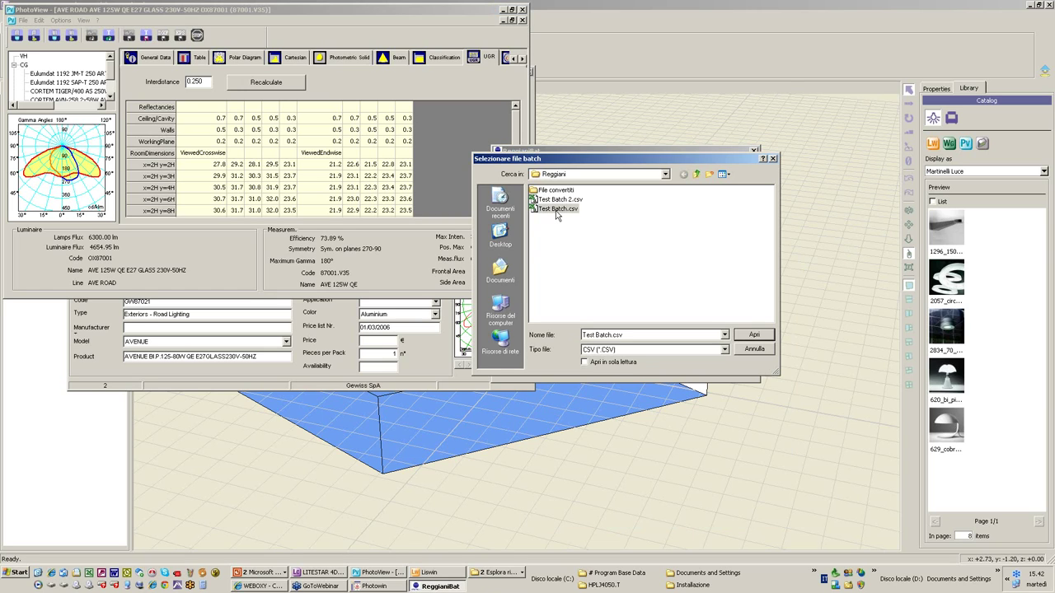
{"action": "left_click_drag", "start_coordinate": [620, 160], "coordinate": [500, 164]}
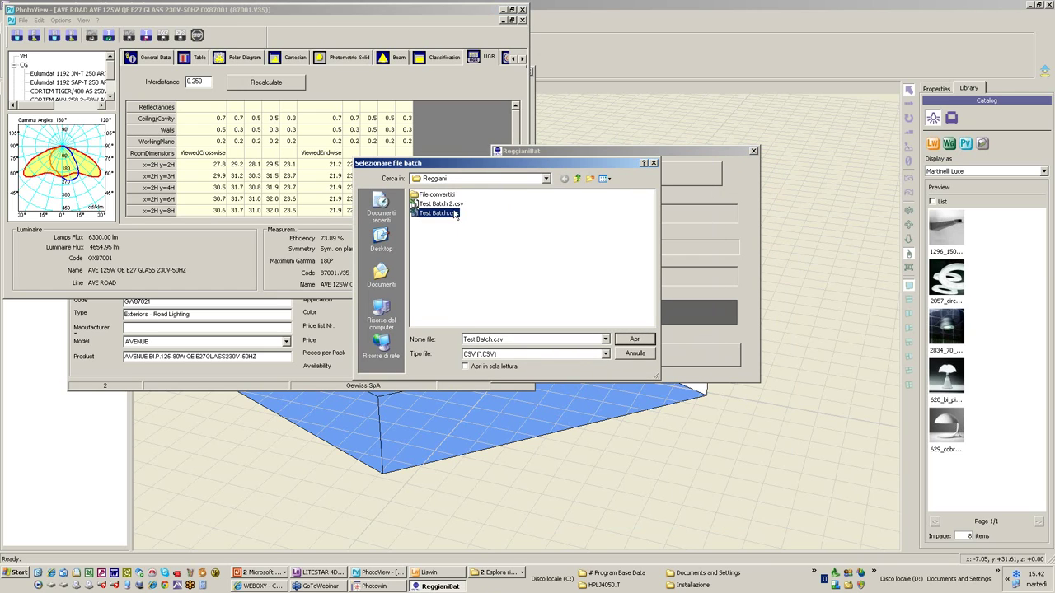